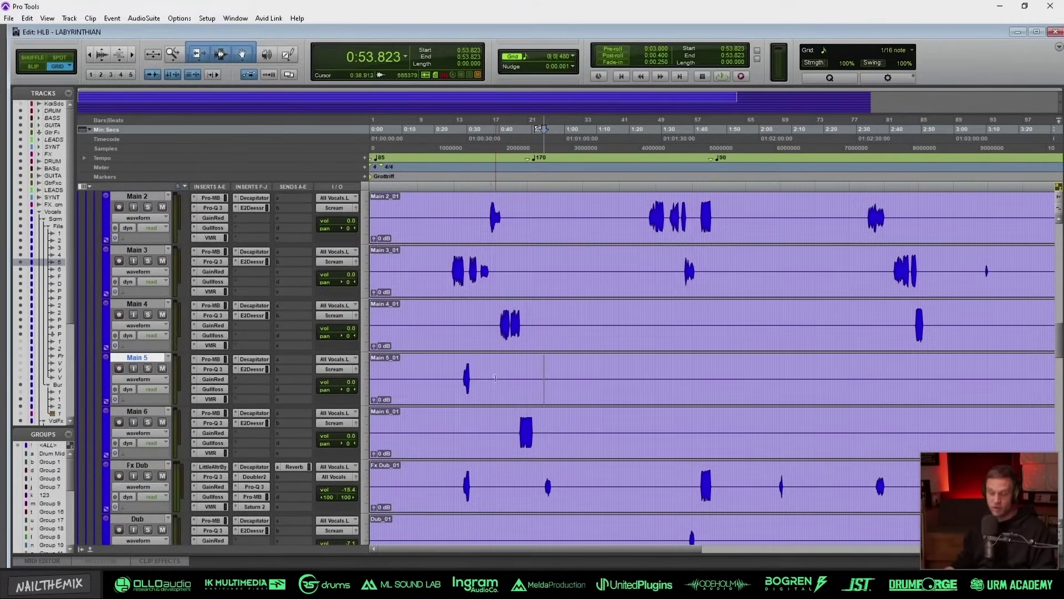
# Step: Select the third vocal phrase on the Main 3 track, from about 0:33.5 to 0:37.4
pyautogui.click(494, 257)
pyautogui.hotkey('ctrl', ']')
pyautogui.hotkey('ctrl', ']')
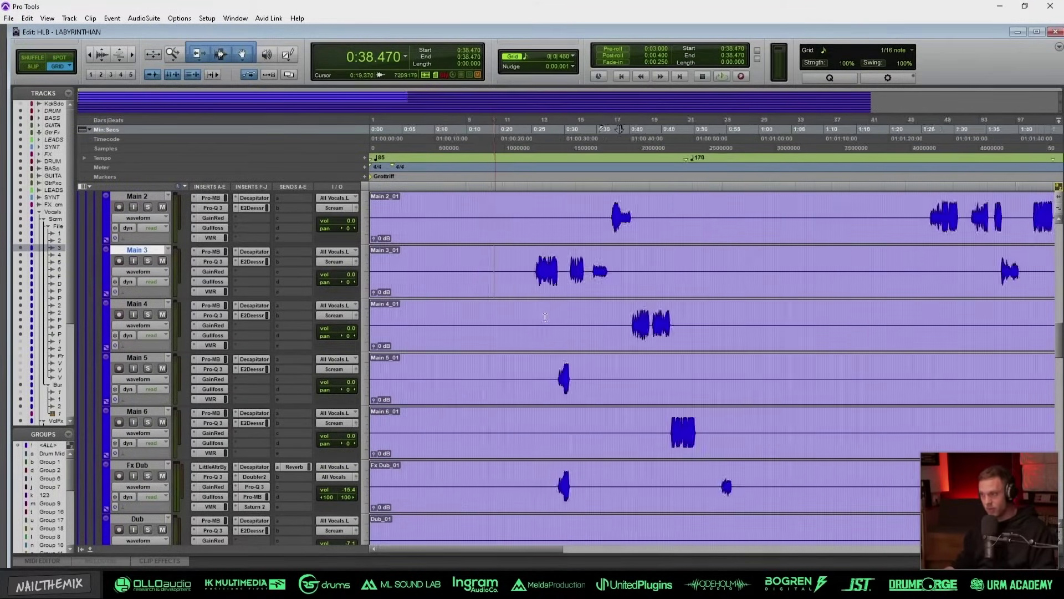
pyautogui.moveTo(647, 260); pyautogui.dragTo(701, 281)
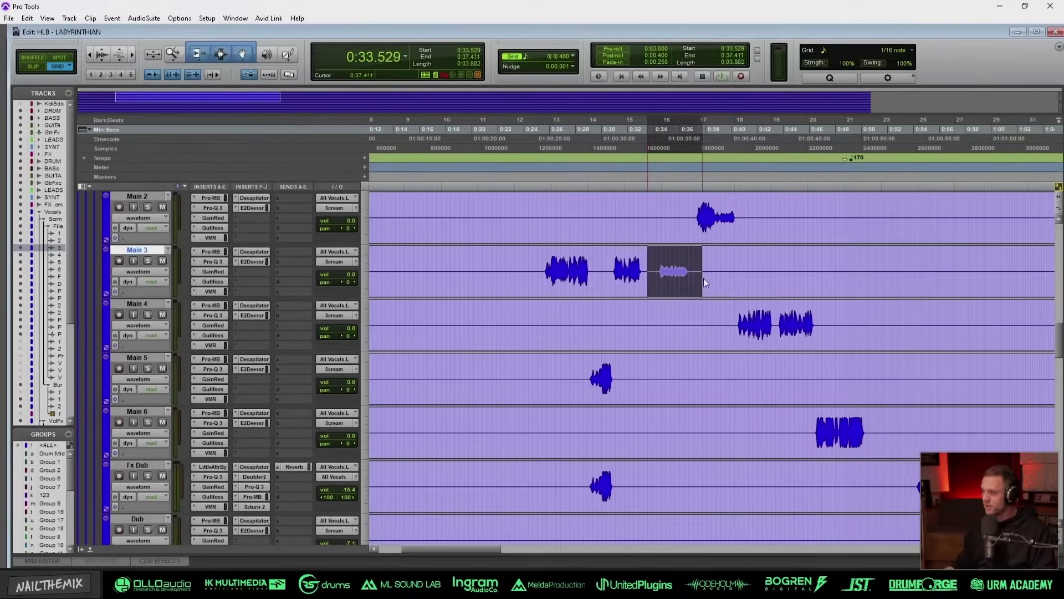
# Step: Examine how the vocal phrases are spread across the Main tracks, focusing on the Main 2 phrase near 1:29
pyautogui.hotkey('ctrl', '[')
pyautogui.hotkey('ctrl', '[')
pyautogui.hotkey('ctrl', '[')
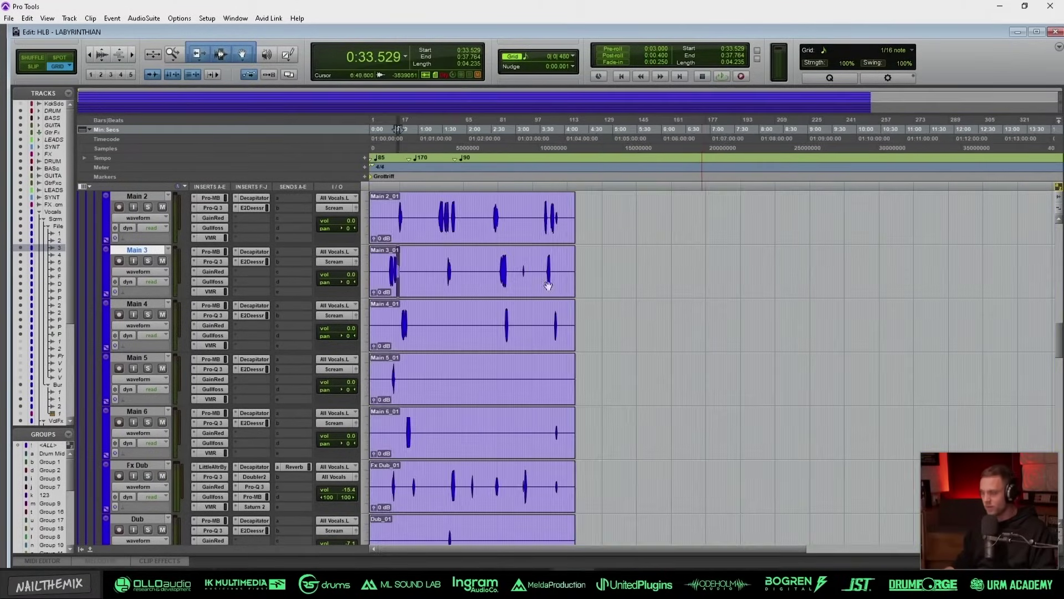
pyautogui.scroll(2, 454, 326)
pyautogui.click(461, 325)
pyautogui.hotkey('ctrl', ']')
pyautogui.hotkey('ctrl', ']')
pyautogui.hotkey('ctrl', ']')
pyautogui.hotkey('ctrl', ']')
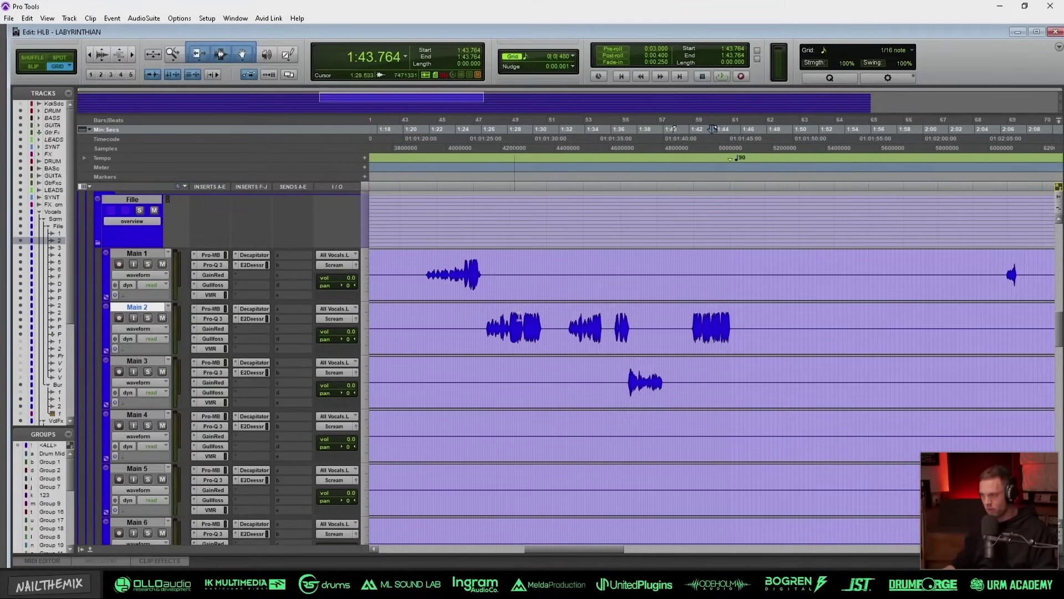
pyautogui.hotkey('ctrl', ']')
pyautogui.hotkey('ctrl', ']')
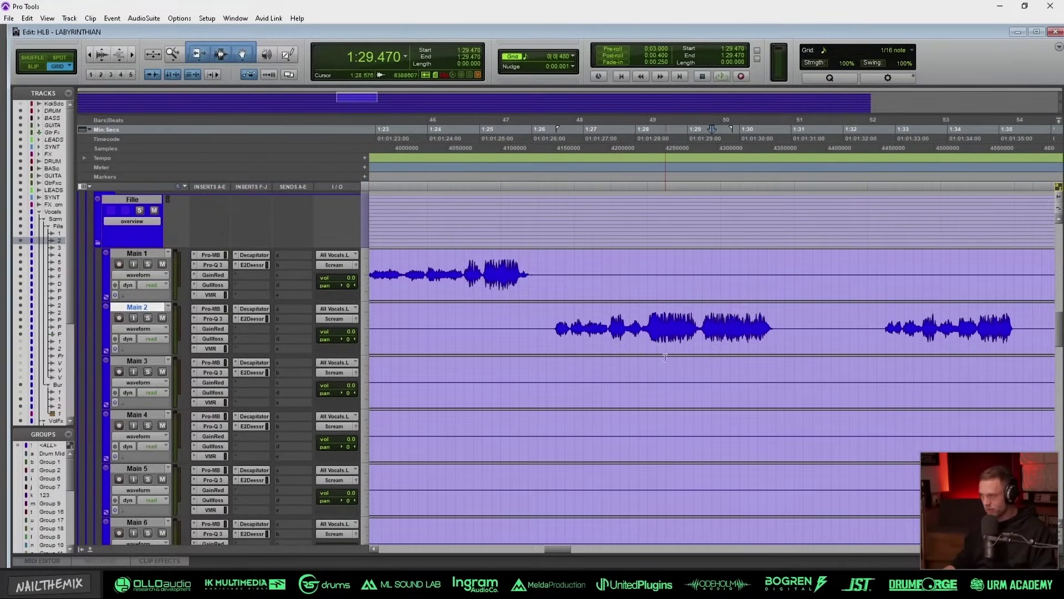
# Step: Select the consecutive Main 1 and Main 2 phrases together, from about 1:21.2 to 1:31.1
pyautogui.moveTo(793, 264); pyautogui.dragTo(586, 327)
pyautogui.hotkey('ctrl', '[')
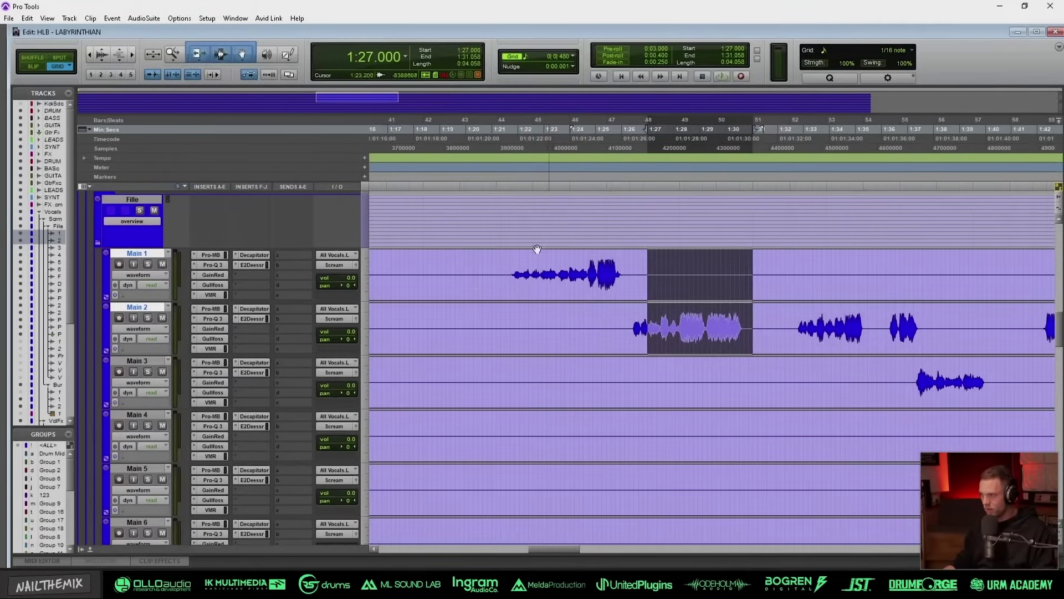
pyautogui.keyDown('shift'); pyautogui.click(498, 265); pyautogui.keyUp('shift')
pyautogui.hotkey('ctrl', '[')
pyautogui.hotkey('ctrl', '[')
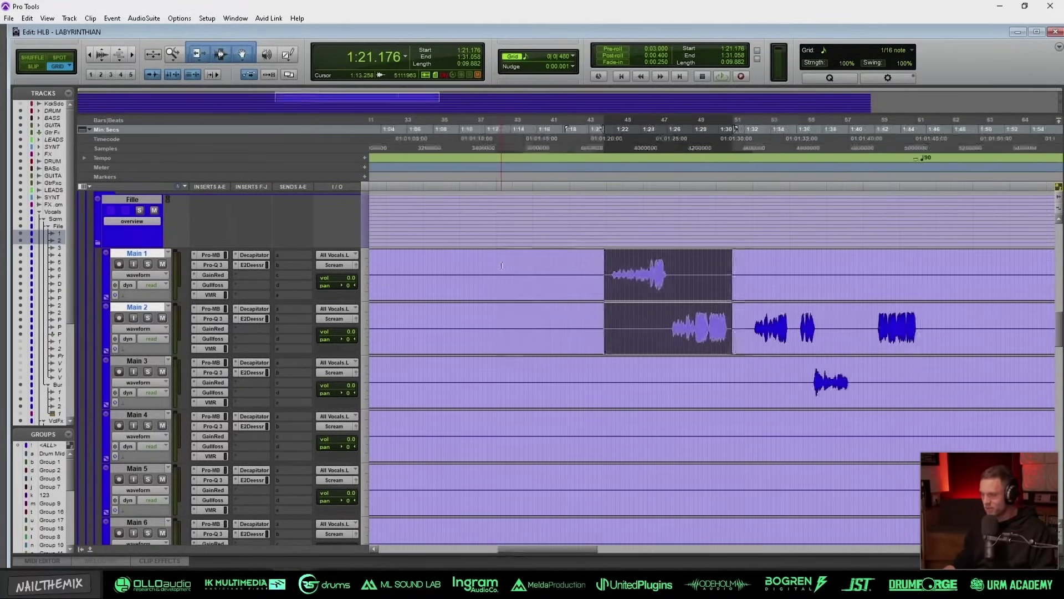
# Step: Collapse the Burre folder track and make it inactive
pyautogui.scroll(4, 584, 392)
pyautogui.scroll(-3, 557, 424)
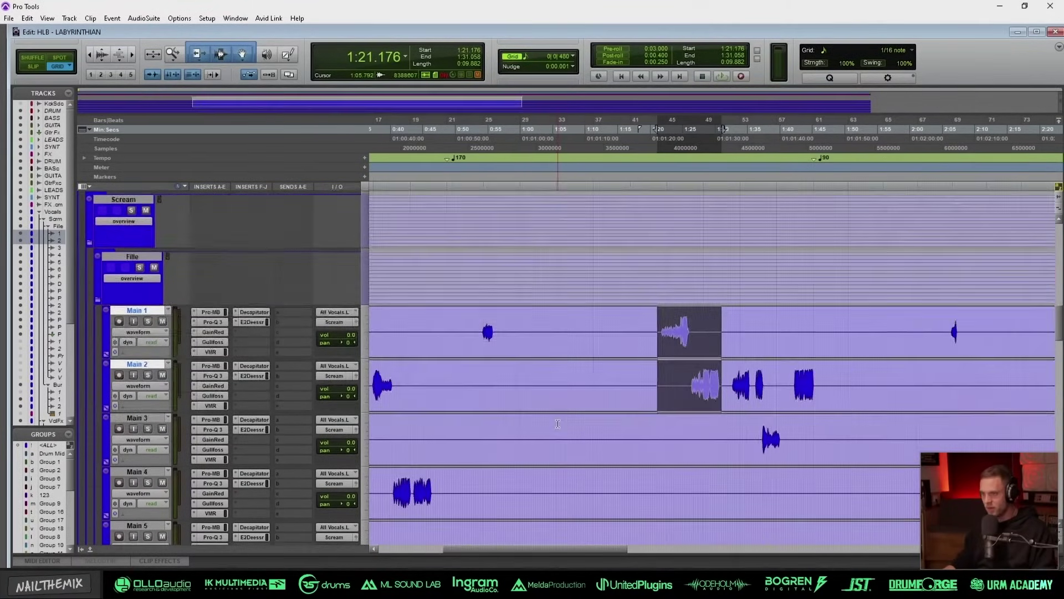
pyautogui.scroll(-12, 558, 422)
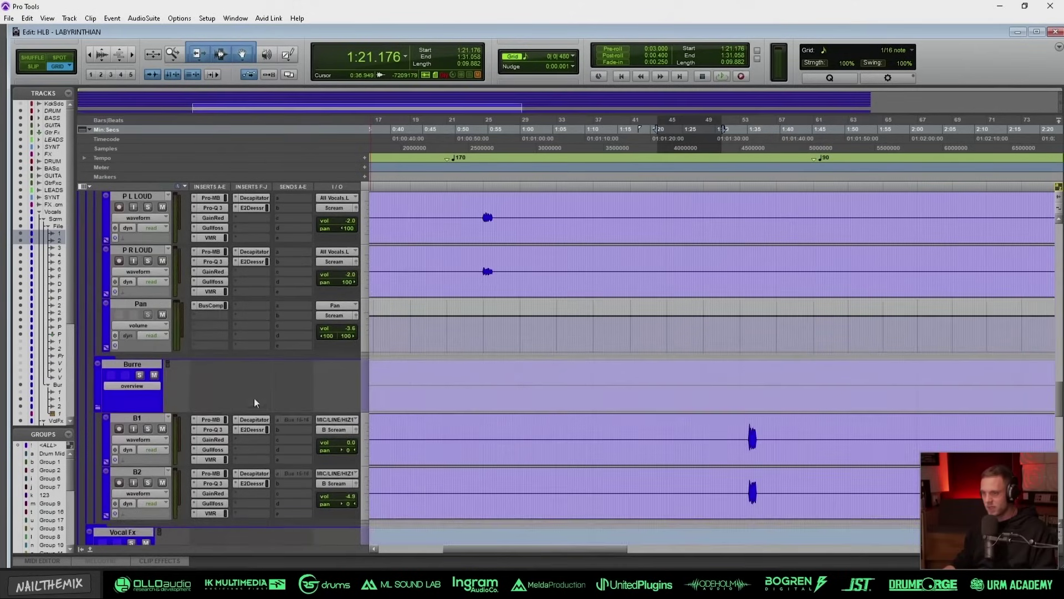
pyautogui.click(98, 404)
pyautogui.rightClick(125, 366)
pyautogui.click(144, 397)
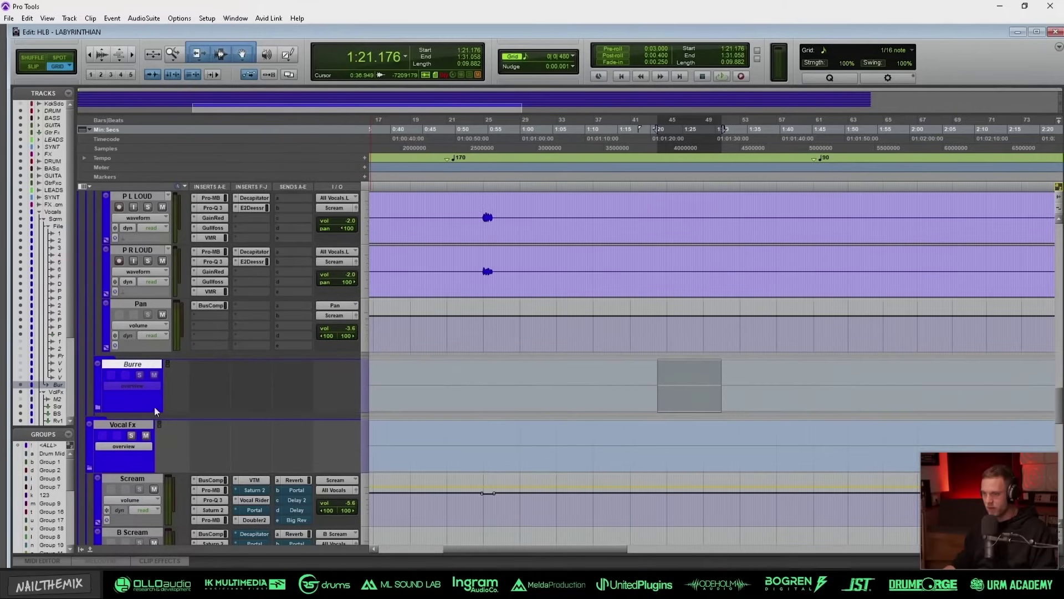
# Step: Look through the vocal effects tracks, collapsing the Manual Delay folder to review what it holds
pyautogui.scroll(-5, 155, 408)
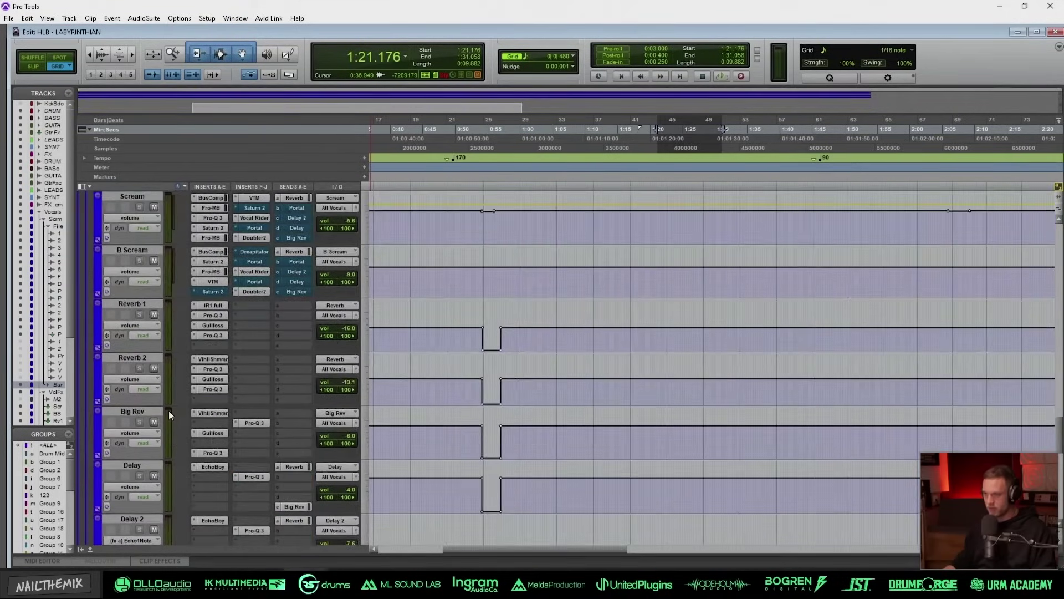
pyautogui.scroll(-4, 169, 410)
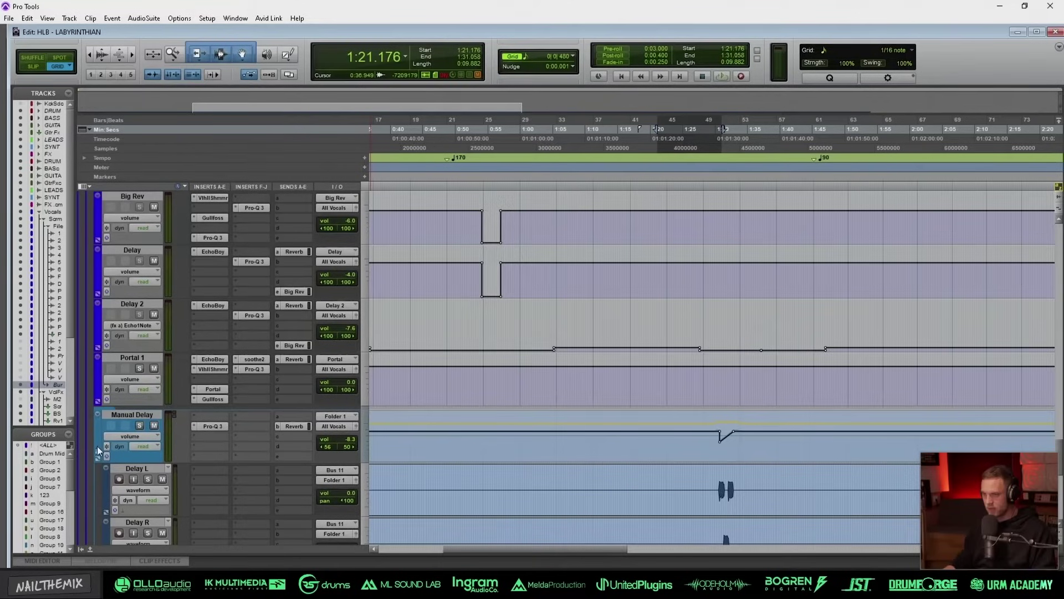
pyautogui.click(98, 452)
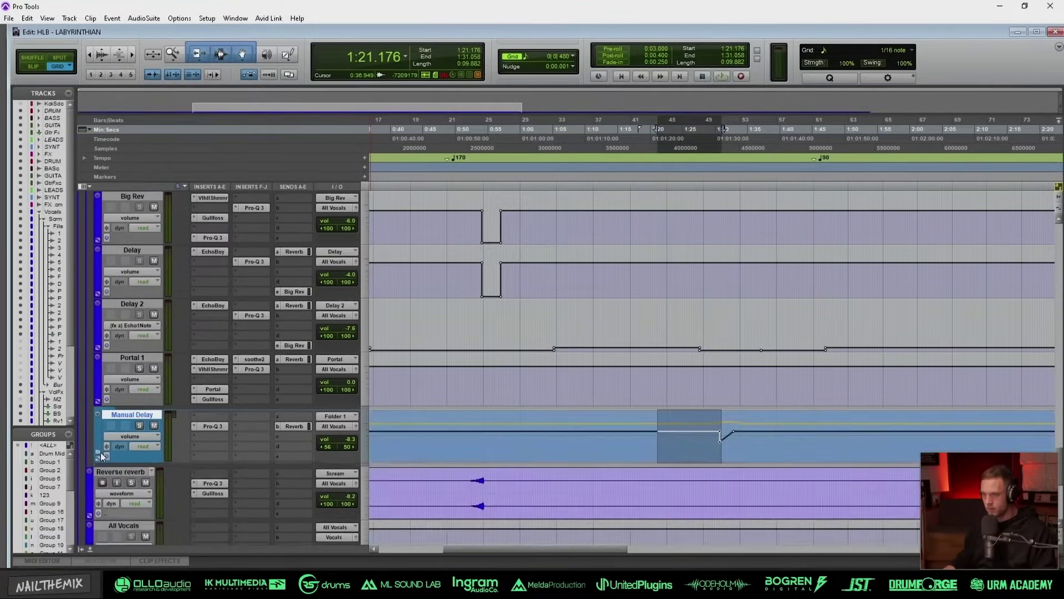
pyautogui.click(98, 452)
pyautogui.scroll(-2, 110, 449)
pyautogui.rightClick(137, 368)
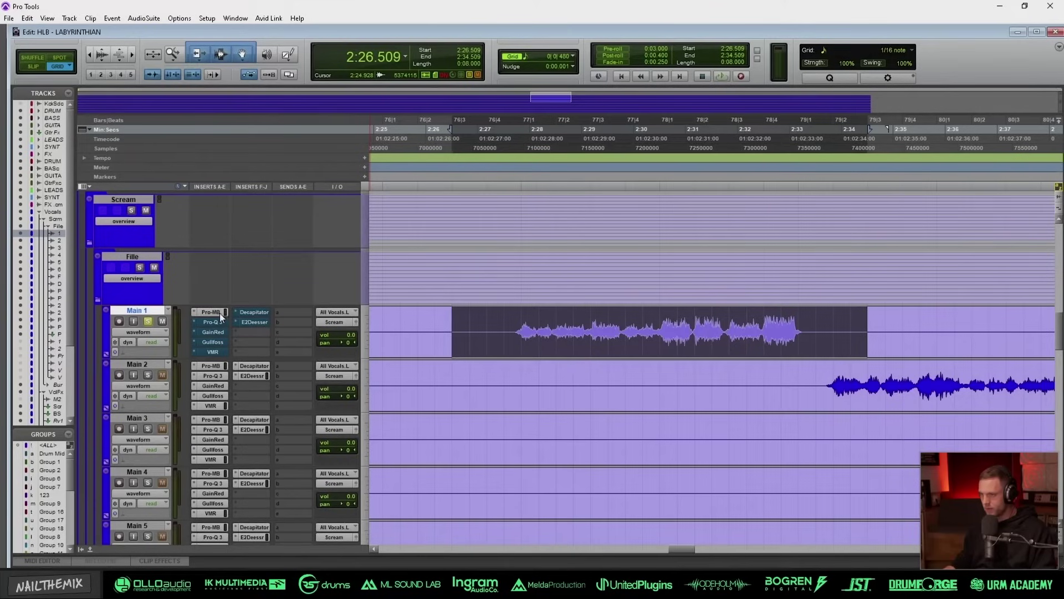
# Step: Tighten the selection around the Main 1 phrase to run from about 2:27.2 to 2:33.8
pyautogui.hotkey('ctrl', '[')
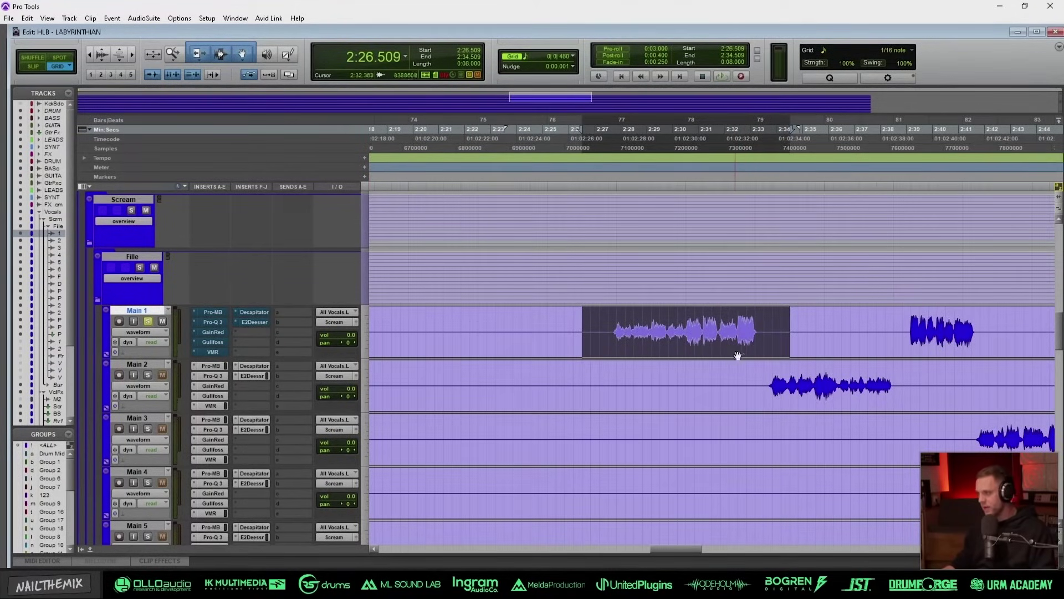
pyautogui.keyDown('shift'); pyautogui.click(769, 322); pyautogui.keyUp('shift')
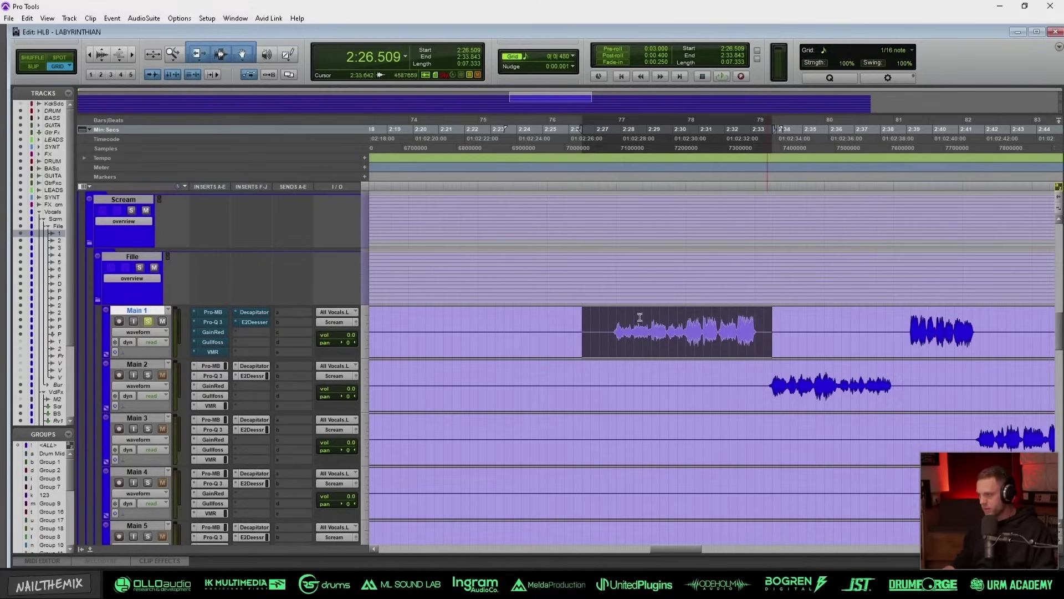
pyautogui.keyDown('shift'); pyautogui.click(600, 320); pyautogui.keyUp('shift')
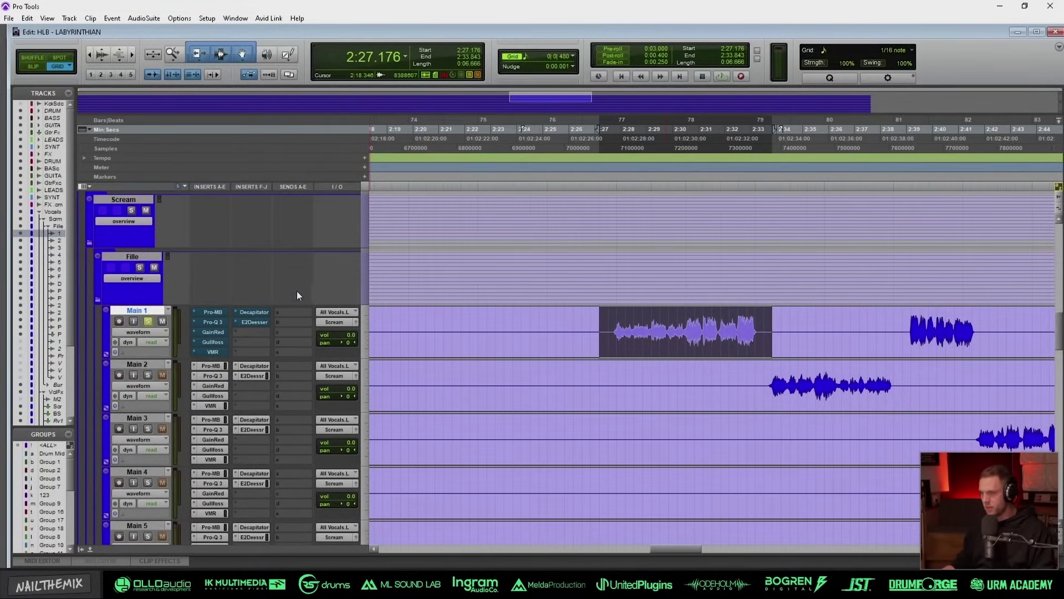
# Step: Play the selected phrase on the soloed Main 1 track with all its inserts bypassed
pyautogui.press('space')
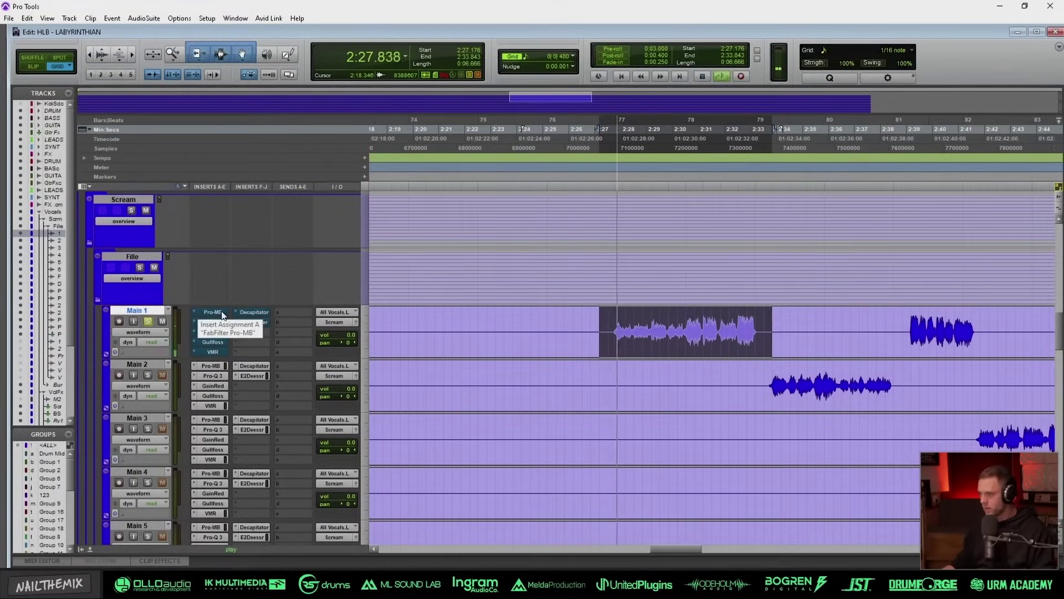
pyautogui.press('r')
pyautogui.press('r')
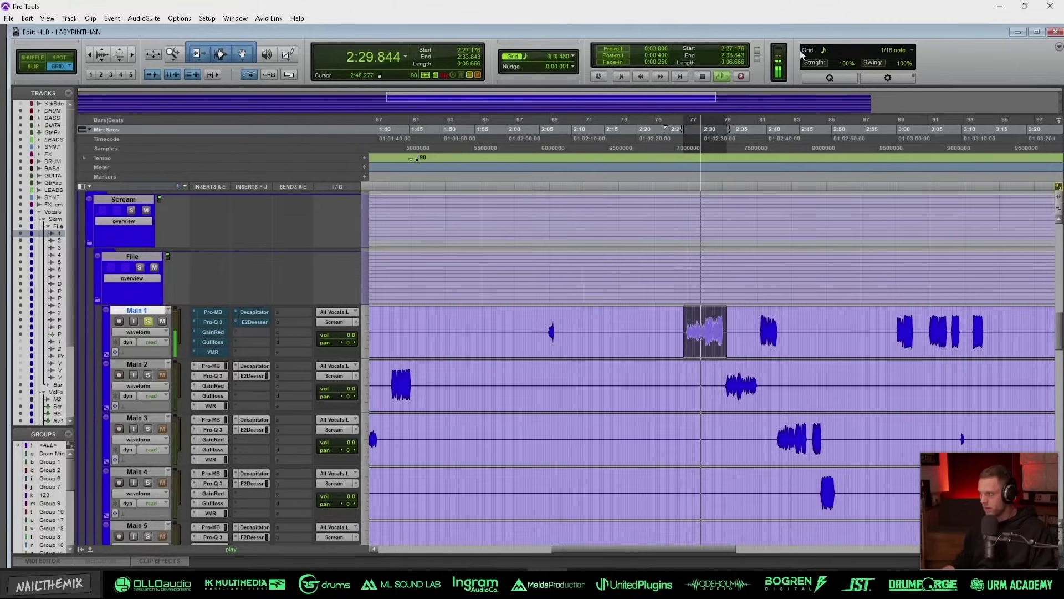
pyautogui.press('t')
pyautogui.press('t')
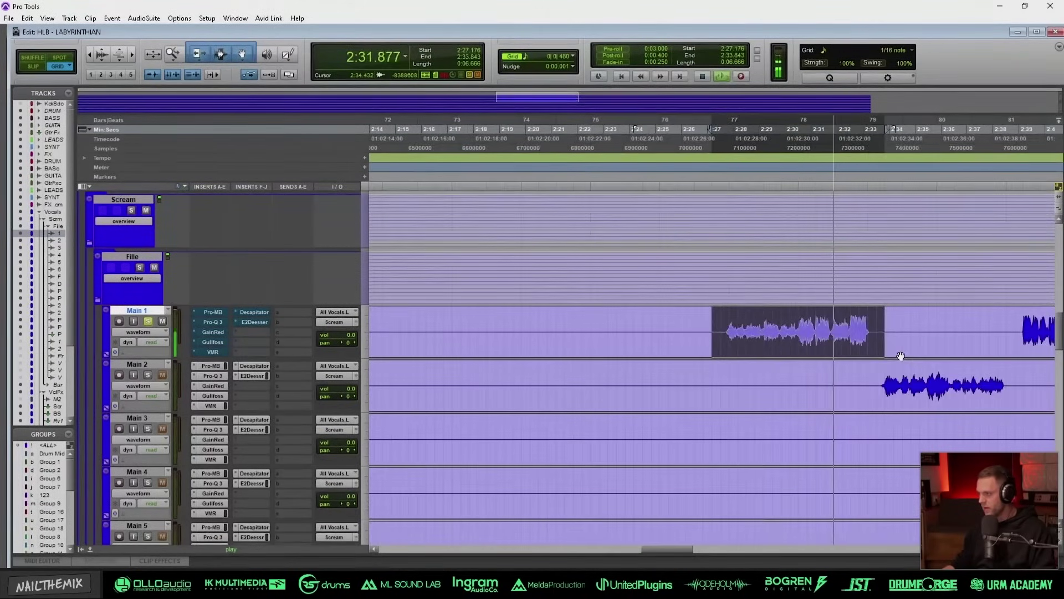
# Step: Enable Pro-MB on Main 1, audition its low band in solo during playback, and close the plug-in
pyautogui.click(211, 312)
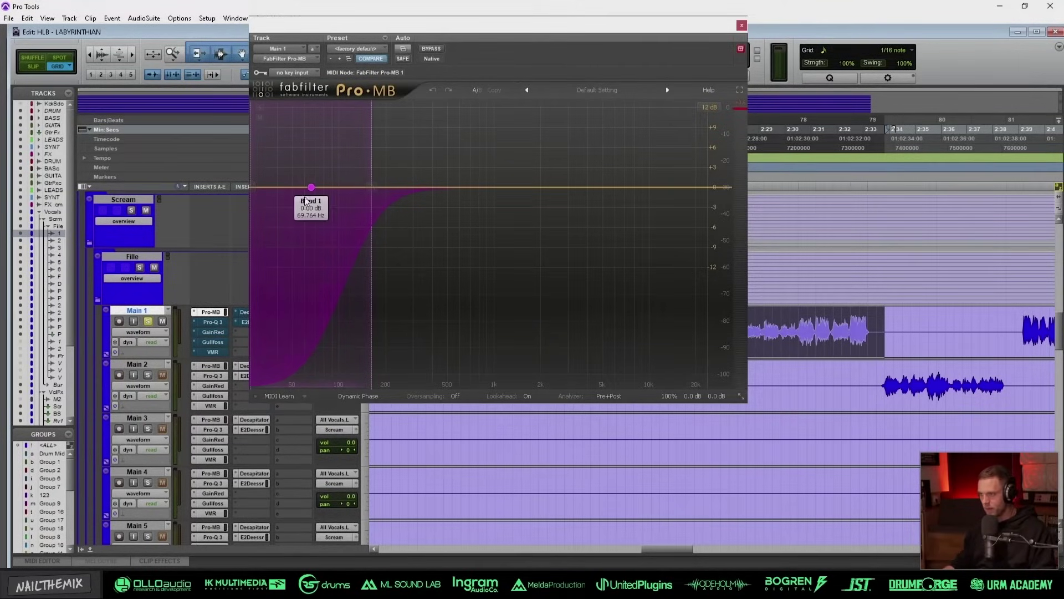
pyautogui.press('space')
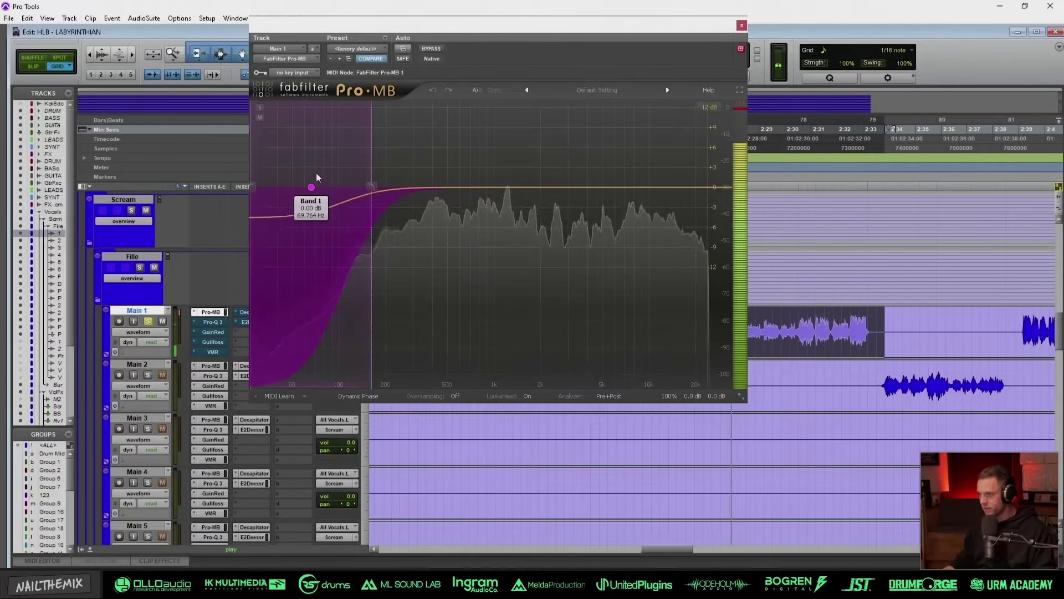
pyautogui.click(311, 187)
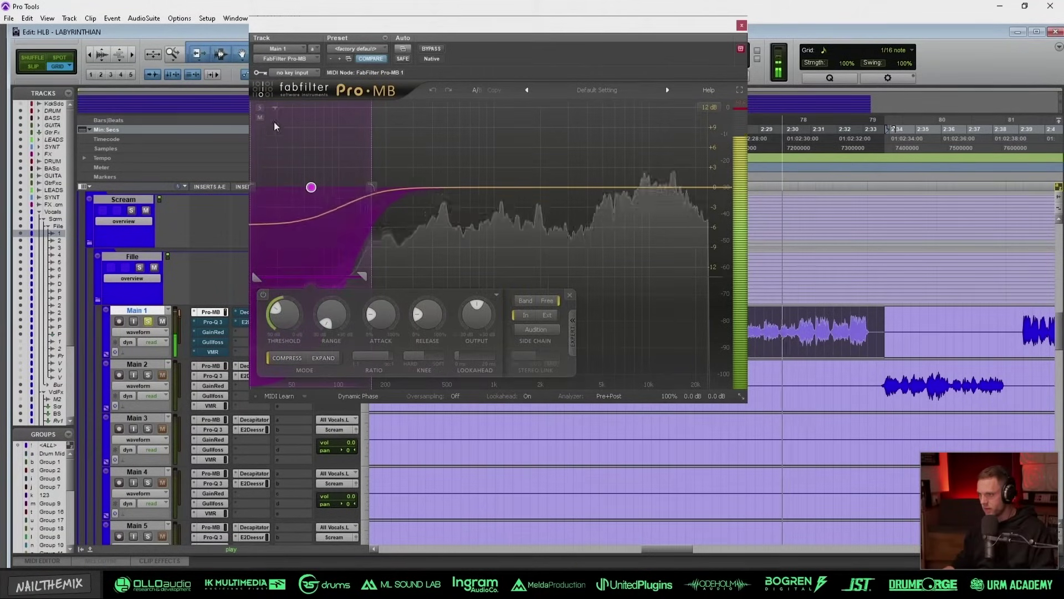
pyautogui.click(261, 107)
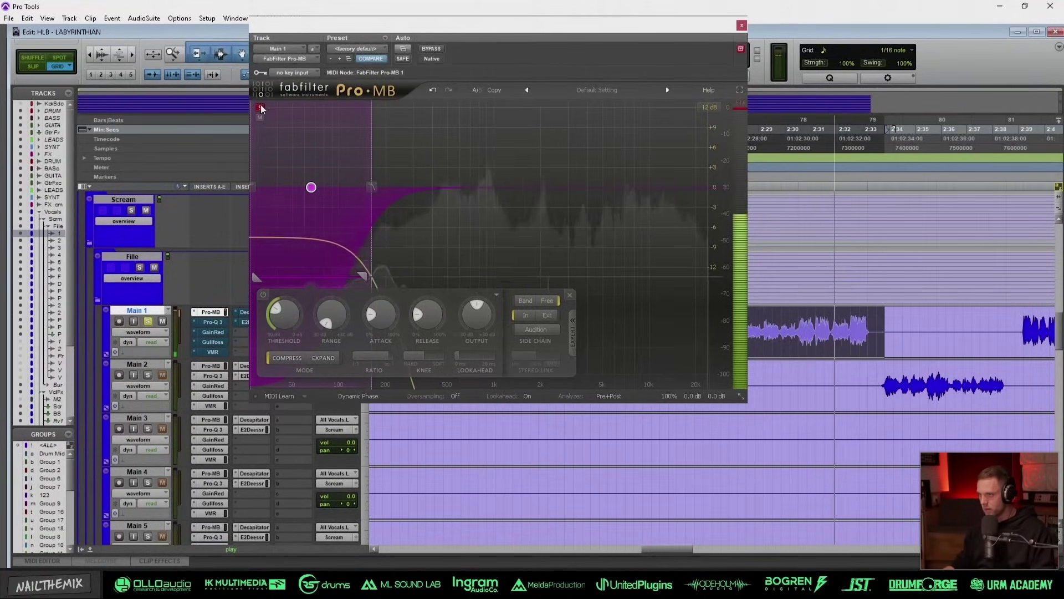
pyautogui.click(261, 107)
pyautogui.press('space')
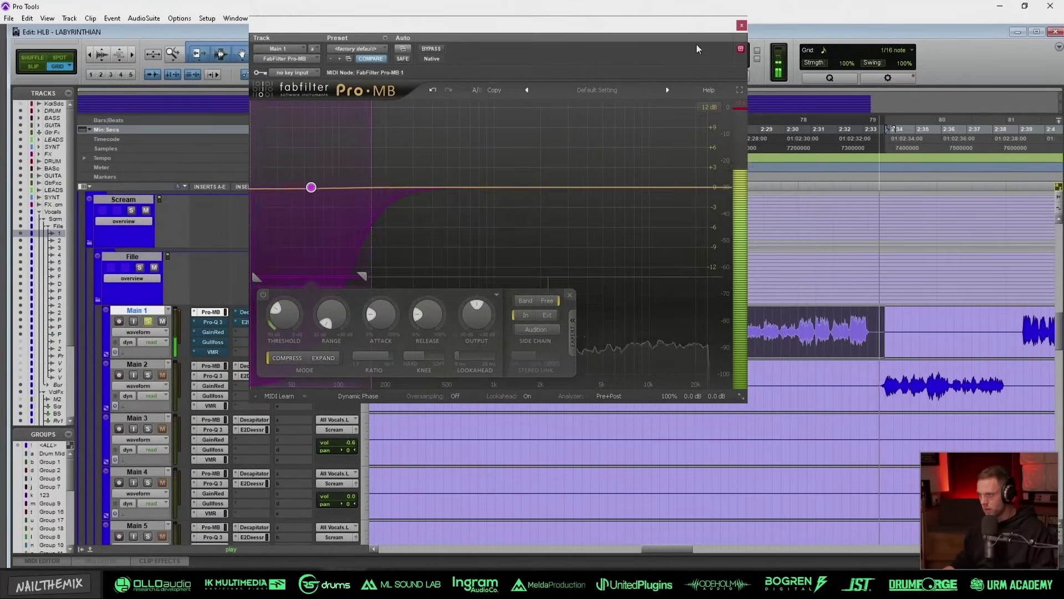
pyautogui.click(741, 25)
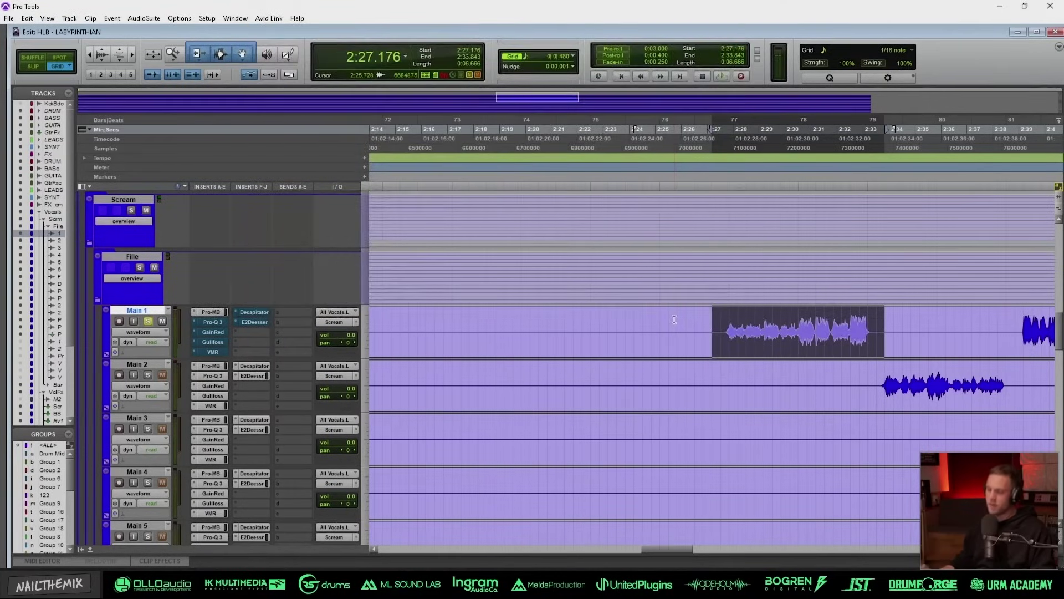
# Step: Enable Pro-Q 3 on Main 1 and inspect its low-cut filter
pyautogui.click(213, 321)
pyautogui.moveTo(413, 171)
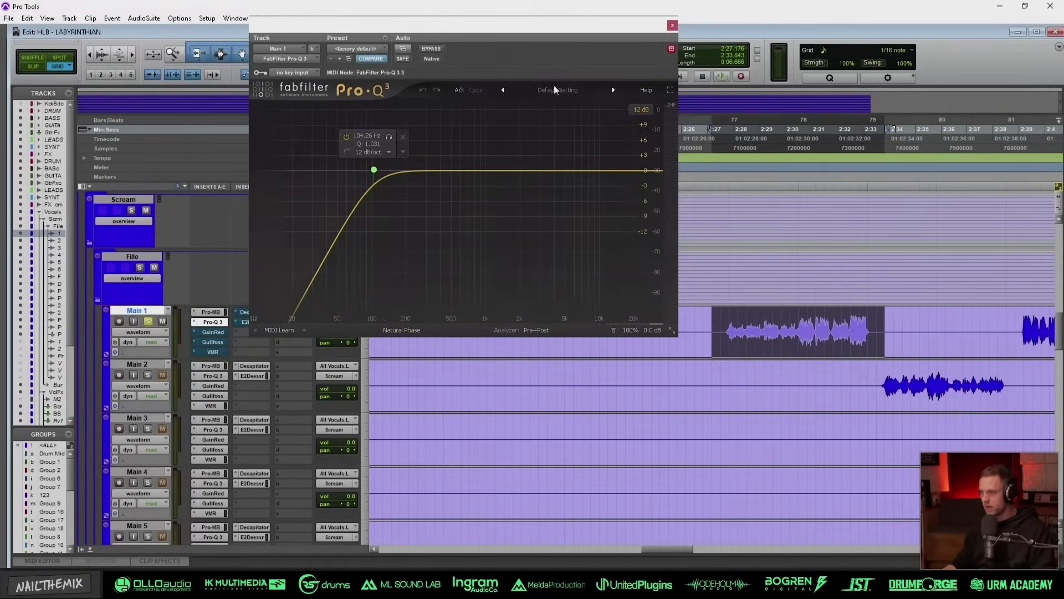
pyautogui.click(671, 25)
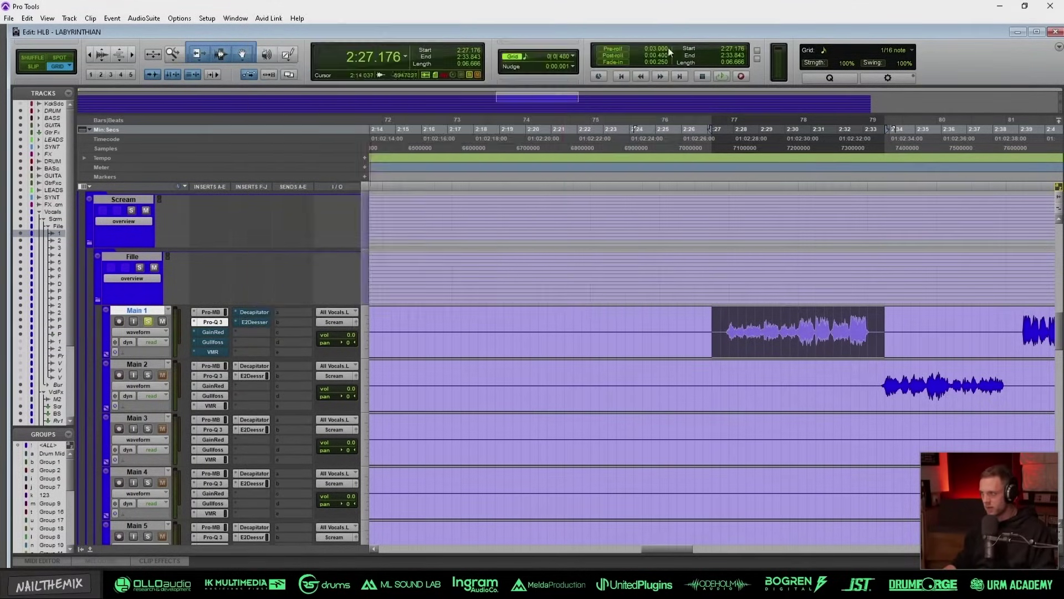
# Step: Take Gain Reduction on Main 1 out of bypass and audition its compression on the selected phrase
pyautogui.click(205, 331)
pyautogui.click(442, 49)
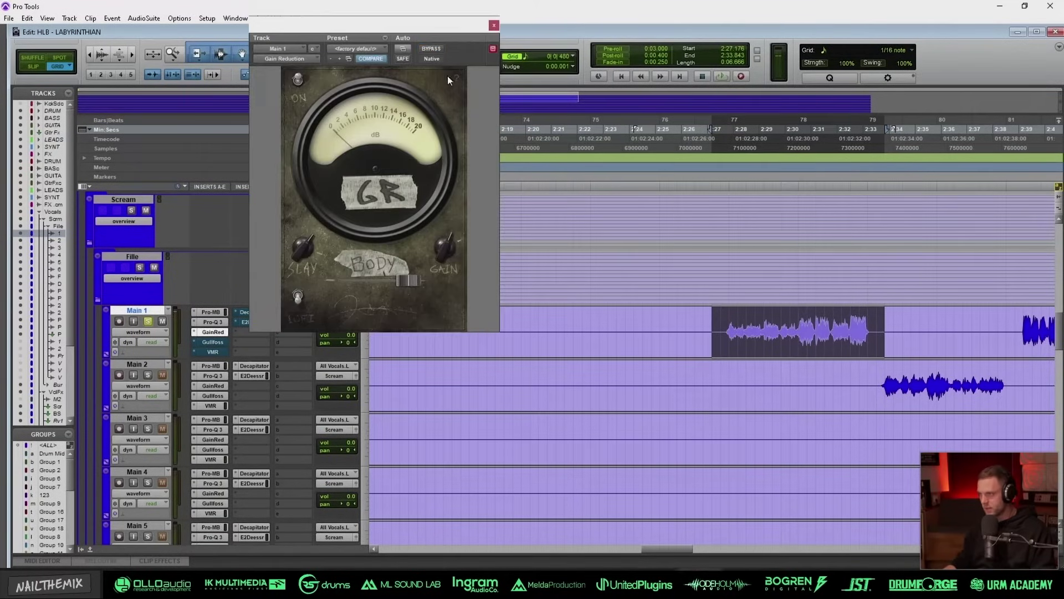
pyautogui.press('space')
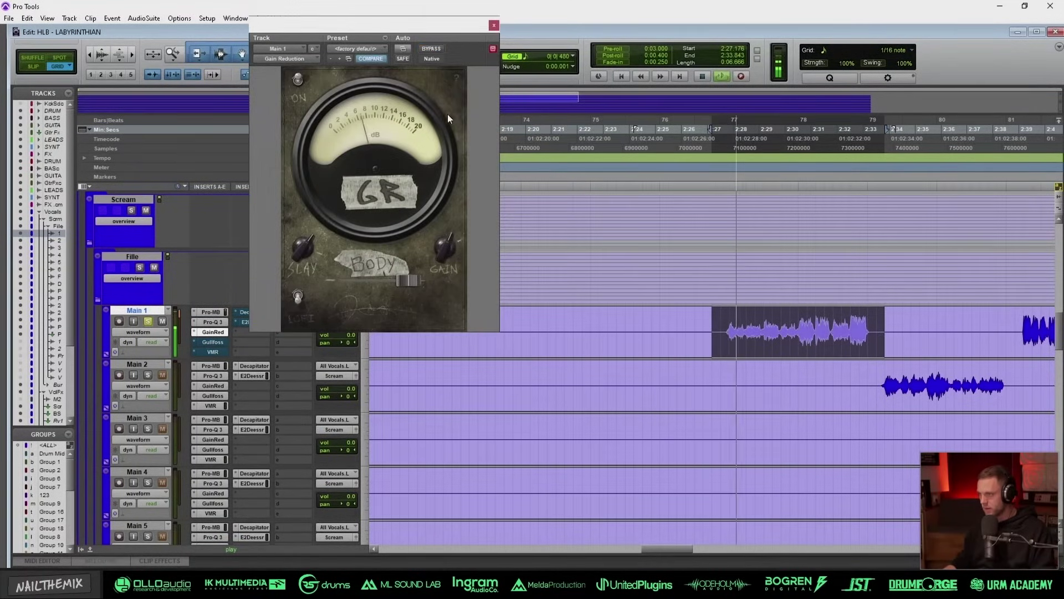
pyautogui.click(432, 49)
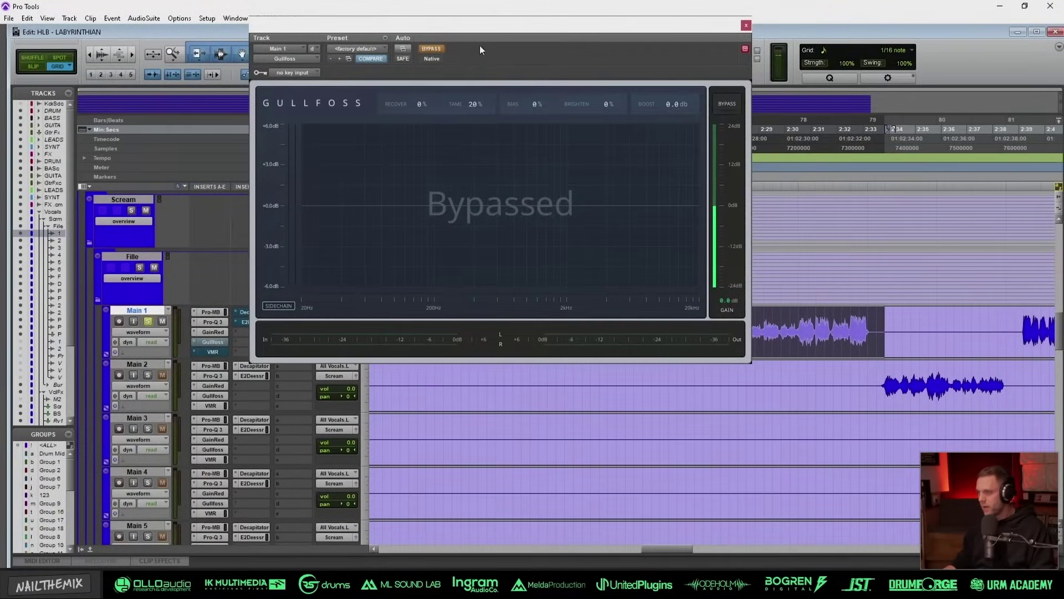
# Step: Take Gullfoss on Main 1 out of bypass, audition it on the phrase, and close the plug-in
pyautogui.click(436, 51)
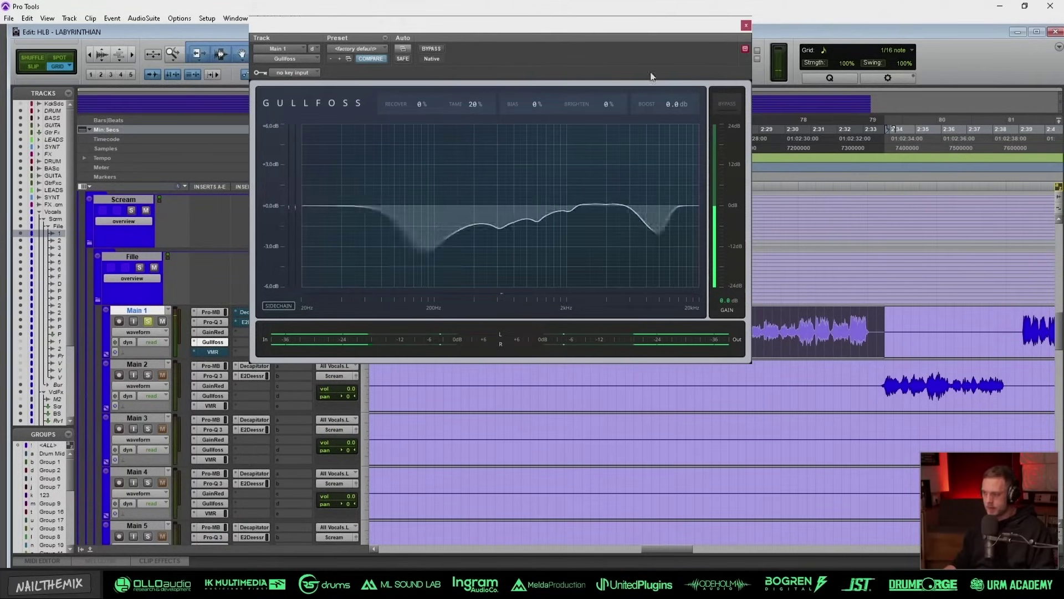
pyautogui.press('space')
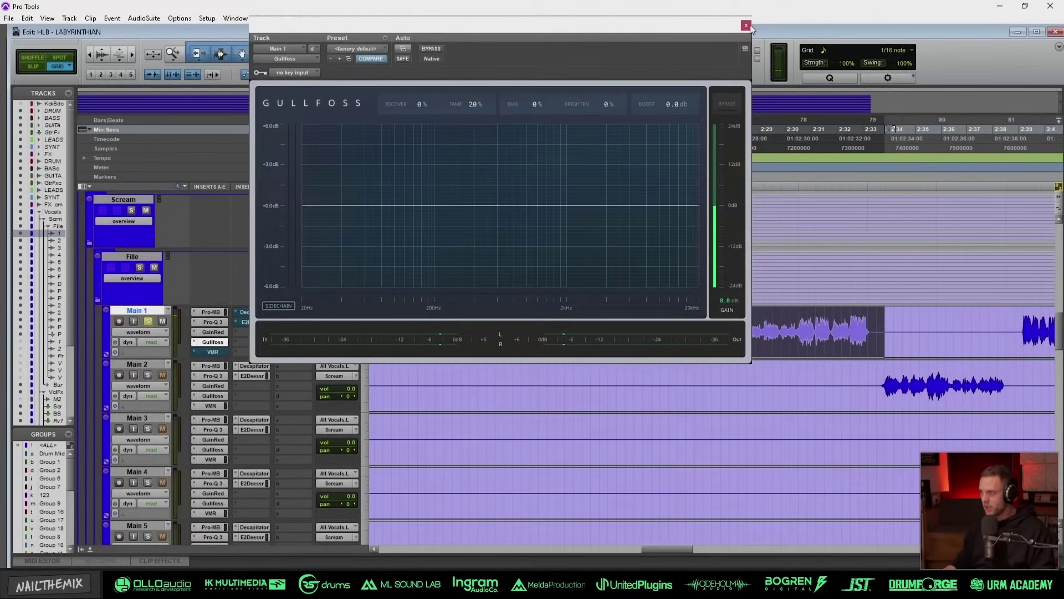
pyautogui.click(746, 25)
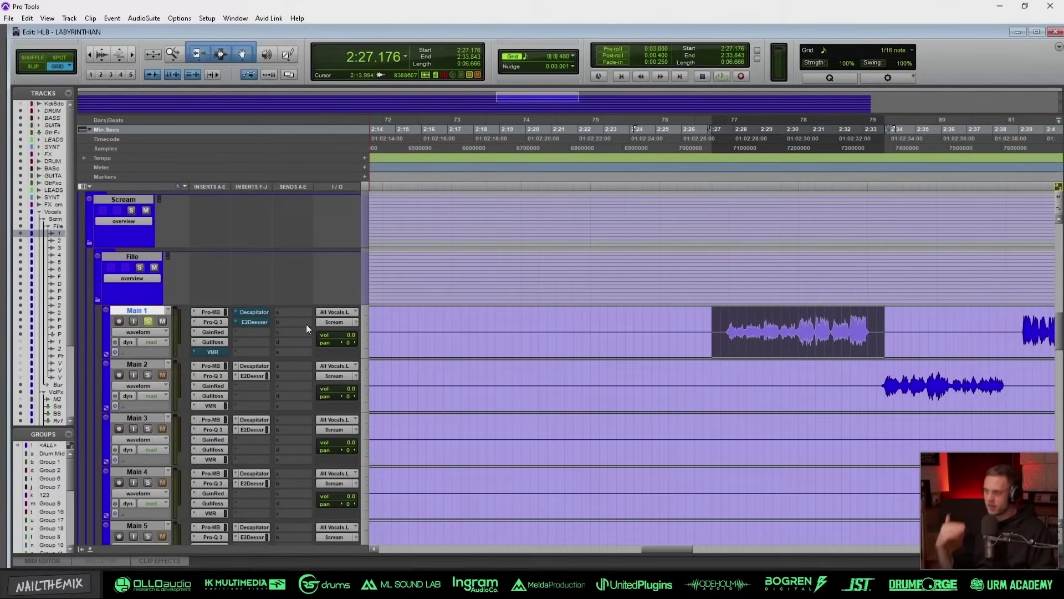
# Step: Open VMR on Main 1 and compare its FG-A and FG-116 modules with the bypassed sound during playback
pyautogui.click(217, 350)
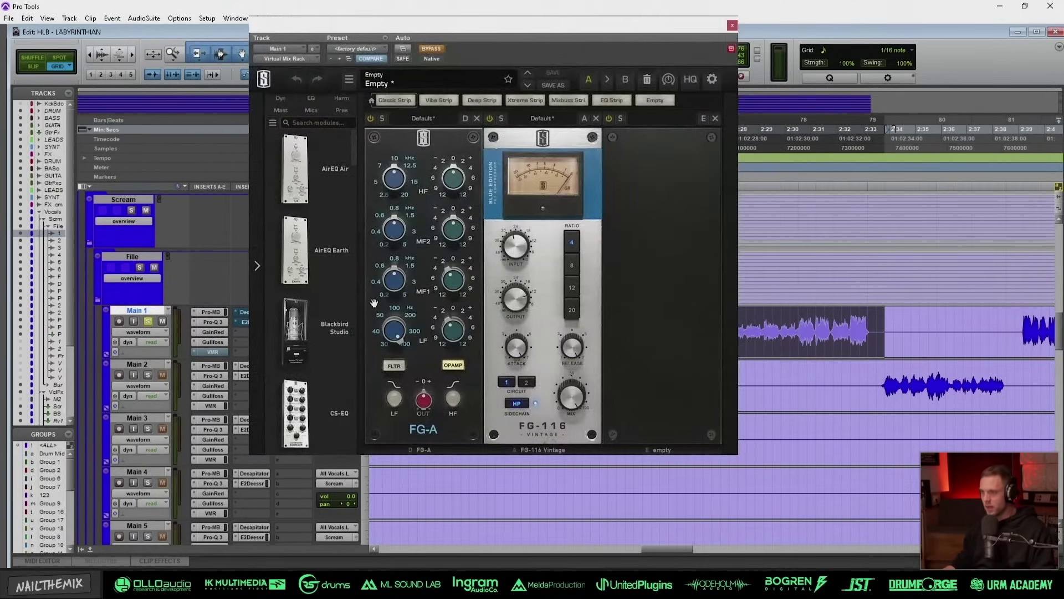
pyautogui.moveTo(417, 28); pyautogui.dragTo(499, 47)
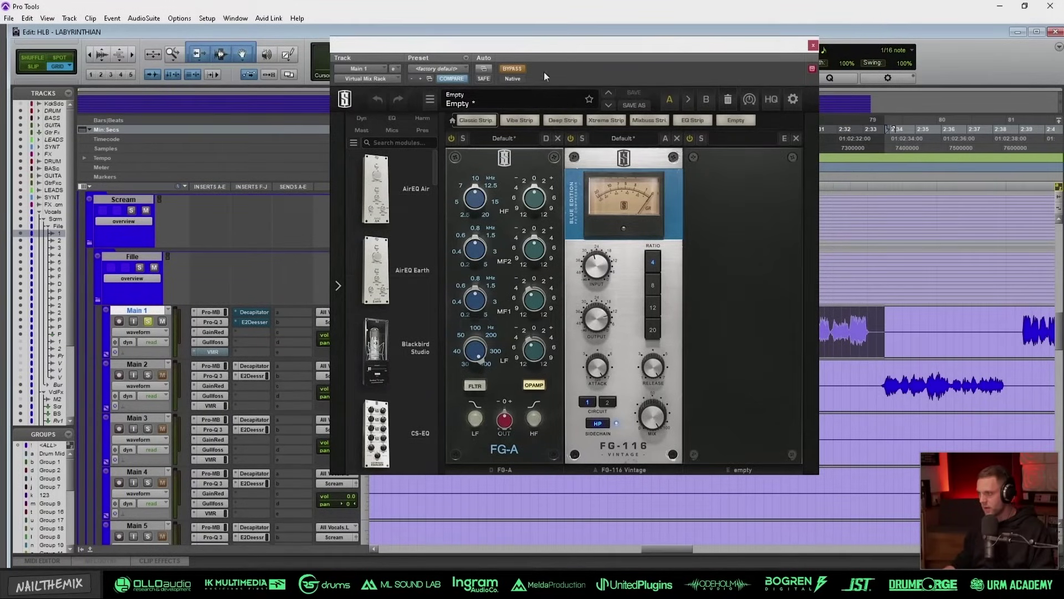
pyautogui.click(513, 70)
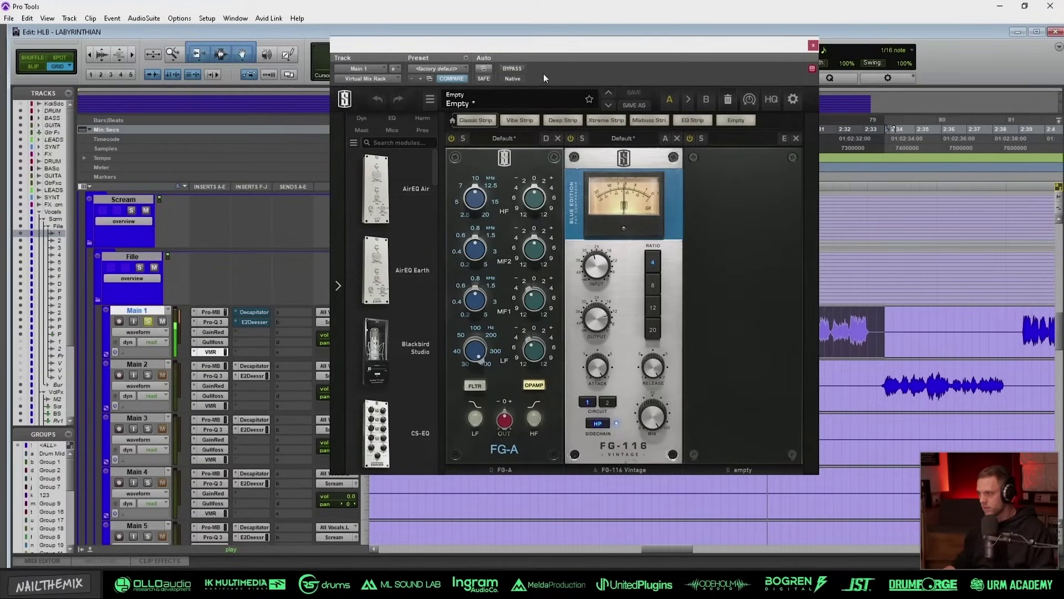
pyautogui.click(520, 66)
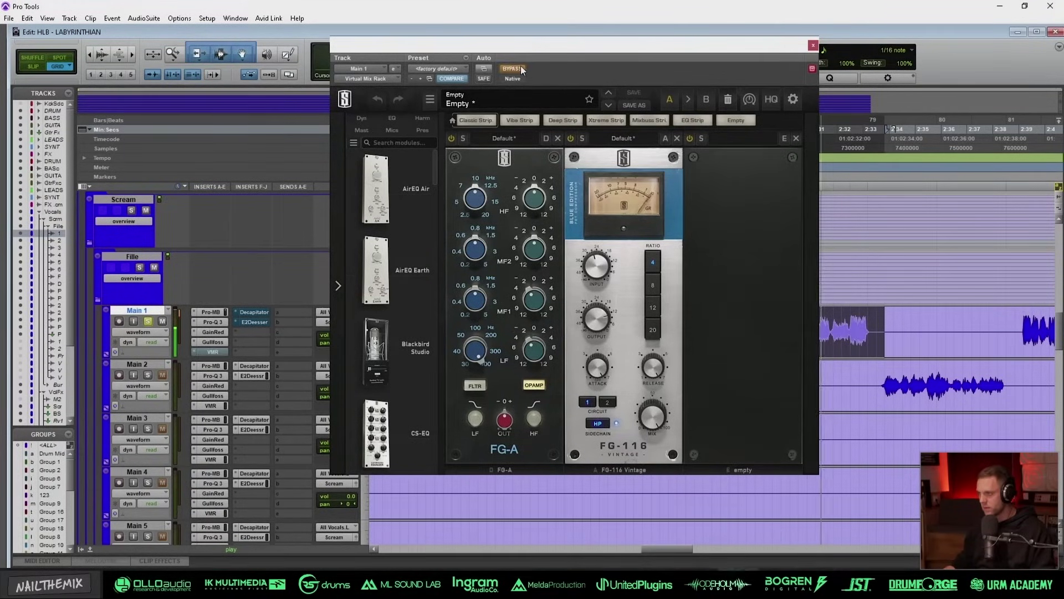
# Step: Uncover the phrase beneath the VMR window, move the Main 1 selection start to 2:27.509, and restart playback
pyautogui.moveTo(523, 49); pyautogui.dragTo(287, 65)
pyautogui.press('space')
pyautogui.press('space')
pyautogui.keyDown('shift'); pyautogui.click(721, 311); pyautogui.keyUp('shift')
pyautogui.press('space')
pyautogui.press('space')
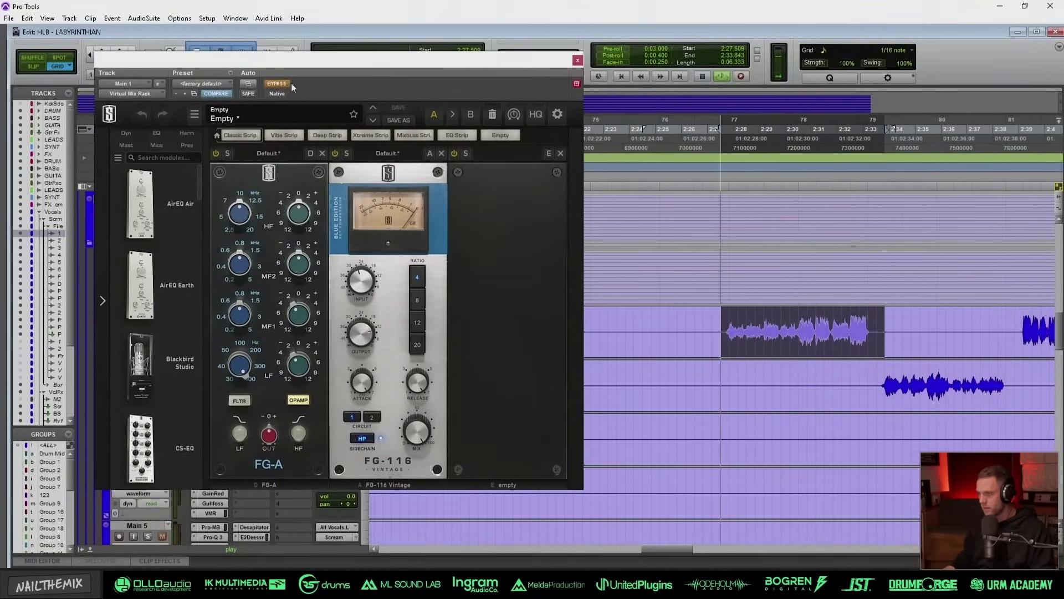
# Step: Compare VMR on Main 1 in and out of bypass, leave it active, and close the plug-in
pyautogui.click(281, 84)
pyautogui.click(281, 85)
pyautogui.click(282, 85)
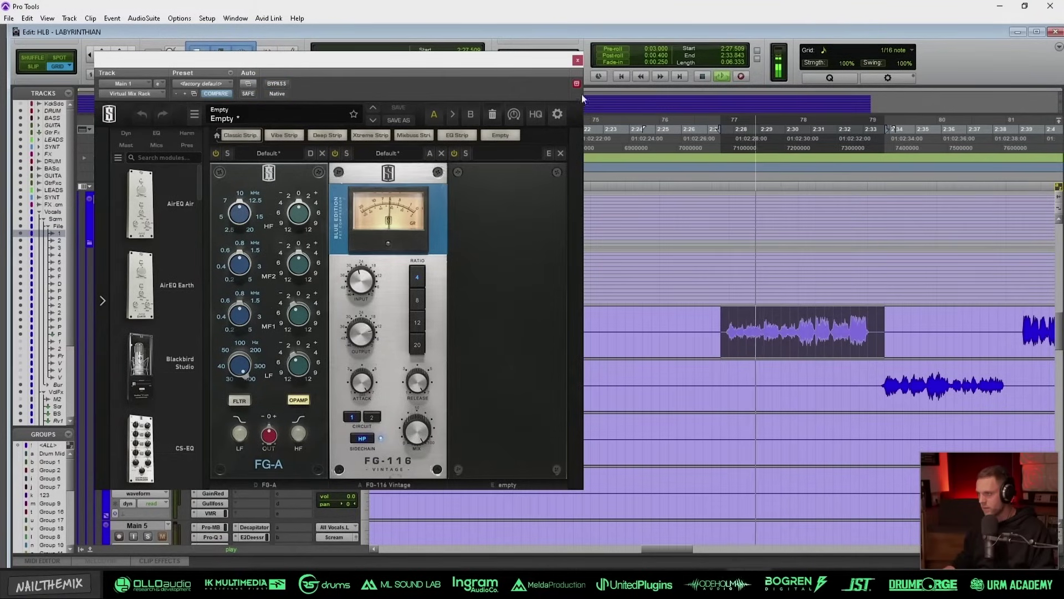
pyautogui.click(578, 60)
pyautogui.press('space')
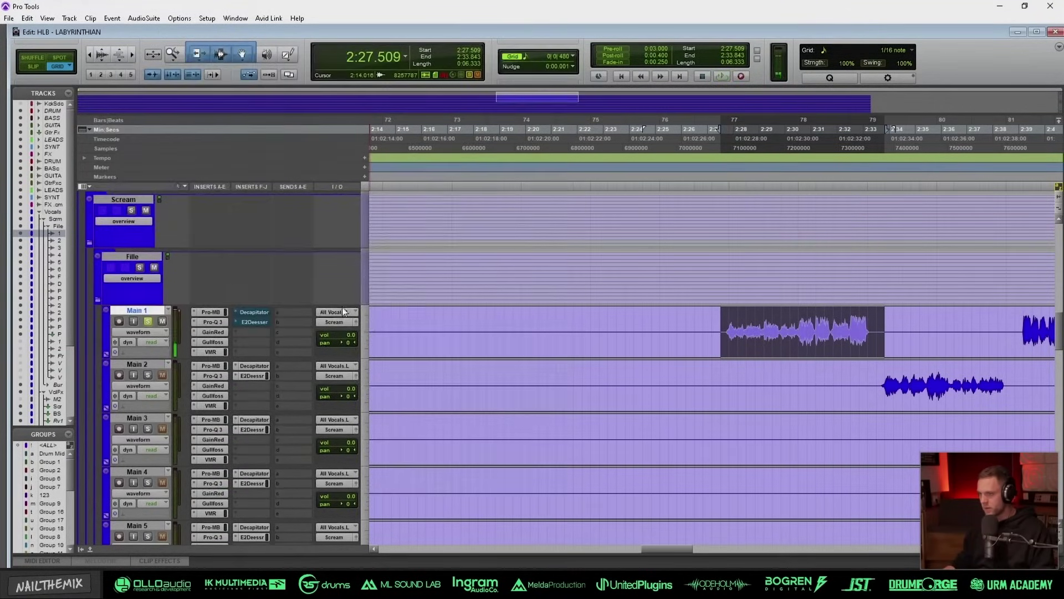
# Step: Take Decapitator on Main 1 out of bypass, compare it with the bypassed phrase, and close it while active
pyautogui.click(248, 314)
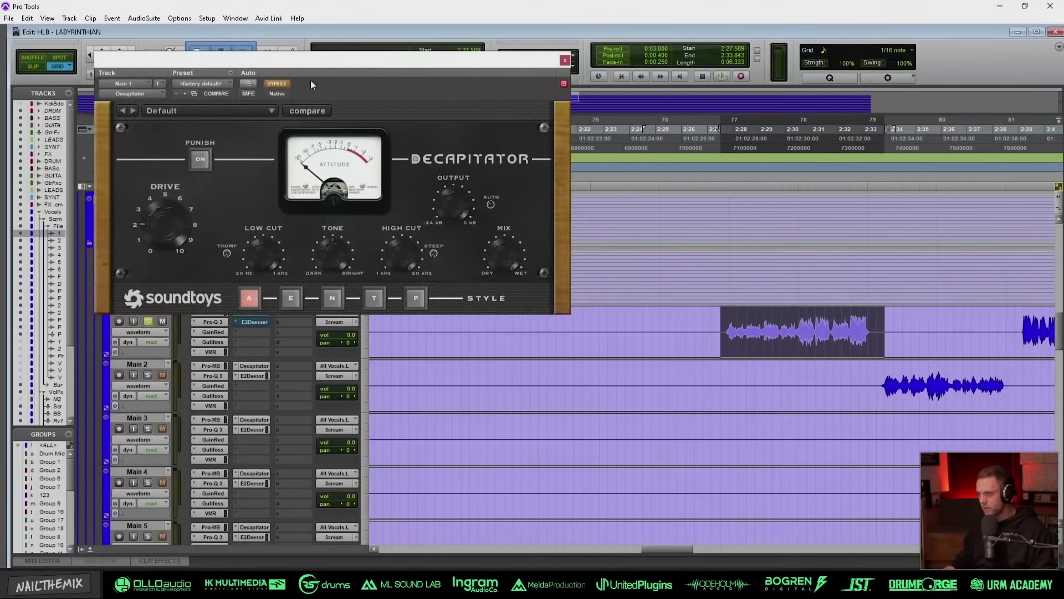
pyautogui.press('space')
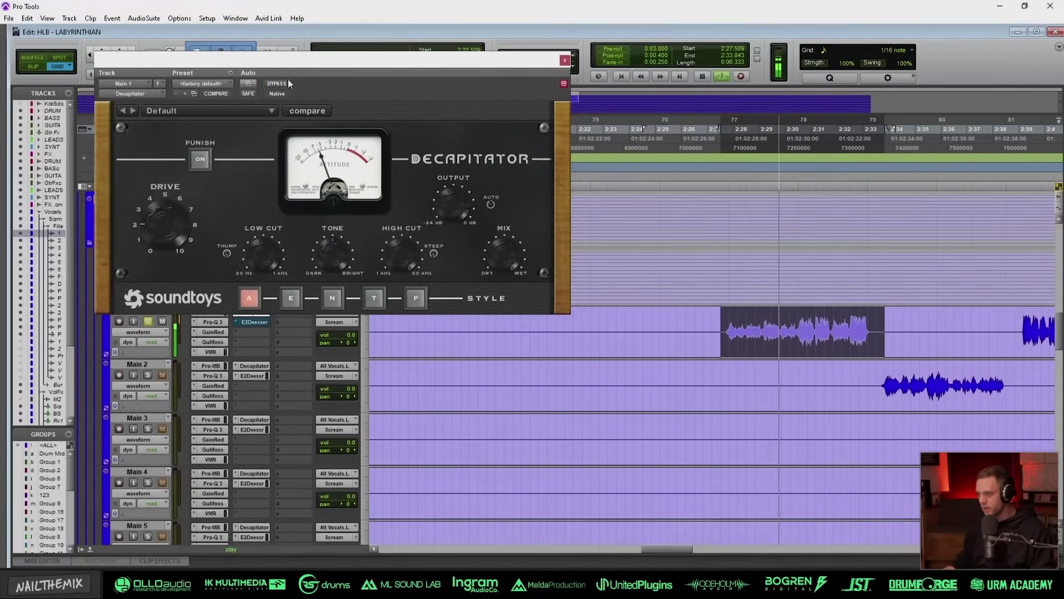
pyautogui.click(278, 84)
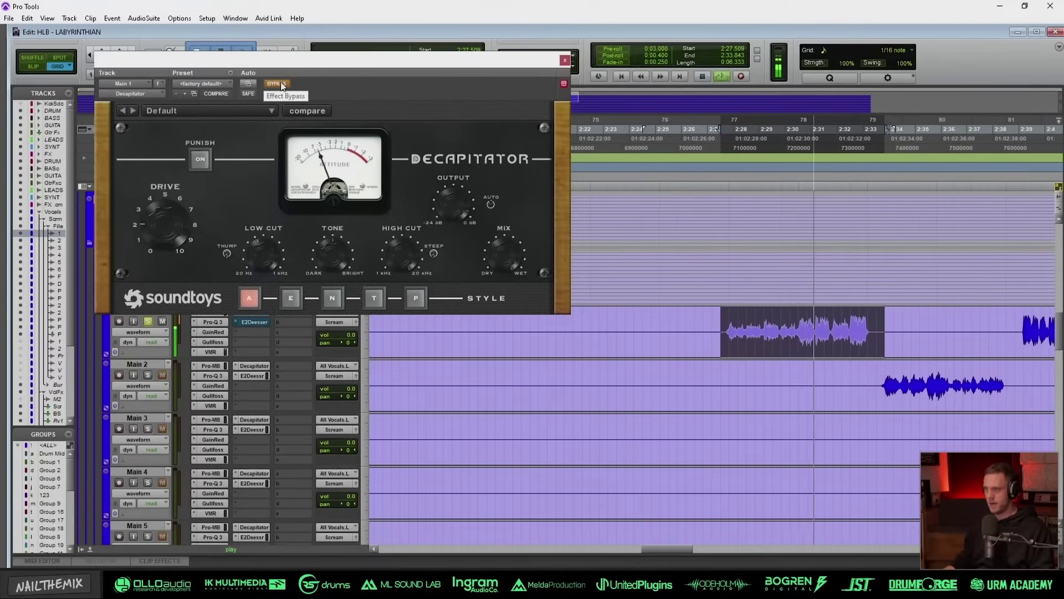
pyautogui.click(277, 84)
pyautogui.press('space')
pyautogui.click(564, 60)
pyautogui.press('space')
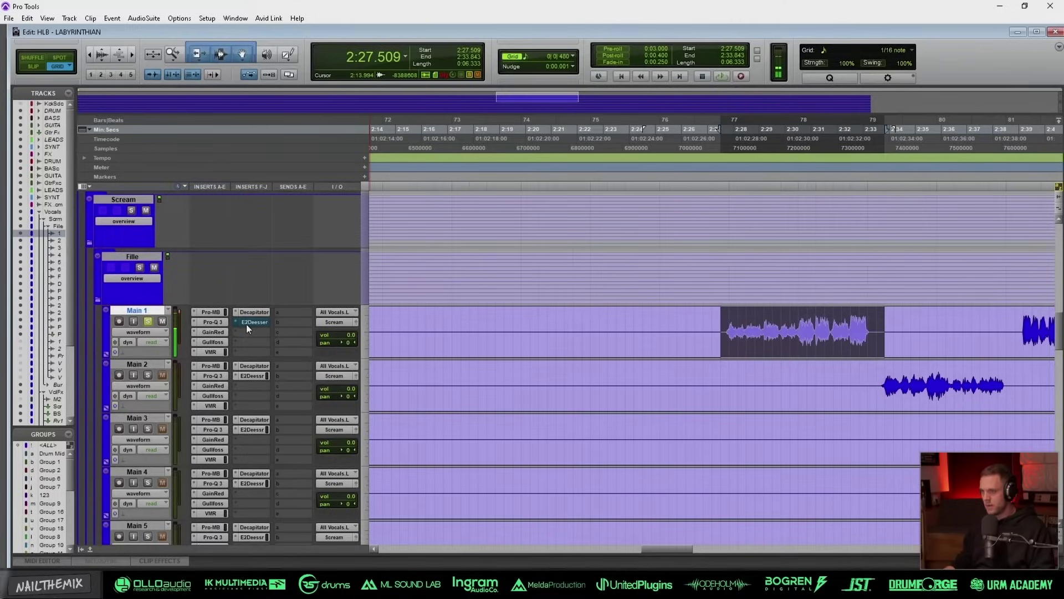
# Step: Take the Eiosis E2Deesser on Main 1 out of bypass, audition its de-essing on the phrase, and close it
pyautogui.click(250, 322)
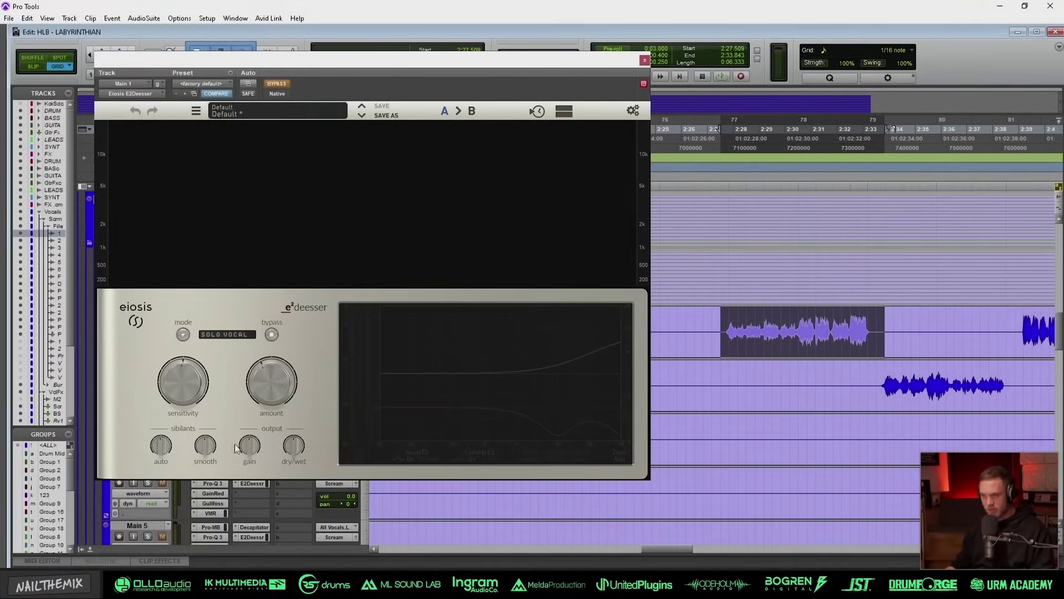
pyautogui.click(283, 84)
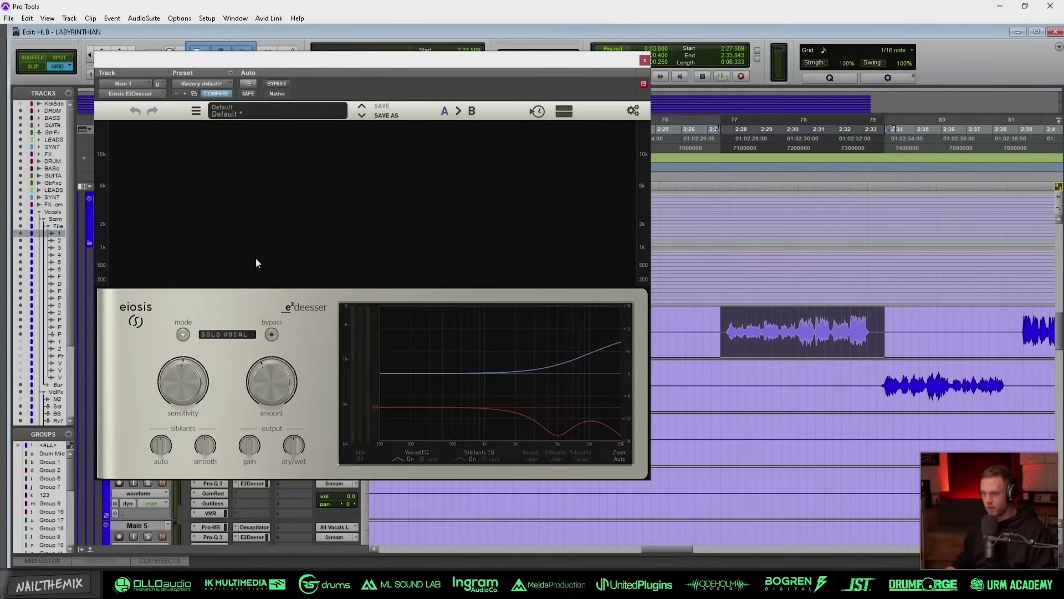
pyautogui.press('space')
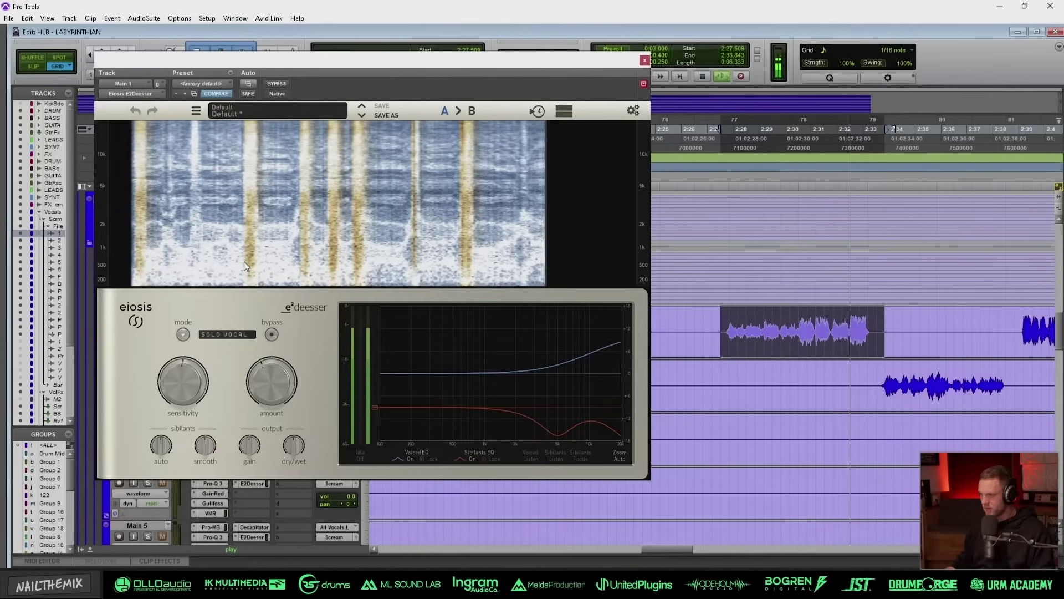
pyautogui.click(643, 61)
# Step: Unsolo Main 1 and bring the full song timeline of the Fx Dub track into view
pyautogui.press('r')
pyautogui.click(149, 322)
pyautogui.scroll(-4, 518, 456)
pyautogui.press('r')
pyautogui.press('r')
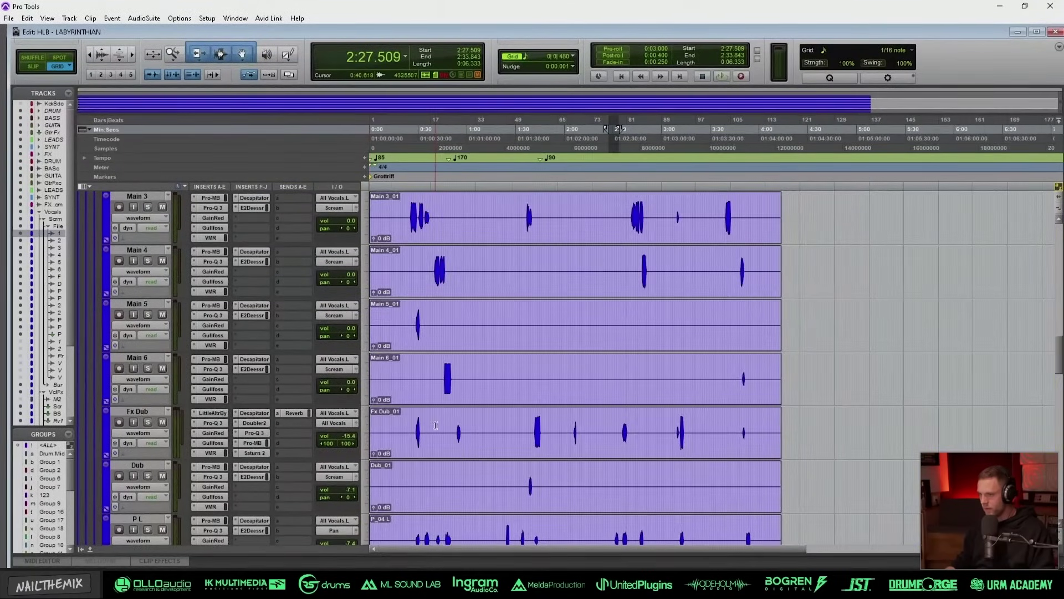
# Step: Select the first Fx Dub phrase from about 0:28.941 with a length of about 2.47 seconds
pyautogui.click(435, 425)
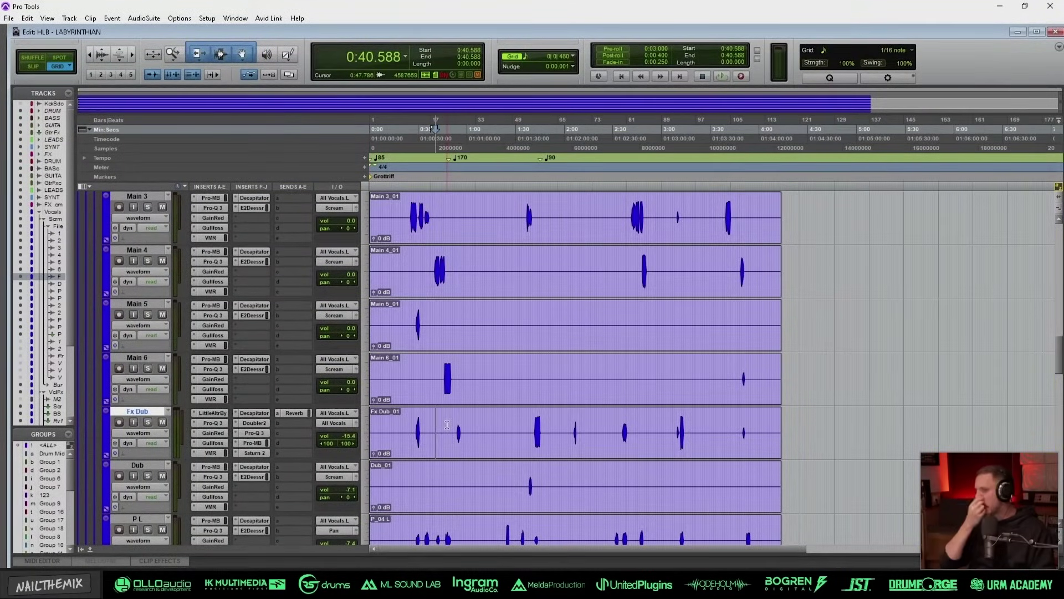
pyautogui.press('t')
pyautogui.press('t')
pyautogui.press('t')
pyautogui.click(579, 424)
pyautogui.press('t')
pyautogui.press('t')
pyautogui.press('t')
pyautogui.press('r')
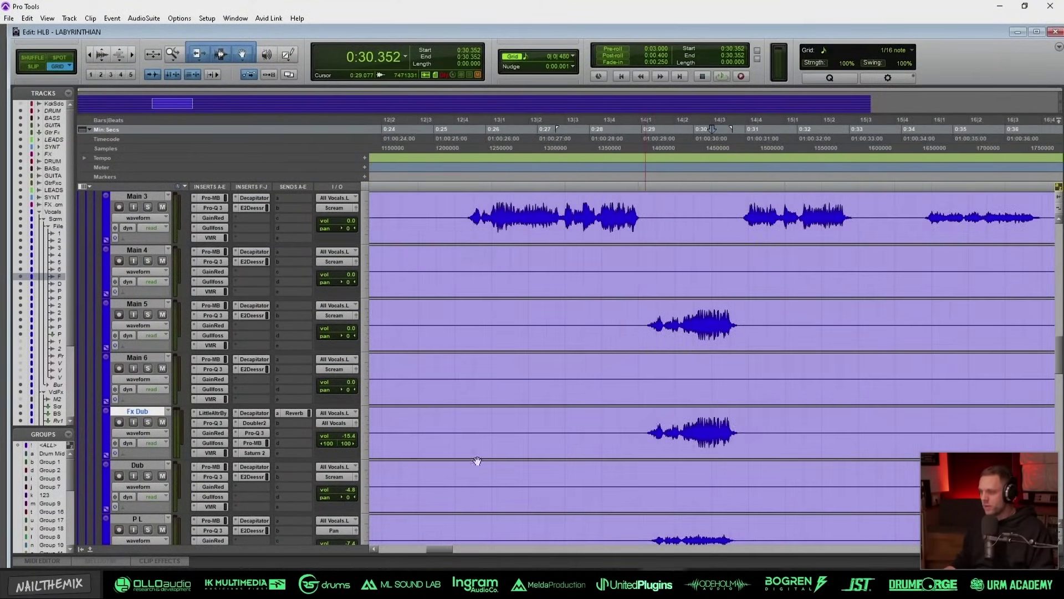
pyautogui.moveTo(638, 428); pyautogui.dragTo(758, 430)
pyautogui.press('r')
pyautogui.press('r')
pyautogui.press('r')
pyautogui.press('r')
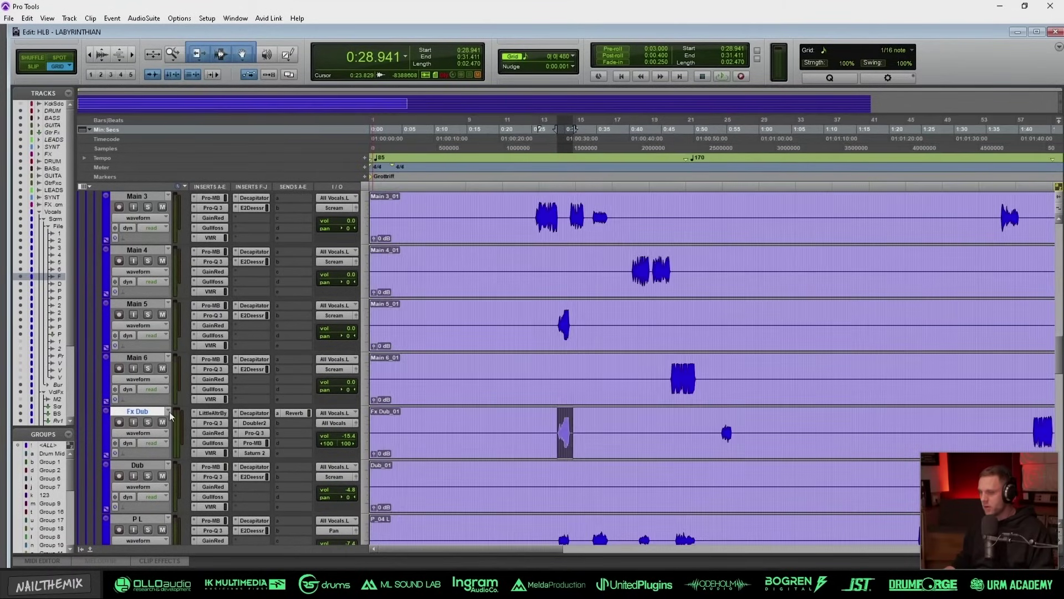
# Step: Reselect the first Fx Dub phrase from about 0:29.294 to 0:31.411
pyautogui.click(573, 419)
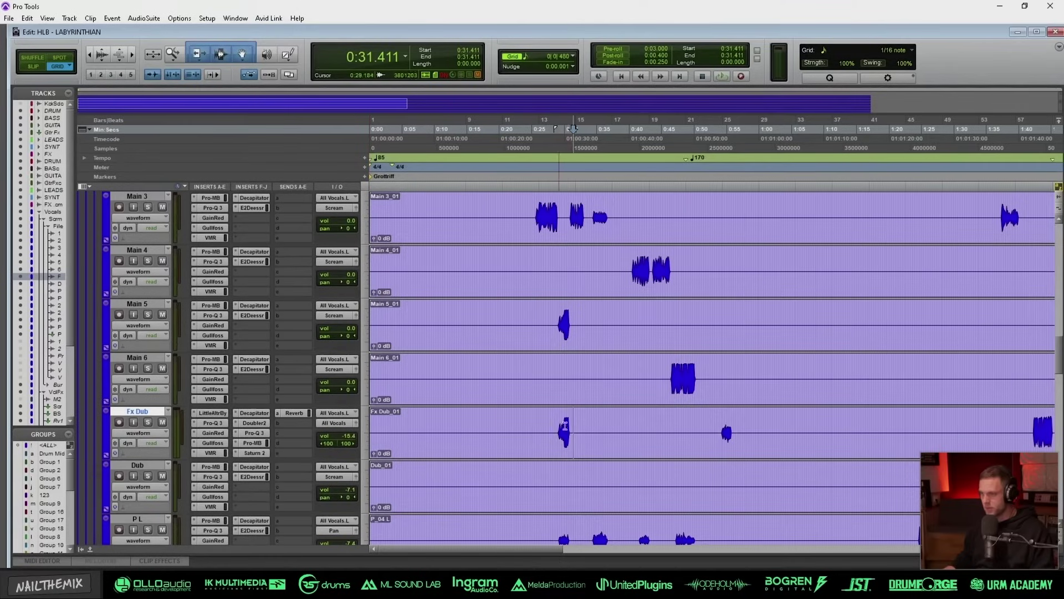
pyautogui.scroll(6, 558, 425)
pyautogui.moveTo(747, 427); pyautogui.dragTo(637, 435)
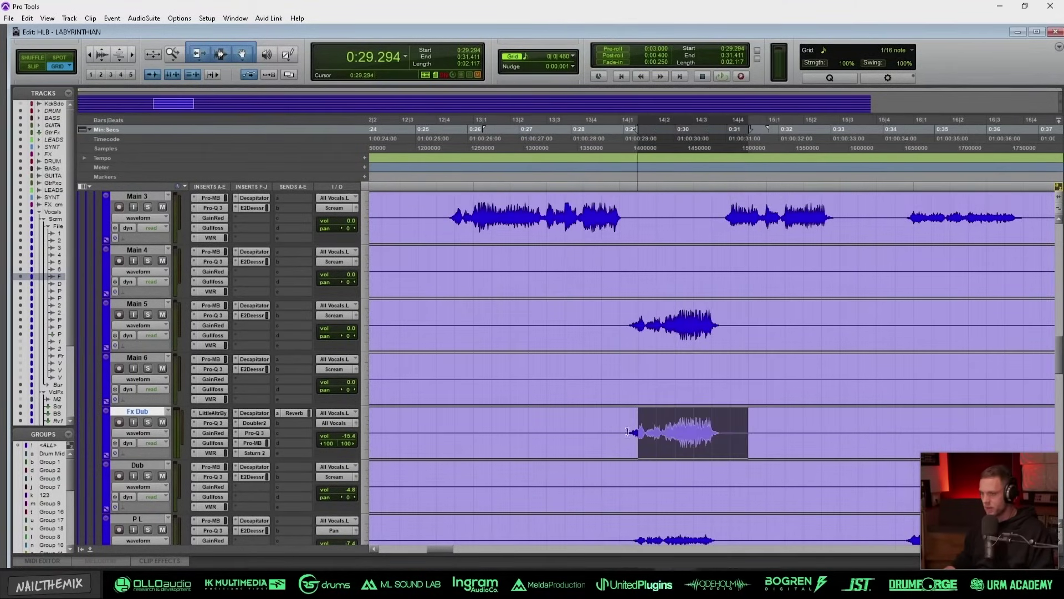
# Step: Inspect Little AlterBoy, Saturn 2, Doubler2 and Pro-MB on the Fx Dub track, and close the plug-in window
pyautogui.click(214, 413)
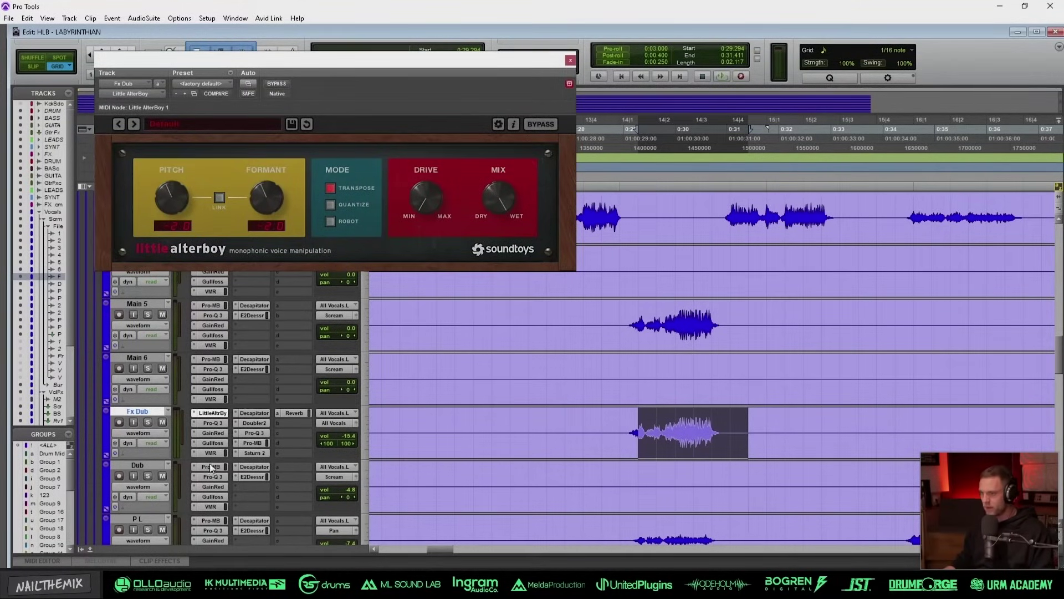
pyautogui.click(243, 452)
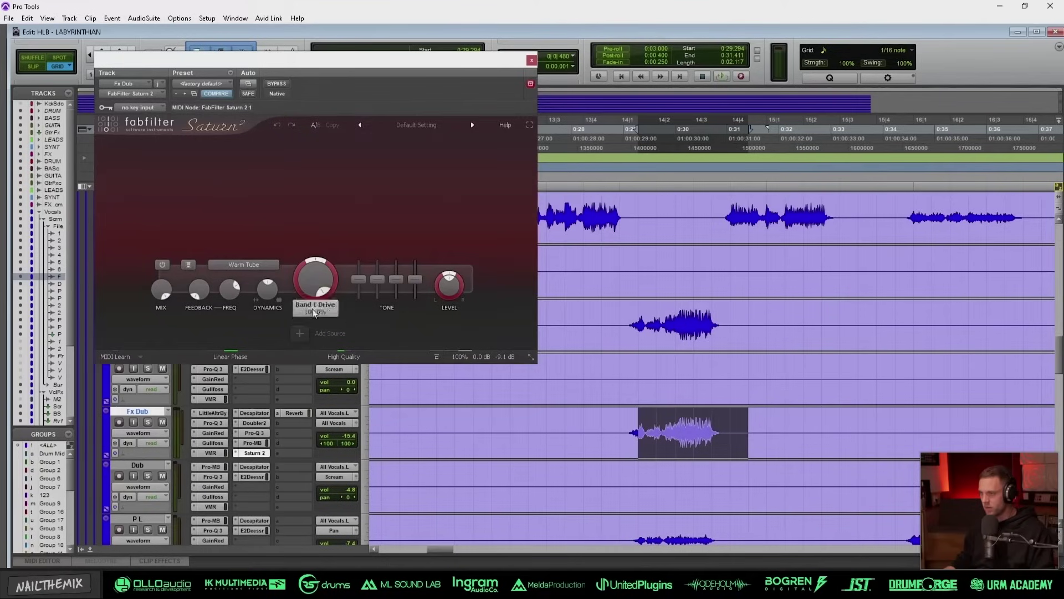
pyautogui.click(254, 433)
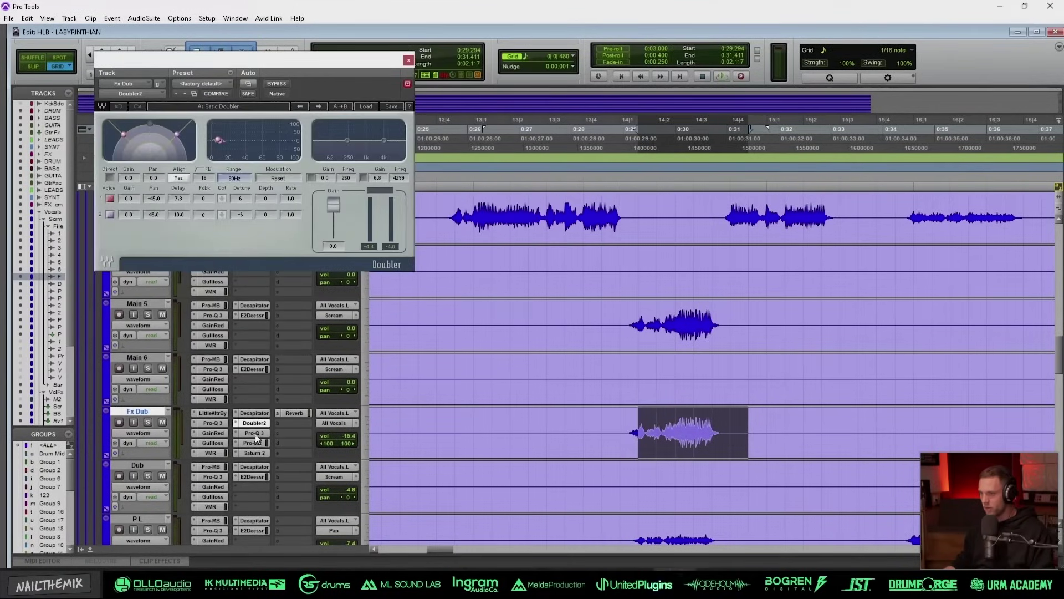
pyautogui.click(256, 442)
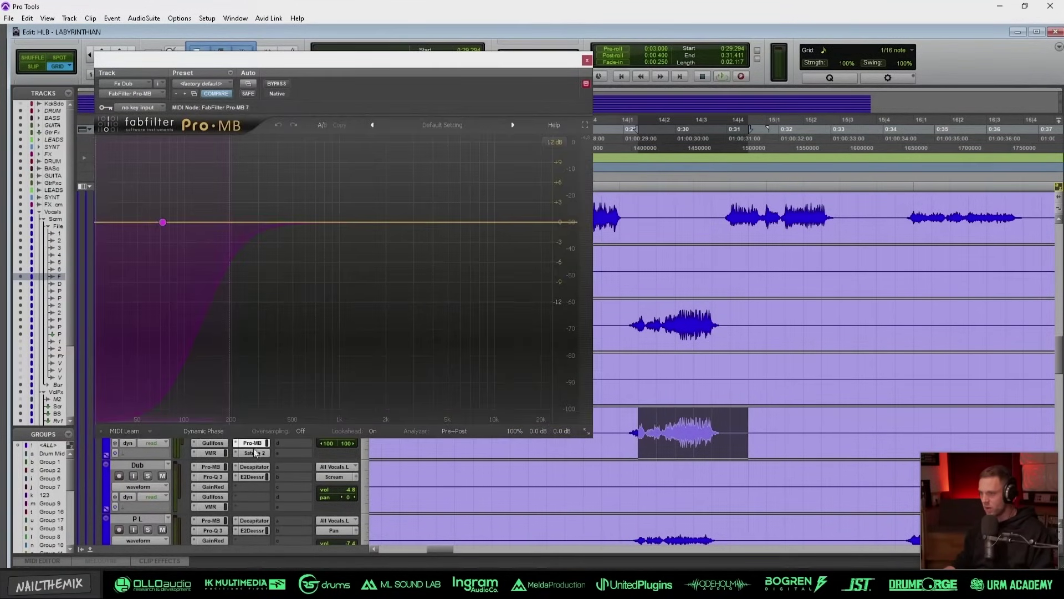
pyautogui.click(587, 60)
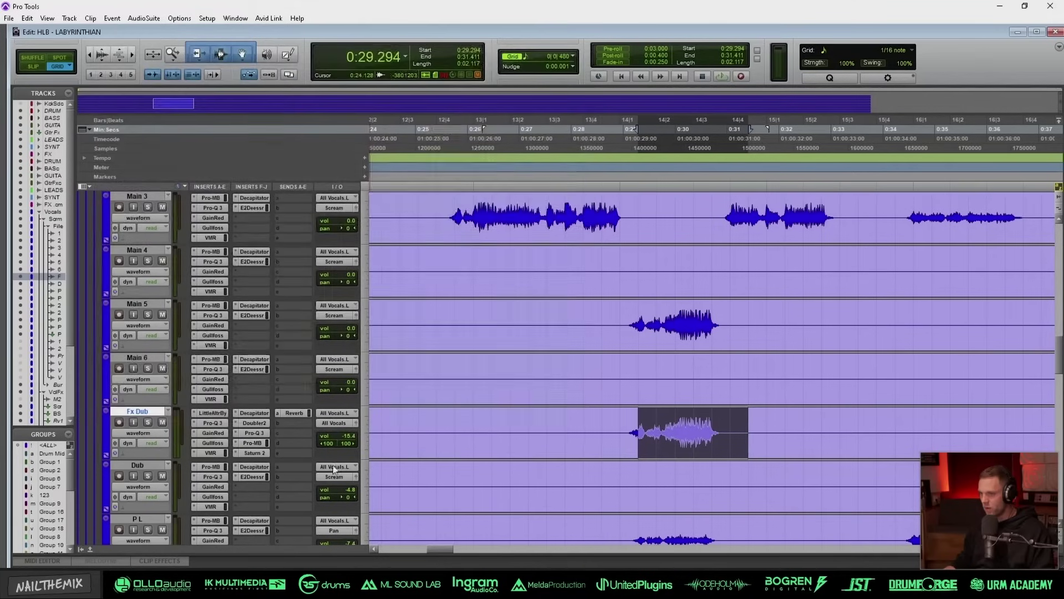
# Step: Extend the Fx Dub selection start back to 0:28.588, solo the track, and audition the phrase
pyautogui.keyDown('shift'); pyautogui.click(602, 422); pyautogui.keyUp('shift')
pyautogui.click(147, 422)
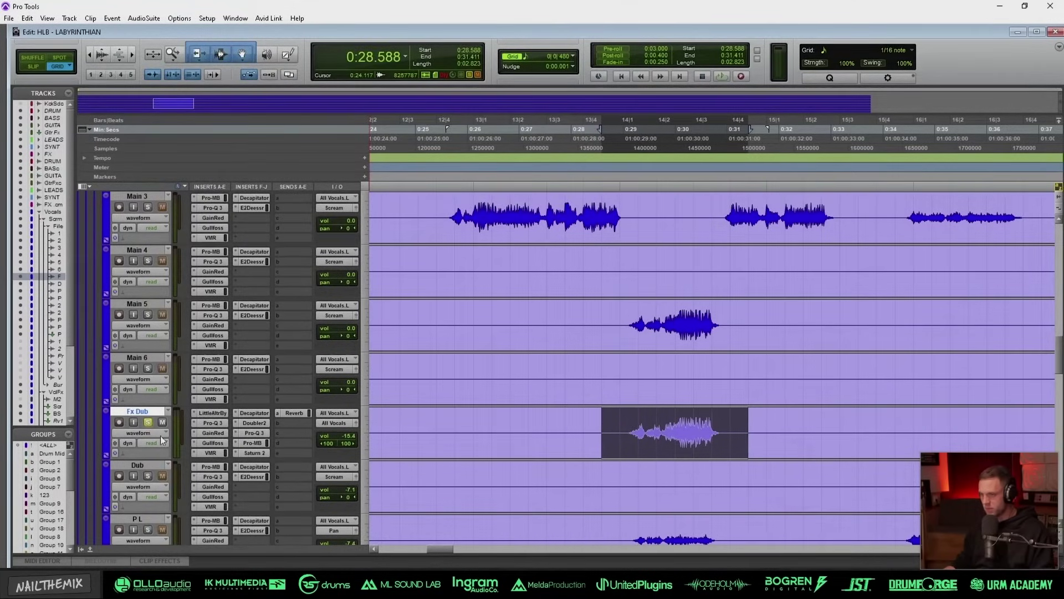
pyautogui.press('space')
pyautogui.press('r')
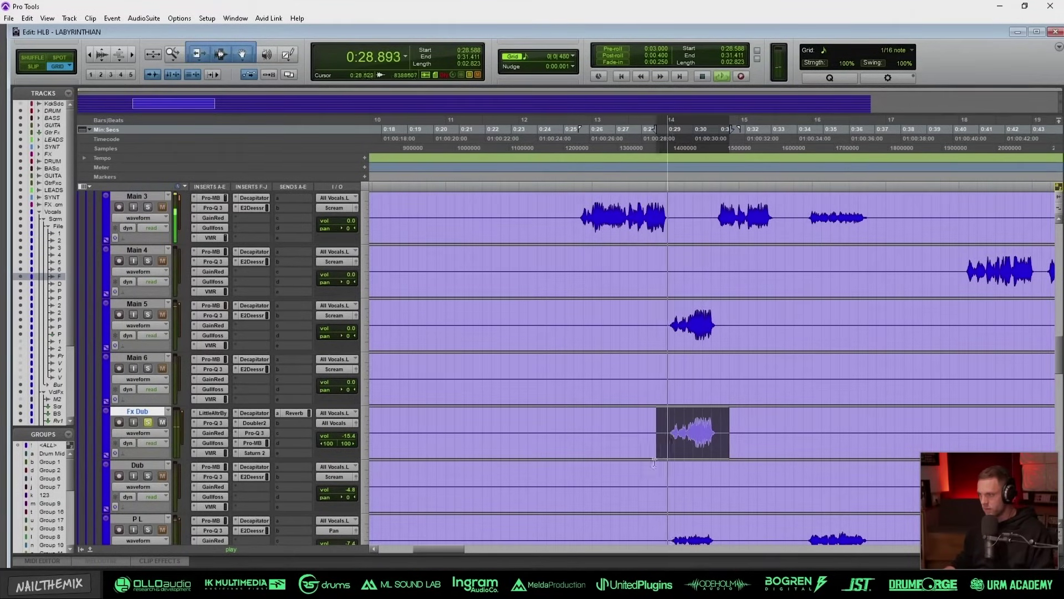
# Step: Trim the selection start to 0:28.941, solo Main 5 instead of Fx Dub, and audition the phrase
pyautogui.keyDown('shift'); pyautogui.click(667, 423); pyautogui.keyUp('shift')
pyautogui.click(149, 315)
pyautogui.press('space')
pyautogui.click(148, 421)
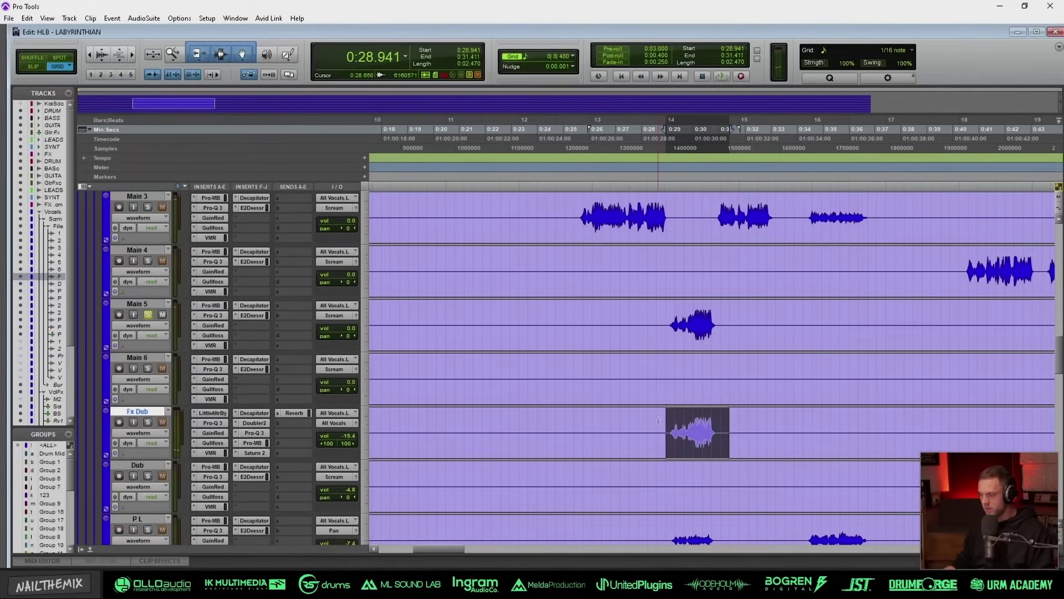
pyautogui.press('space')
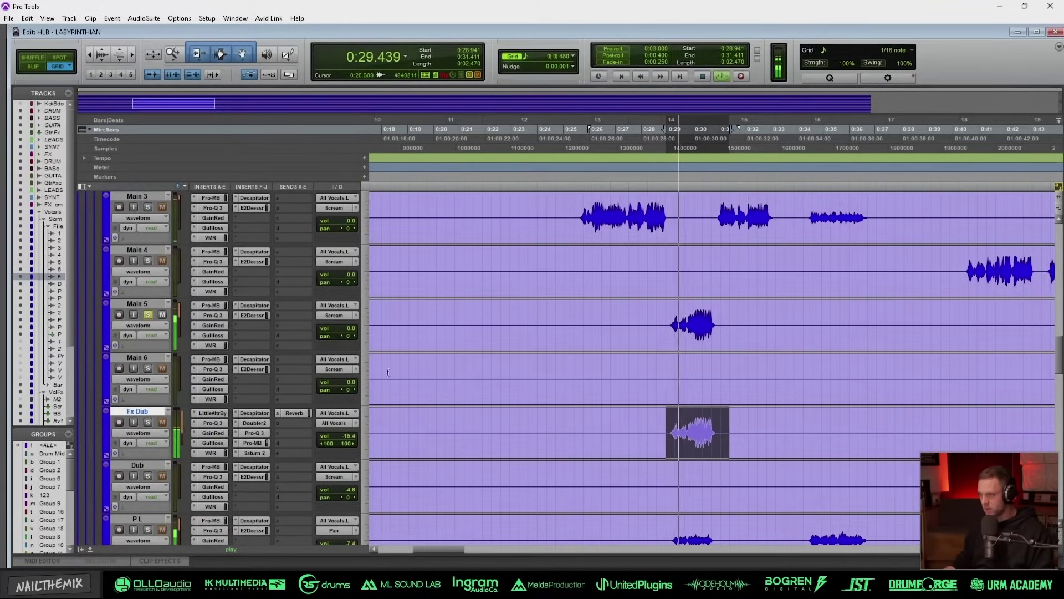
pyautogui.press('space')
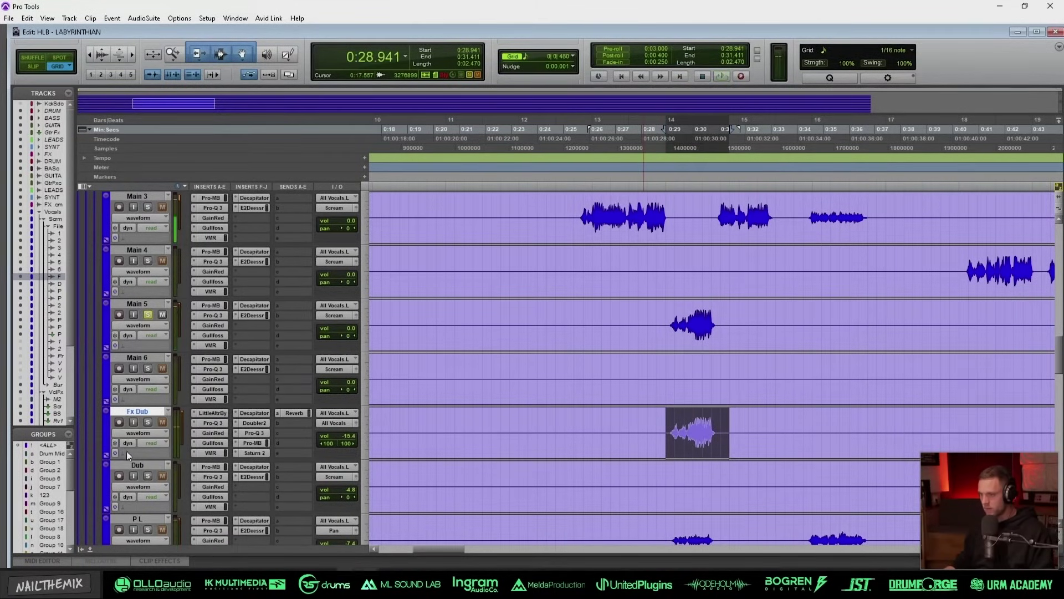
# Step: Solo Fx Dub alongside Main 5 and play the phrase with both tracks layered
pyautogui.click(148, 421)
pyautogui.press('space')
pyautogui.hotkey('ctrl', '[')
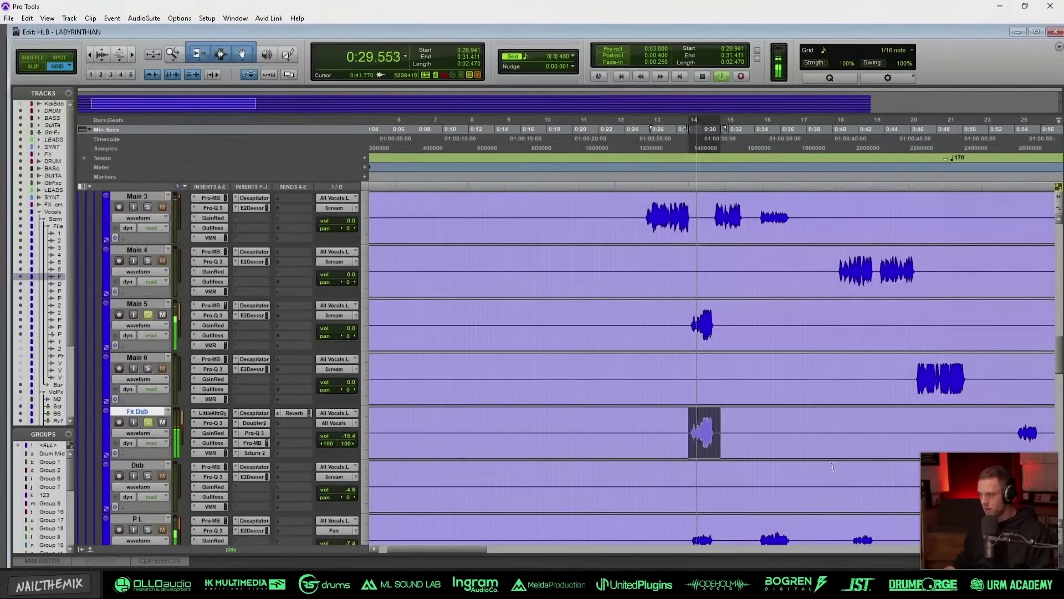
# Step: Stop playback and select the P L and P R tracks together
pyautogui.moveTo(734, 429); pyautogui.dragTo(743, 429)
pyautogui.press('t')
pyautogui.scroll(-2, 740, 429)
pyautogui.press('space')
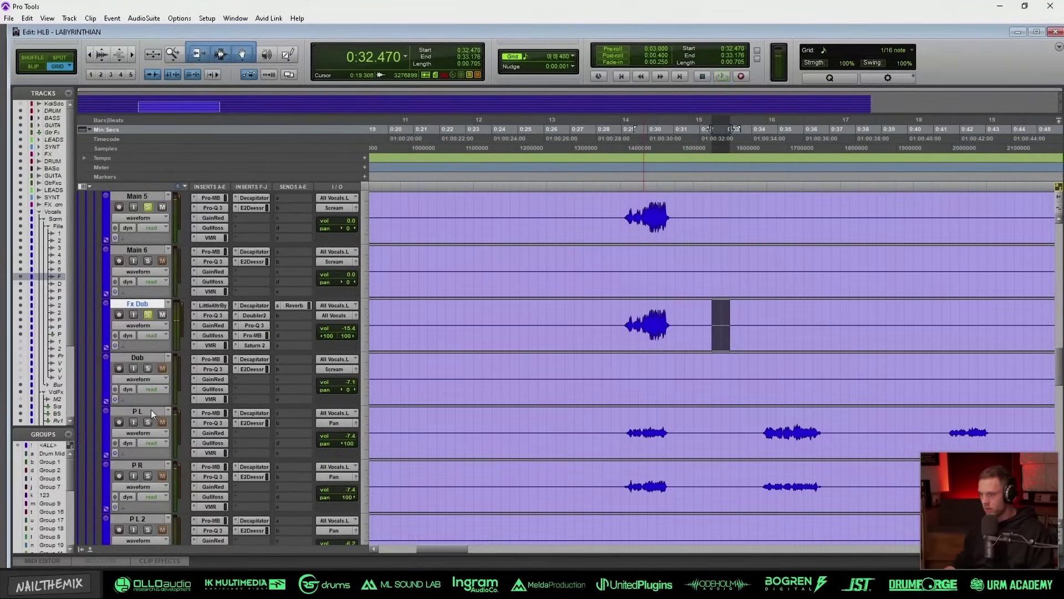
pyautogui.press(';')
pyautogui.press(';')
pyautogui.keyDown('shift'); pyautogui.click(139, 464); pyautogui.keyUp('shift')
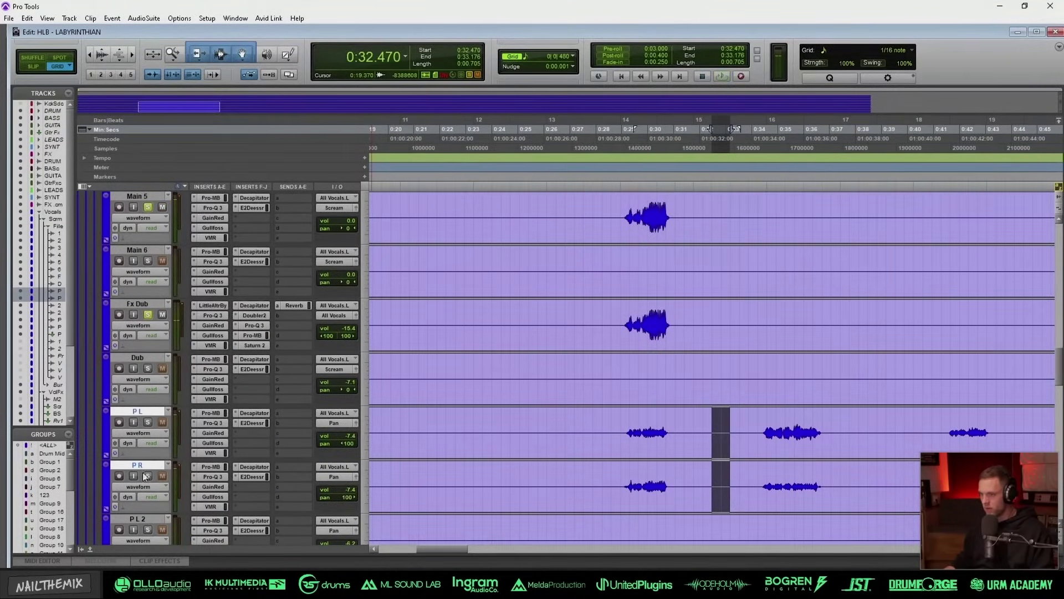
# Step: Audition the soloed P L and P R tracks with Main 5 and Fx Dub from 0:28.941, and stop playback
pyautogui.click(637, 422)
pyautogui.press('space')
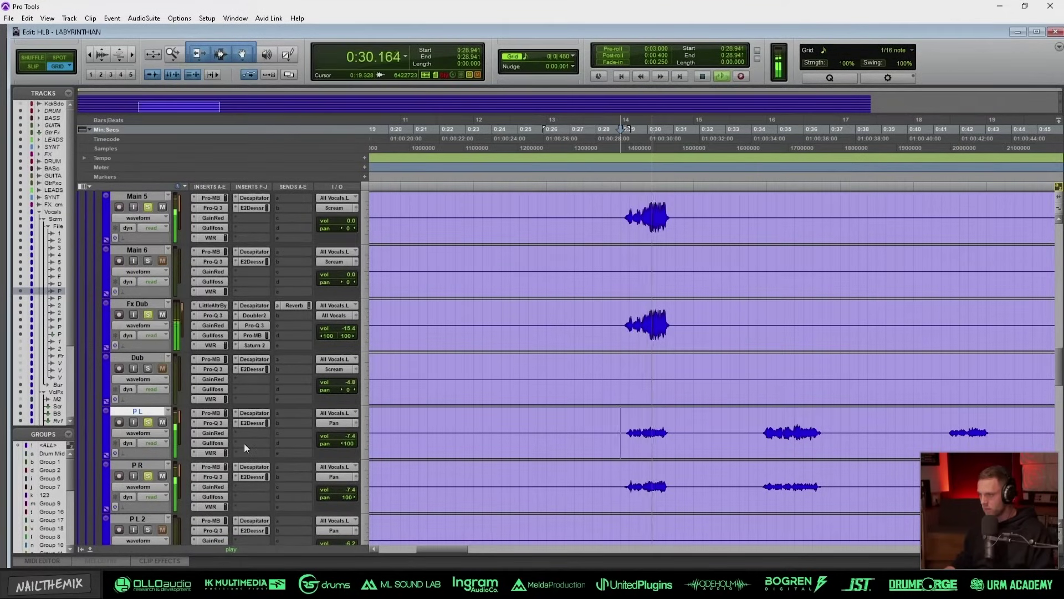
pyautogui.press('space')
pyautogui.click(152, 466)
pyautogui.scroll(2, 149, 360)
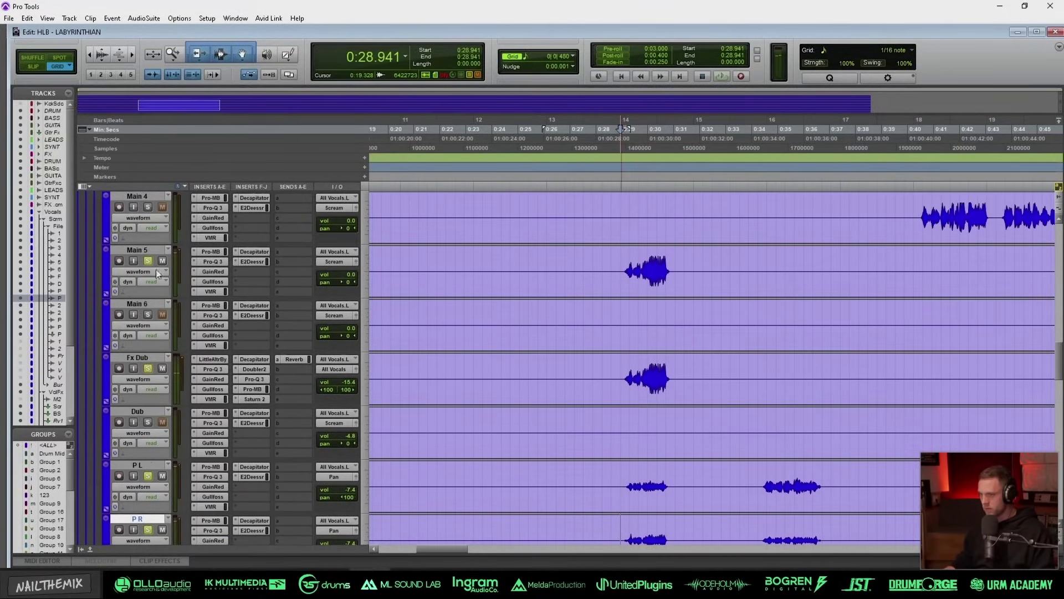
# Step: Select the tracks from Main 5 through P R, turn off their solos and show more of the song
pyautogui.keyDown('shift'); pyautogui.click(152, 251); pyautogui.keyUp('shift')
pyautogui.hotkey('shift', 's')
pyautogui.press('r')
pyautogui.press('r')
pyautogui.press('r')
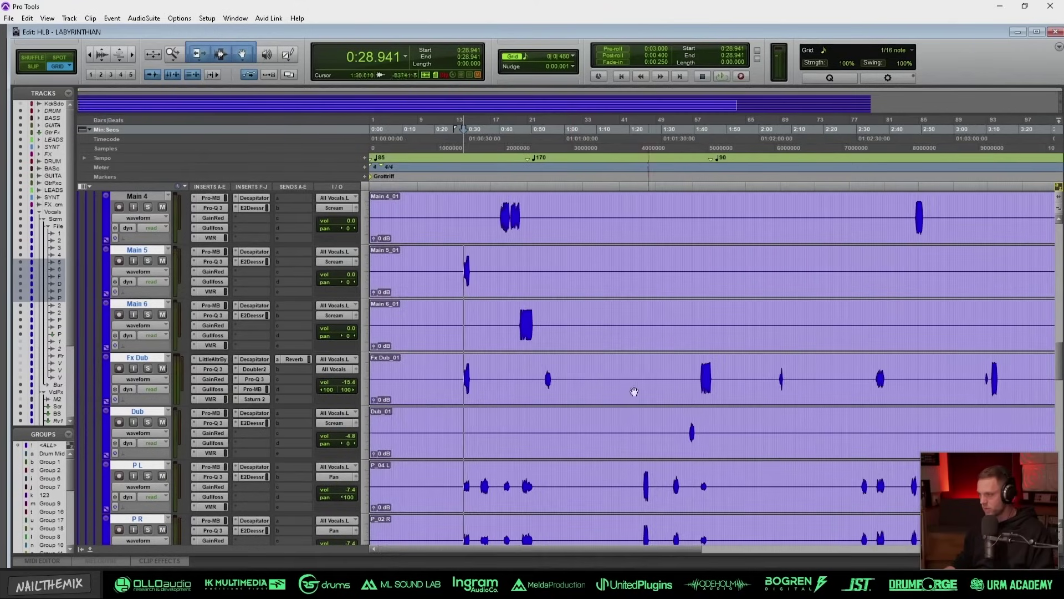
# Step: Place the cursor at 1:42.000 on Fx Dub and audition the phrase, toggling the Fx Dub solo on and off
pyautogui.click(709, 377)
pyautogui.hotkey('ctrl', ']')
pyautogui.hotkey('ctrl', ']')
pyautogui.hotkey('ctrl', ']')
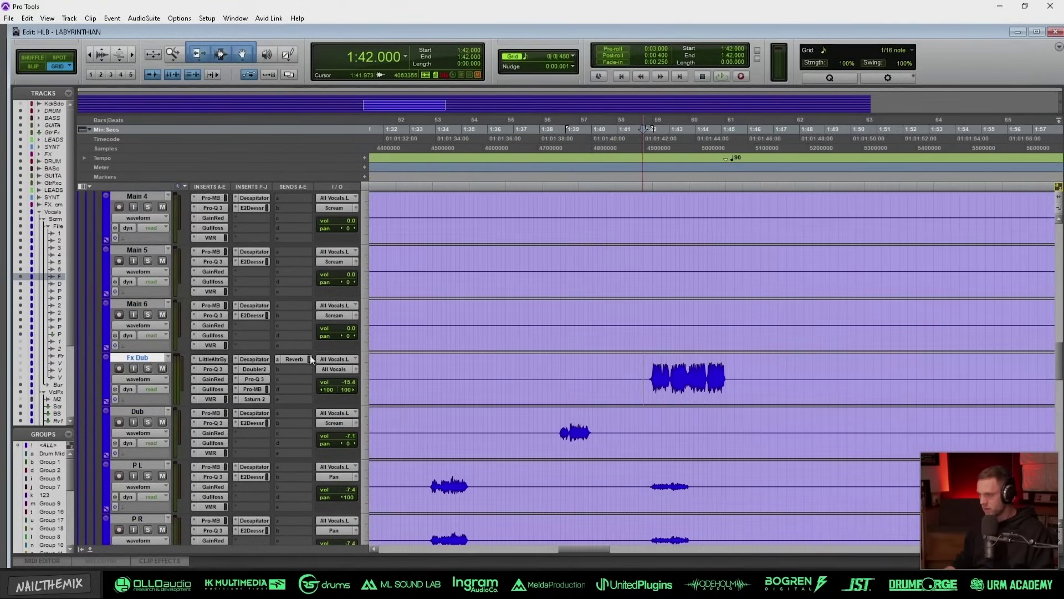
pyautogui.press('space')
pyautogui.click(149, 369)
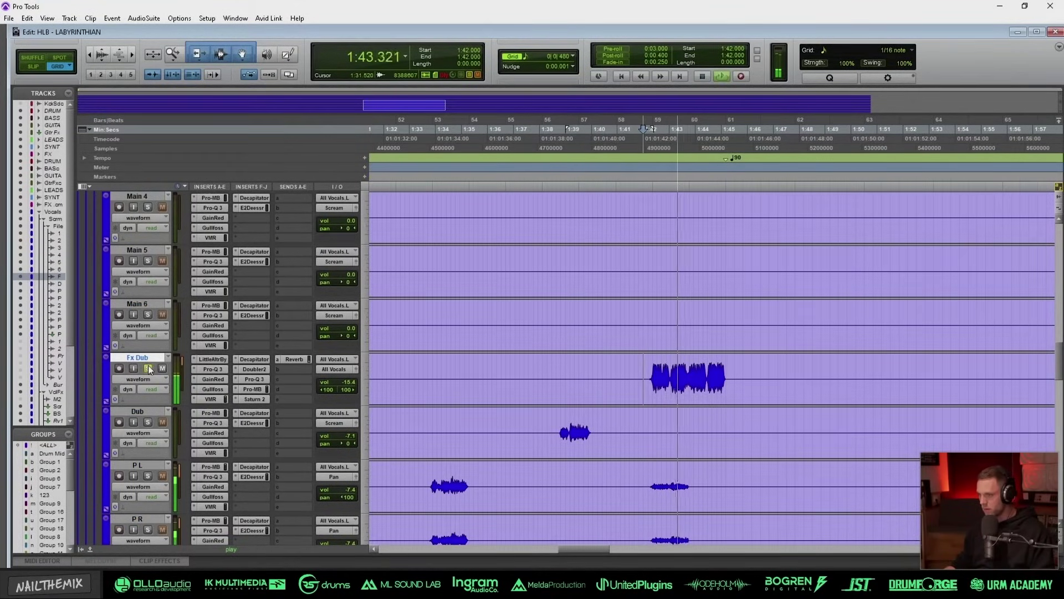
pyautogui.click(148, 369)
pyautogui.press('space')
# Step: Move the edit cursor to 1:45.509 after the Fx Dub phrase, stop playback and show the vocal tracks' full length
pyautogui.click(735, 403)
pyautogui.press('t')
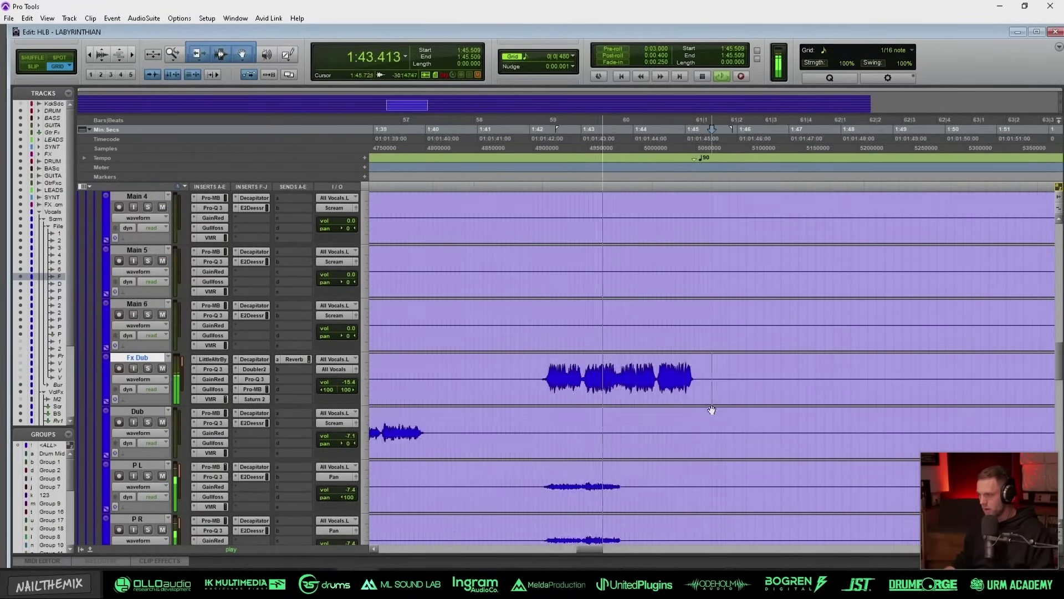
pyautogui.scroll(2, 707, 427)
pyautogui.press('r')
pyautogui.scroll(-2, 699, 446)
pyautogui.press('r')
pyautogui.scroll(-6, 696, 446)
pyautogui.press('space')
pyautogui.scroll(-1, 572, 431)
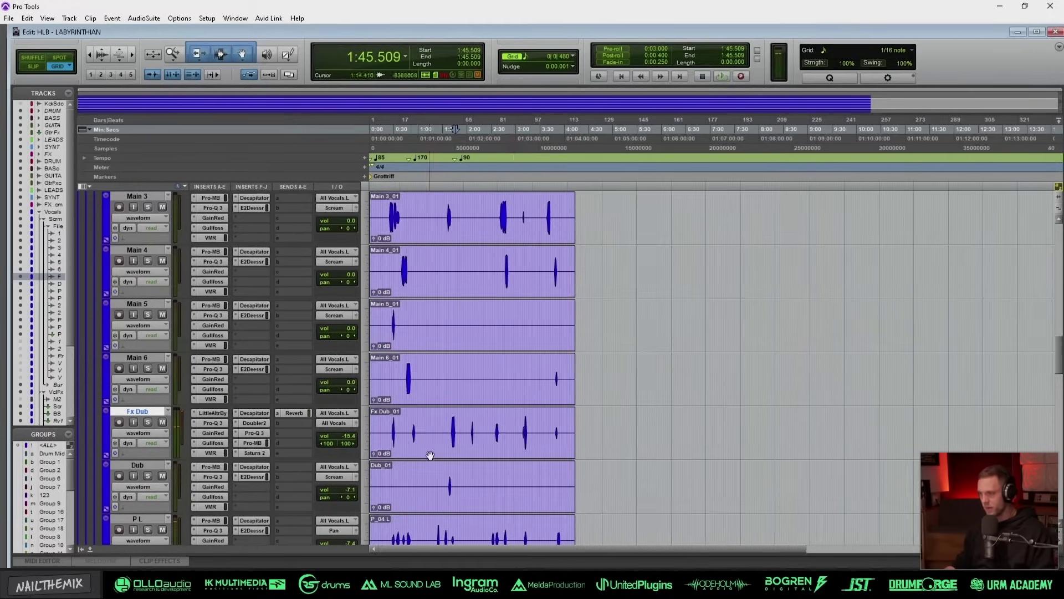
# Step: Place the cursor at 0:36.352 on Fx Dub, look over the Main tracks and select the Fille folder track
pyautogui.click(399, 432)
pyautogui.press('t')
pyautogui.press('t')
pyautogui.scroll(2, 474, 458)
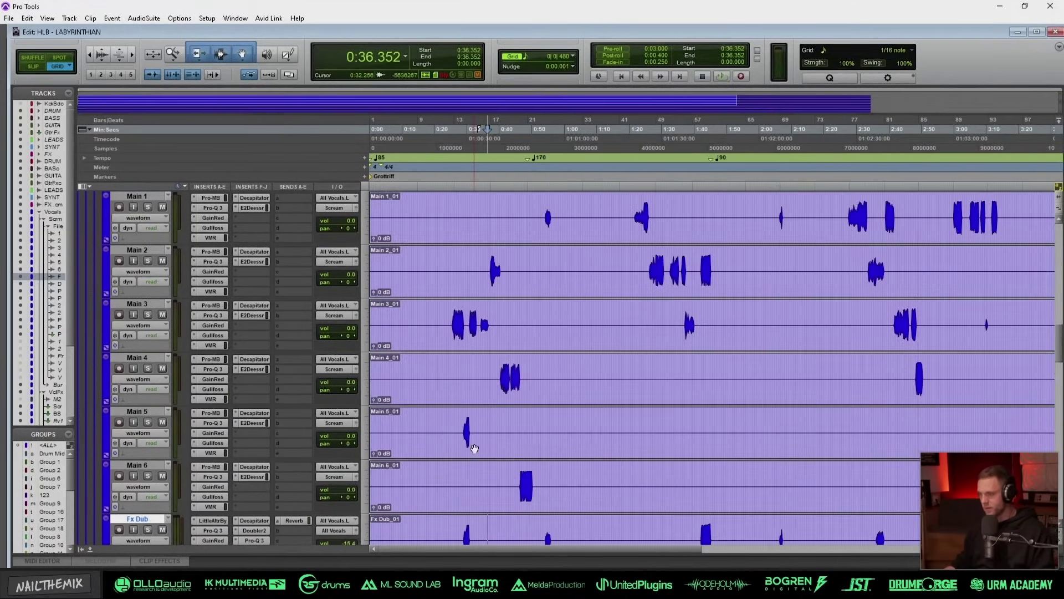
pyautogui.scroll(2, 474, 449)
pyautogui.scroll(-7, 358, 361)
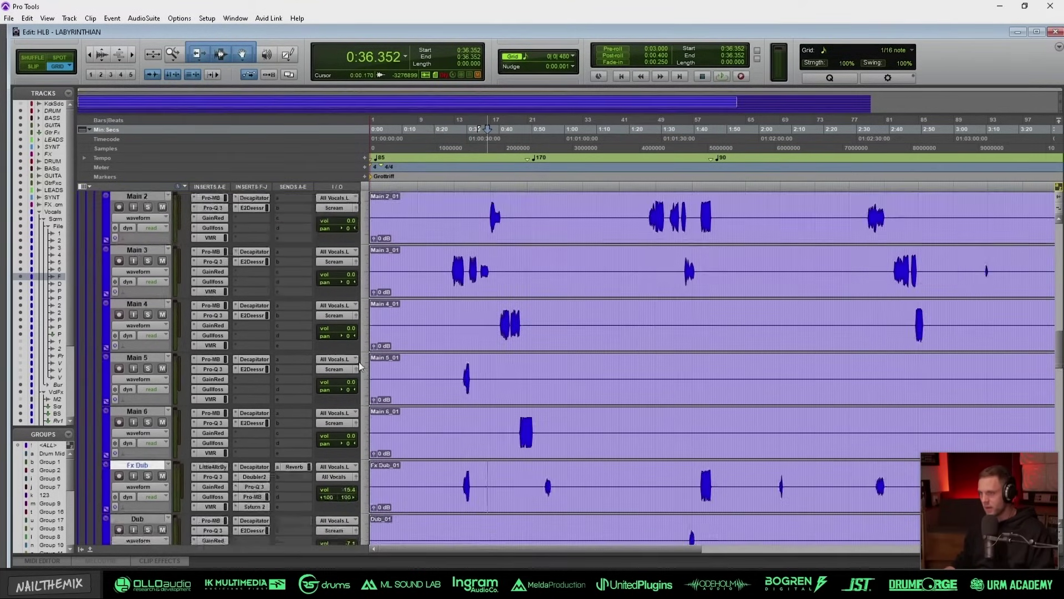
pyautogui.scroll(7, 347, 358)
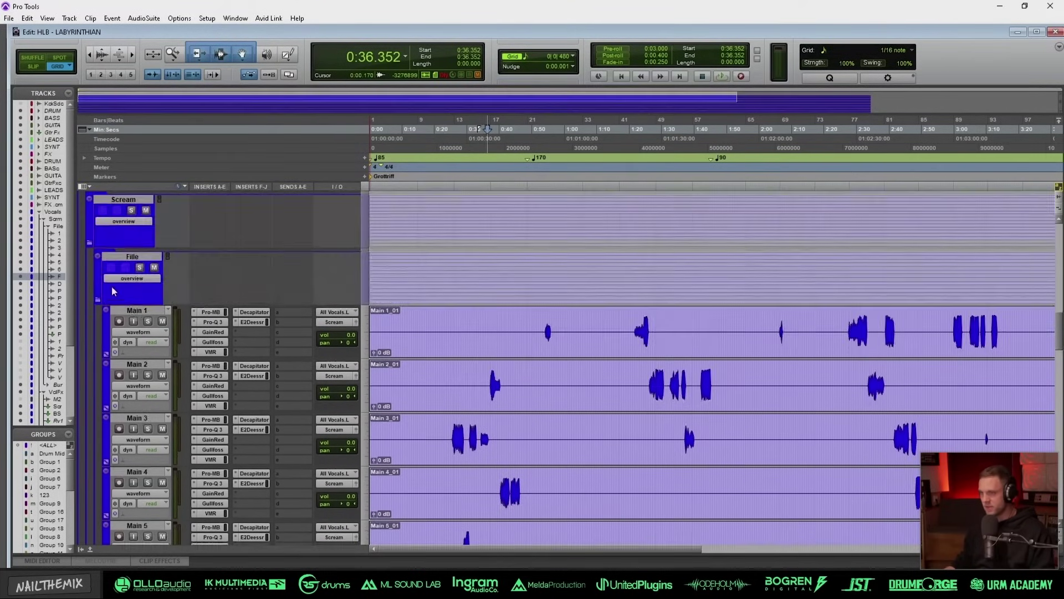
pyautogui.click(120, 259)
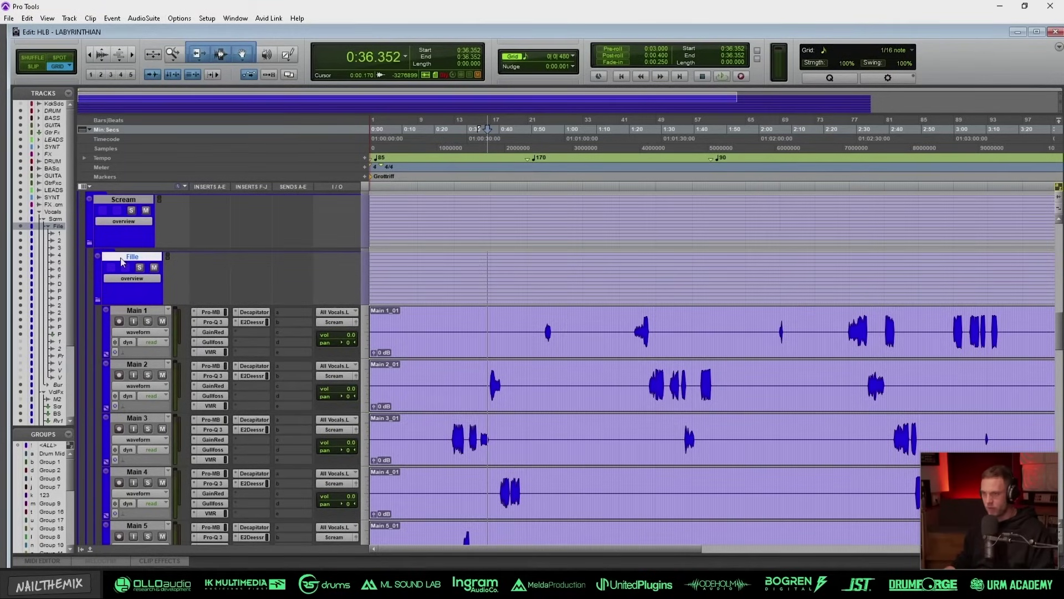
# Step: Place the cursor at 0:33.529 on Main 3 and examine the panned double tracks down to the Pan bus
pyautogui.click(479, 425)
pyautogui.press('t')
pyautogui.press('t')
pyautogui.scroll(-8, 590, 475)
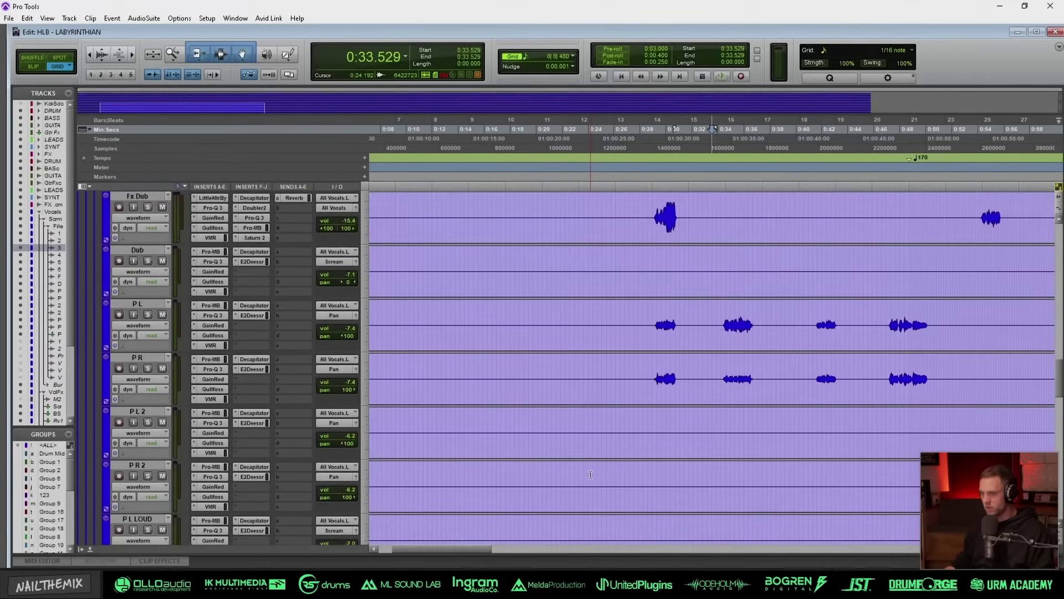
pyautogui.scroll(-5, 590, 474)
pyautogui.press('r')
pyautogui.scroll(3, 560, 468)
pyautogui.press('r')
pyautogui.press('r')
pyautogui.scroll(-1, 545, 462)
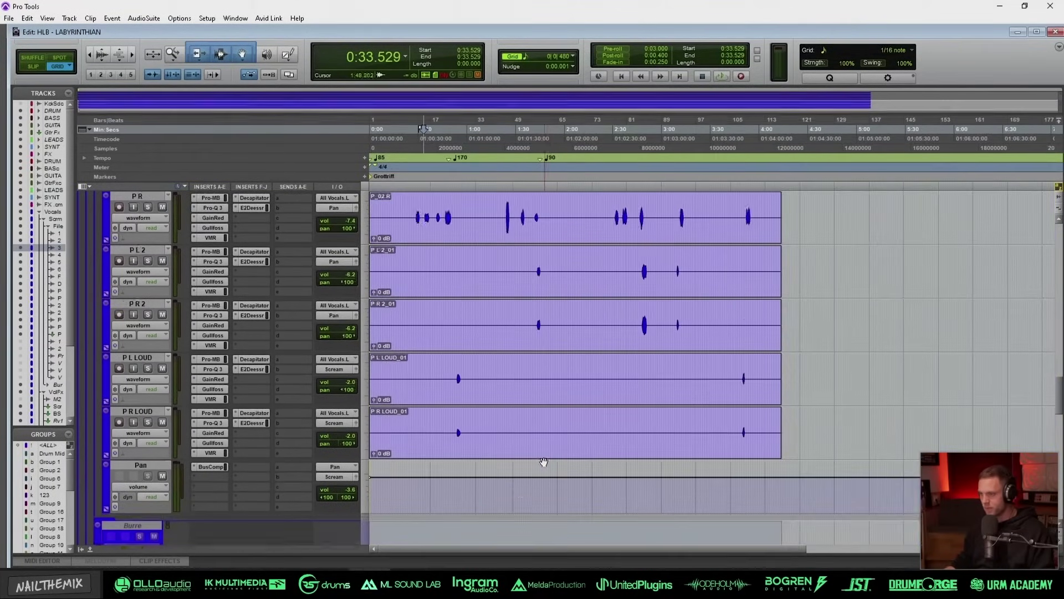
# Step: Place the cursor at 1:01.764 on P L LOUD, and select the tracks from P L through P R 2
pyautogui.click(471, 366)
pyautogui.press('t')
pyautogui.press('t')
pyautogui.scroll(-1, 573, 350)
pyautogui.scroll(3, 572, 350)
pyautogui.press('r')
pyautogui.press('r')
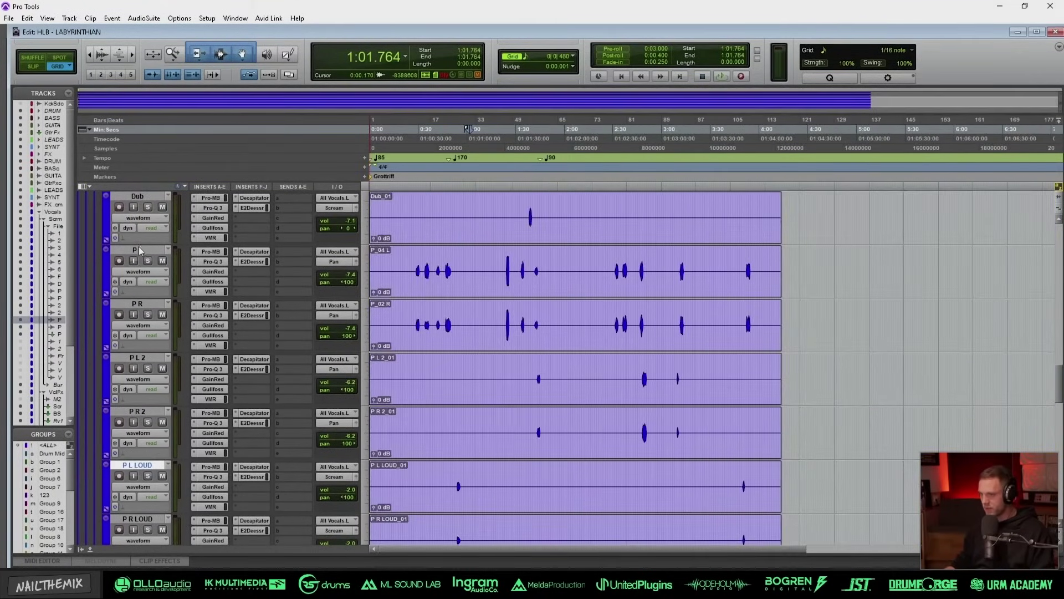
pyautogui.click(140, 250)
pyautogui.keyDown('shift'); pyautogui.click(151, 412); pyautogui.keyUp('shift')
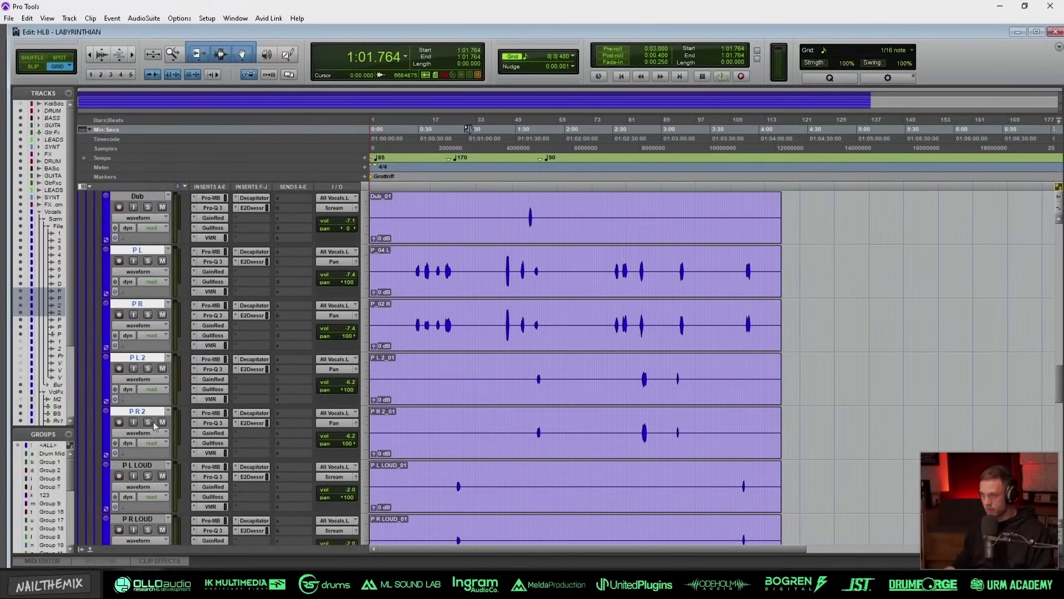
# Step: Select the range from 1:42.000 to 1:46.176 across P R, P L 2 and P R 2
pyautogui.click(548, 322)
pyautogui.press('t')
pyautogui.press('t')
pyautogui.press('t')
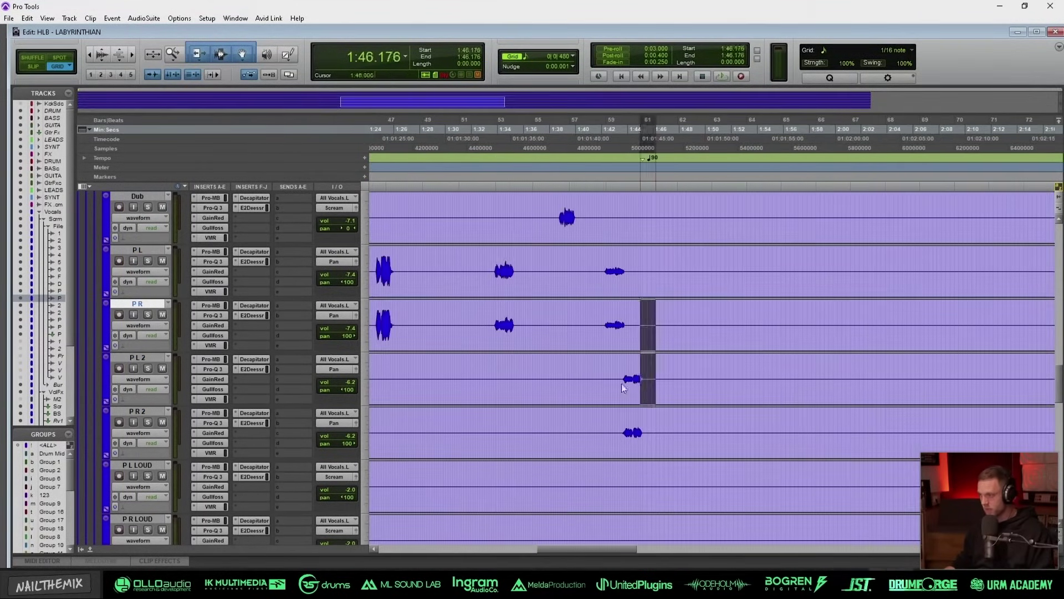
pyautogui.moveTo(655, 318); pyautogui.dragTo(597, 438)
pyautogui.hotkey('ctrl', '[')
pyautogui.hotkey('ctrl', '[')
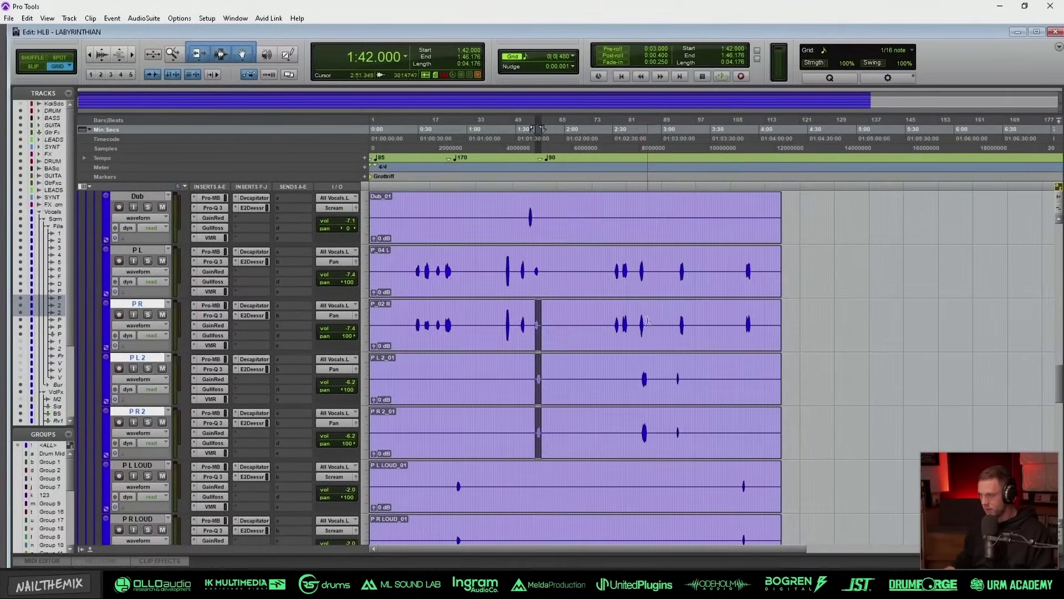
# Step: Select the range from 2:47.176 to 2:48.843 across P R, P L 2 and P R 2
pyautogui.click(647, 322)
pyautogui.press('t')
pyautogui.press('t')
pyautogui.press('t')
pyautogui.press('t')
pyautogui.moveTo(599, 327); pyautogui.dragTo(642, 438)
pyautogui.press('r')
pyautogui.press('r')
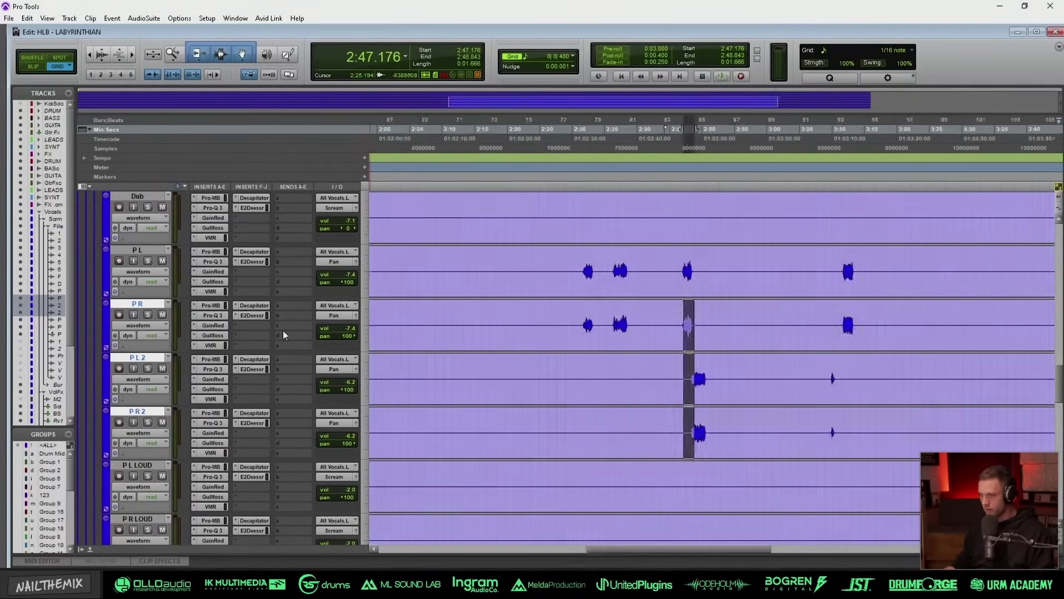
pyautogui.hotkey('ctrl', '[')
pyautogui.hotkey('ctrl', '[')
# Step: Select the Pan bus, inspect its SSL Stereo Bus Compressor settings and close the plugin window
pyautogui.scroll(-3, 266, 437)
pyautogui.click(142, 465)
pyautogui.click(198, 467)
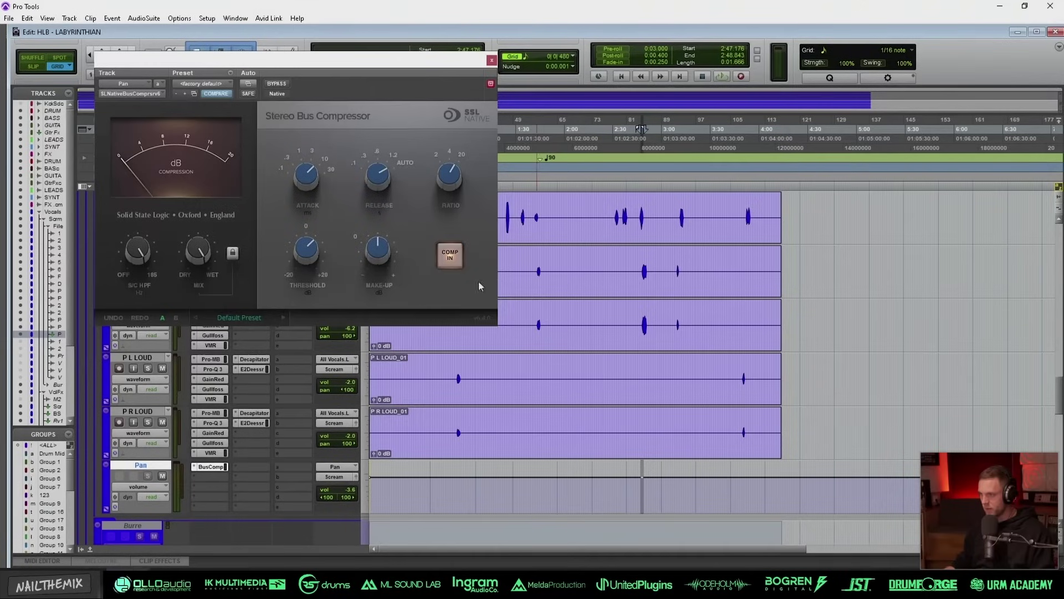
pyautogui.scroll(3, 517, 360)
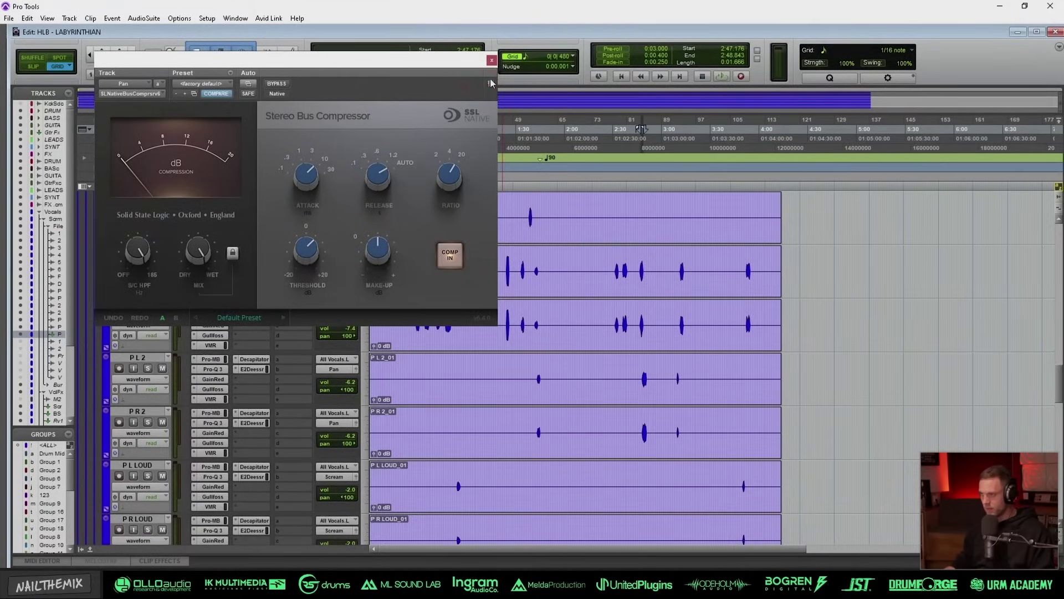
pyautogui.click(491, 61)
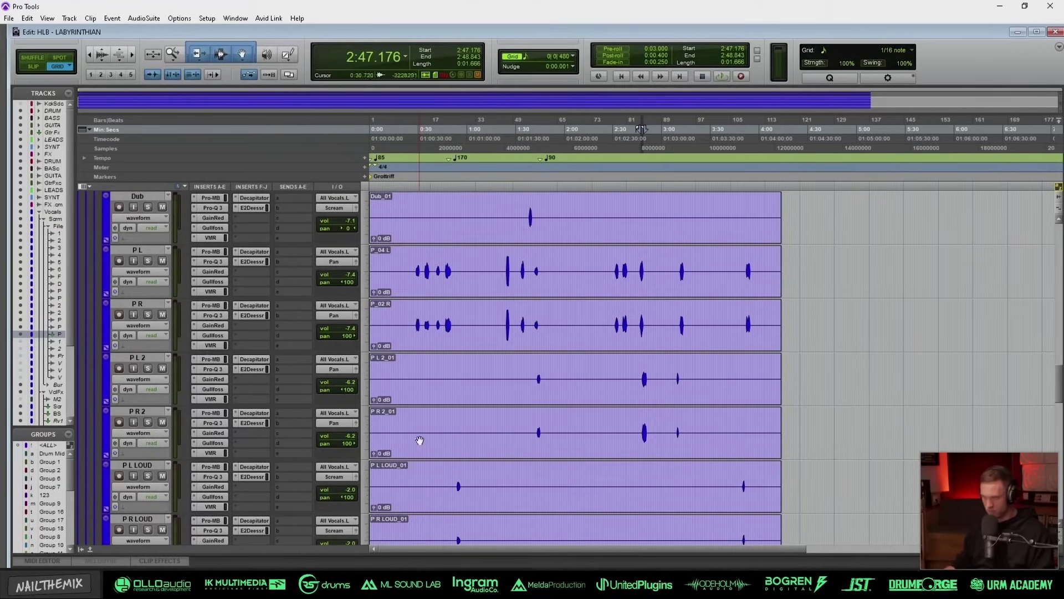
# Step: Select the P L LOUD and P R LOUD phrase from 0:54.000 to 0:56.294 and compare it with the Main and Fx Dub tracks
pyautogui.scroll(-3, 423, 443)
pyautogui.click(463, 378)
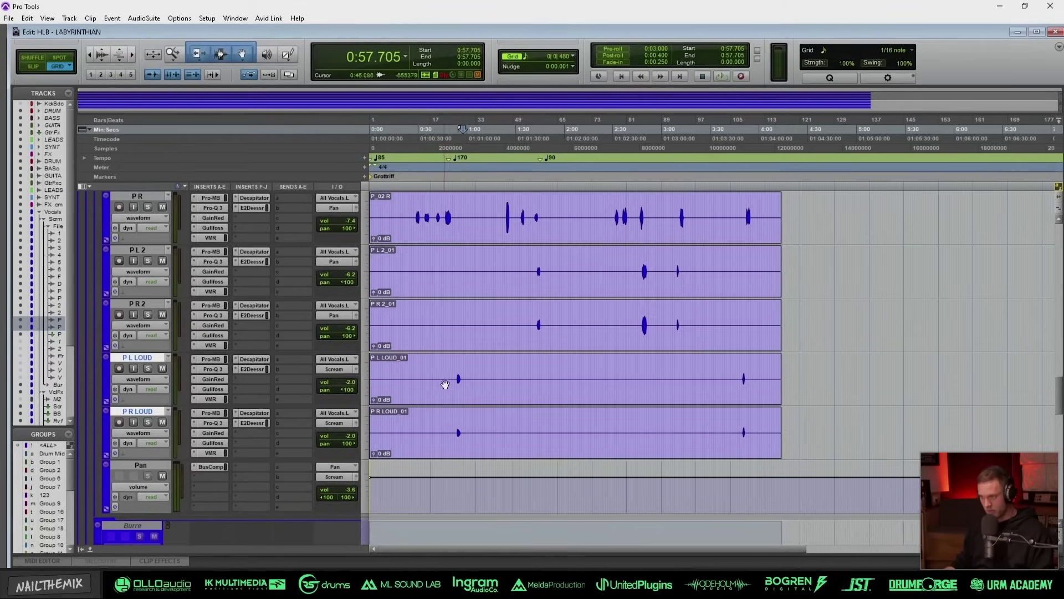
pyautogui.scroll(10, 639, 385)
pyautogui.moveTo(730, 383); pyautogui.dragTo(671, 451)
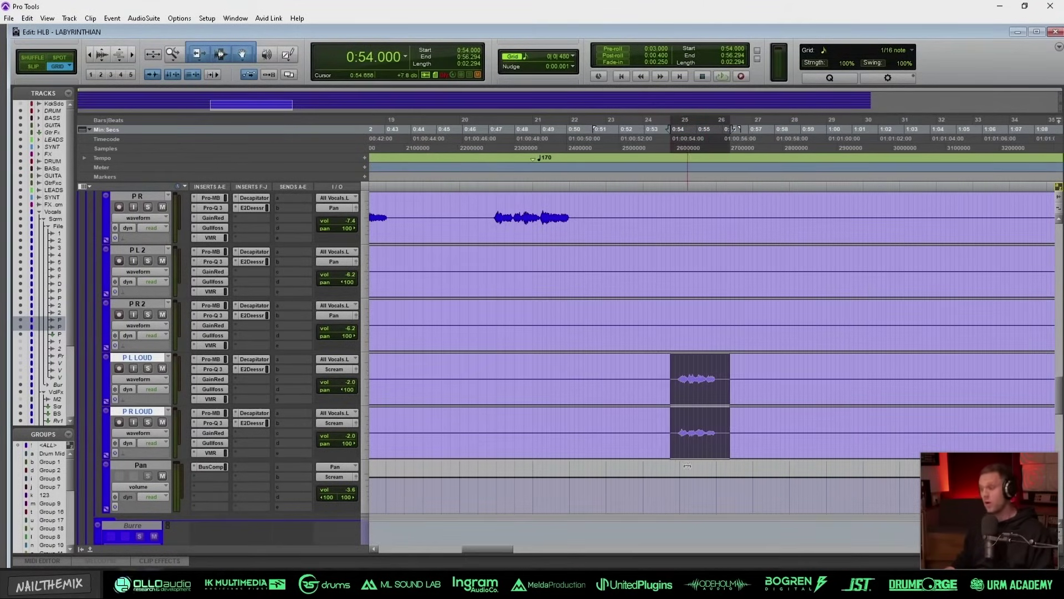
pyautogui.scroll(-3, 718, 461)
pyautogui.scroll(2, 719, 461)
pyautogui.scroll(8, 754, 480)
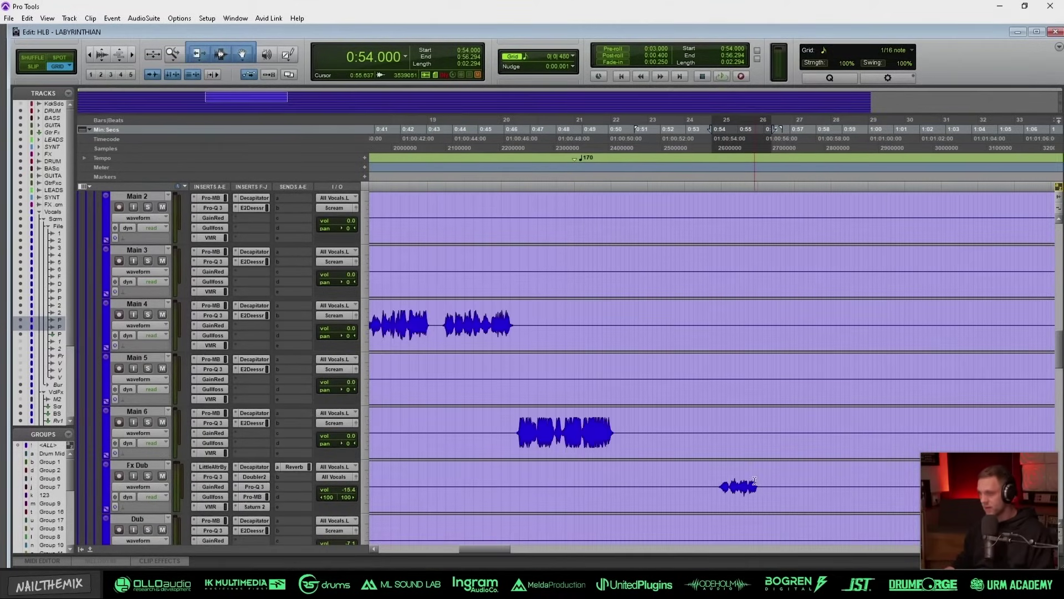
pyautogui.scroll(-8, 754, 480)
pyautogui.scroll(-8, 686, 413)
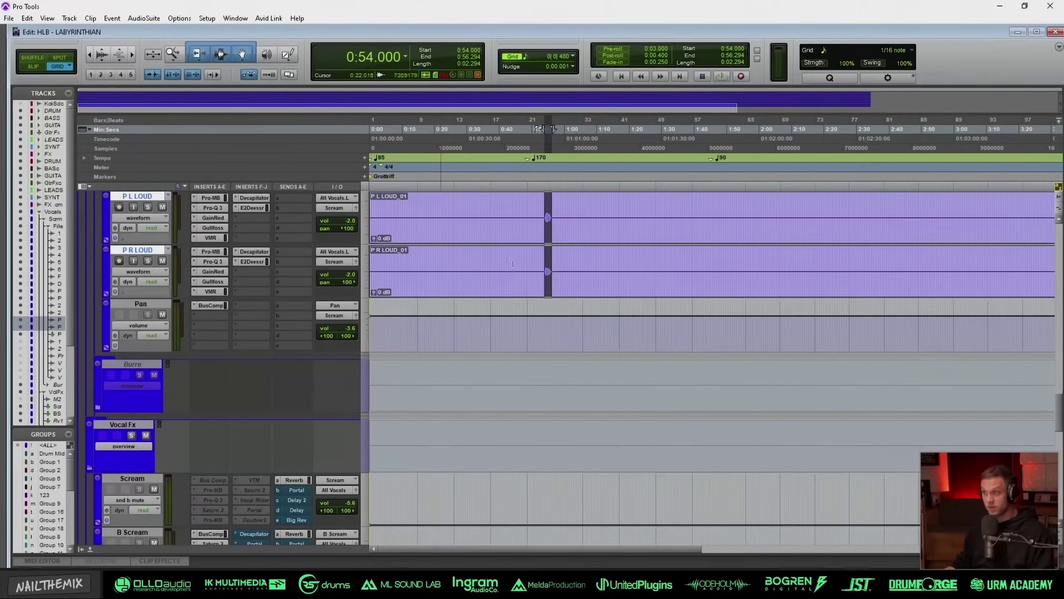
# Step: Place the cursor at 3:46.176 on P L LOUD, then collapse and reopen the Fille folder
pyautogui.click(737, 362)
pyautogui.press('t')
pyautogui.scroll(5, 273, 404)
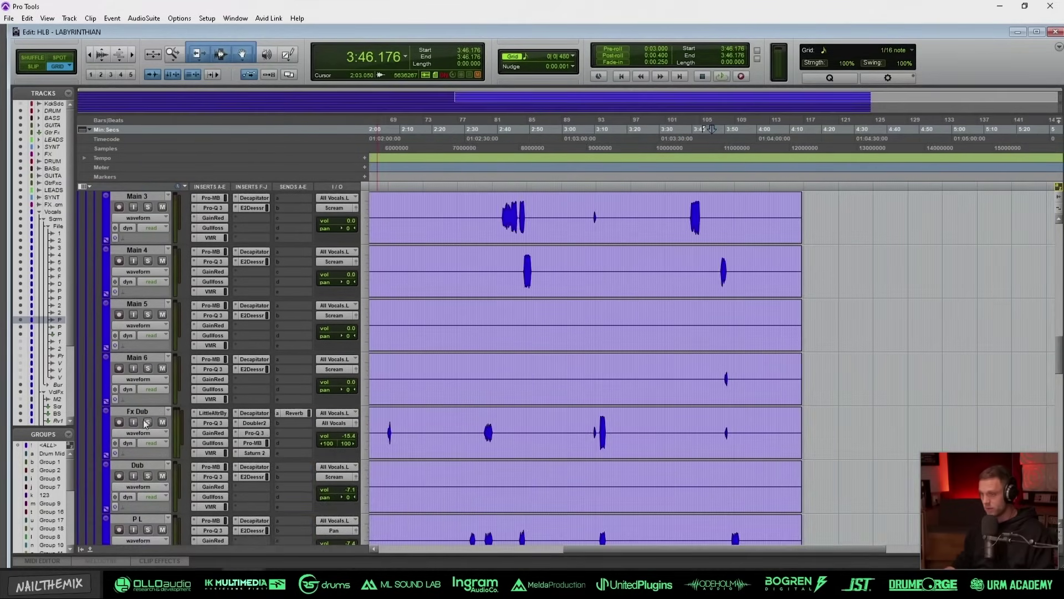
pyautogui.click(100, 300)
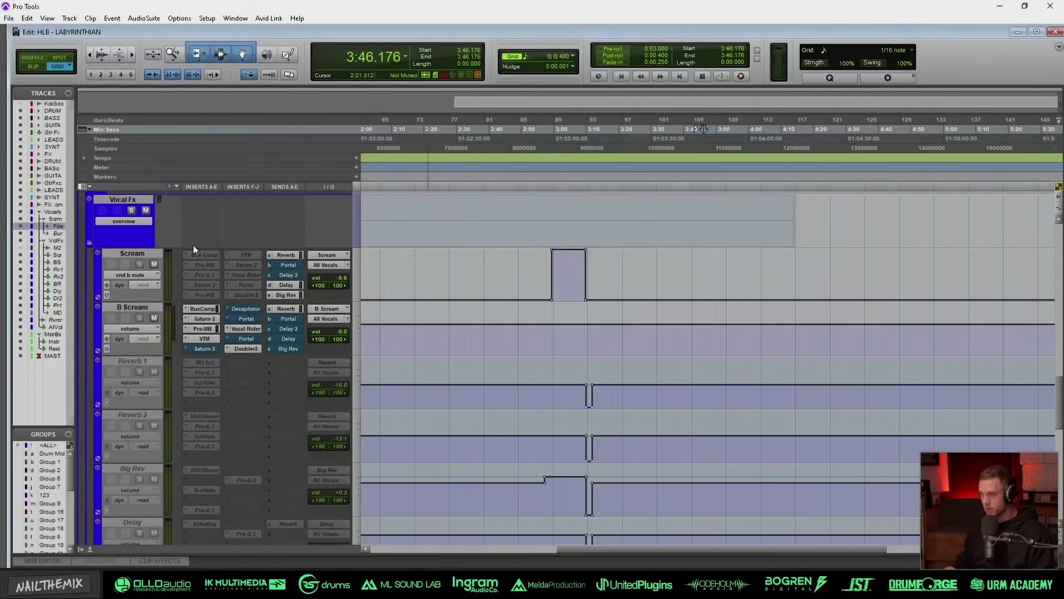
pyautogui.scroll(3, 104, 328)
pyautogui.click(98, 299)
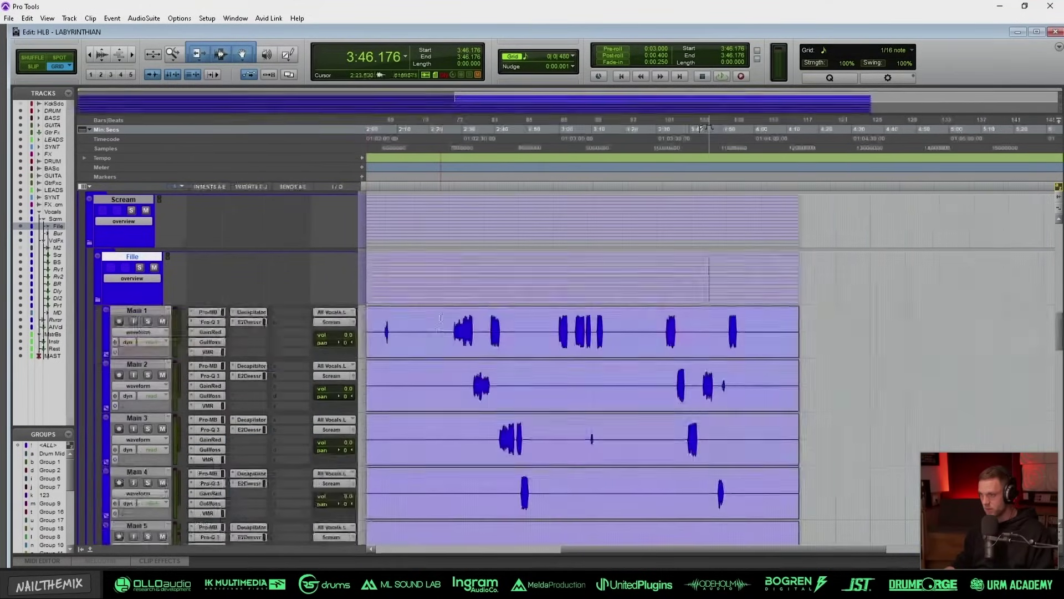
# Step: Select the scream passage from 2:27.509 to 2:33.509 and zoom in on it
pyautogui.click(461, 327)
pyautogui.press('t')
pyautogui.press('t')
pyautogui.press('t')
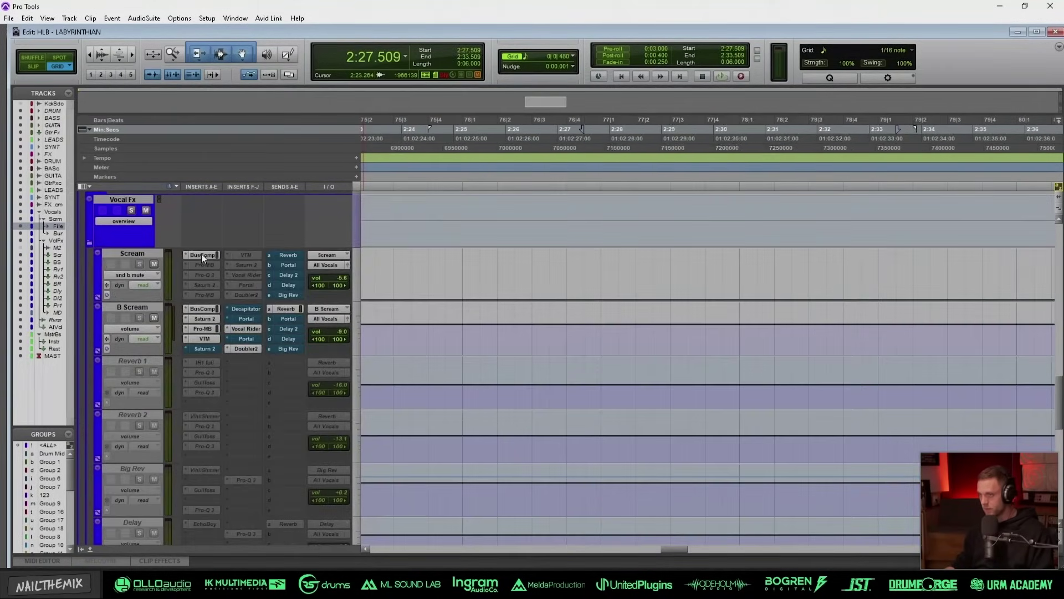
# Step: Open the Scream bus's SSL Stereo Bus Compressor, check the Vocals folder during playback, and keep the plugin window from being replaced
pyautogui.click(205, 254)
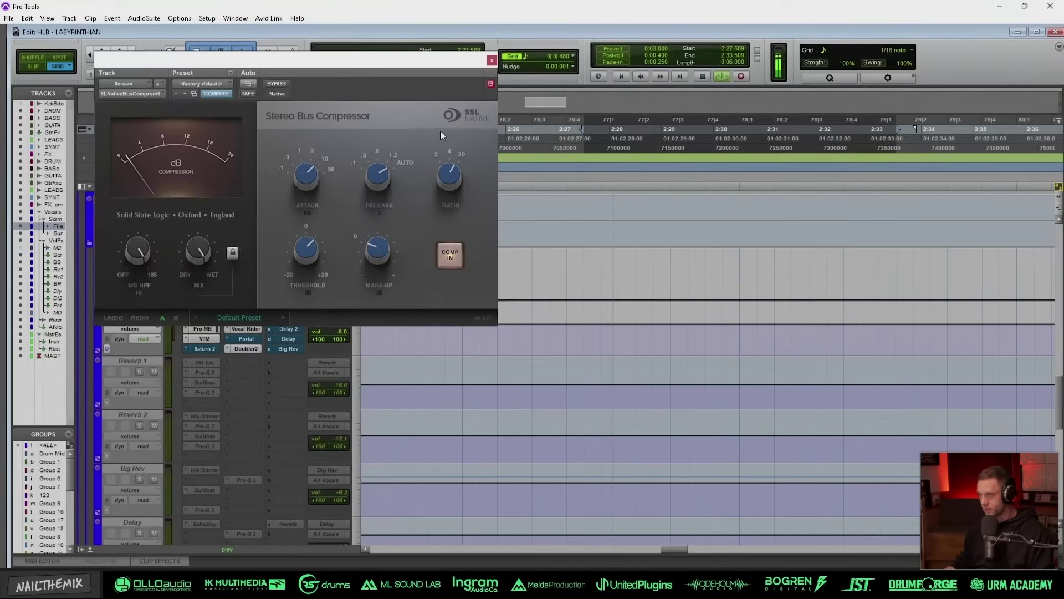
pyautogui.scroll(10, 320, 467)
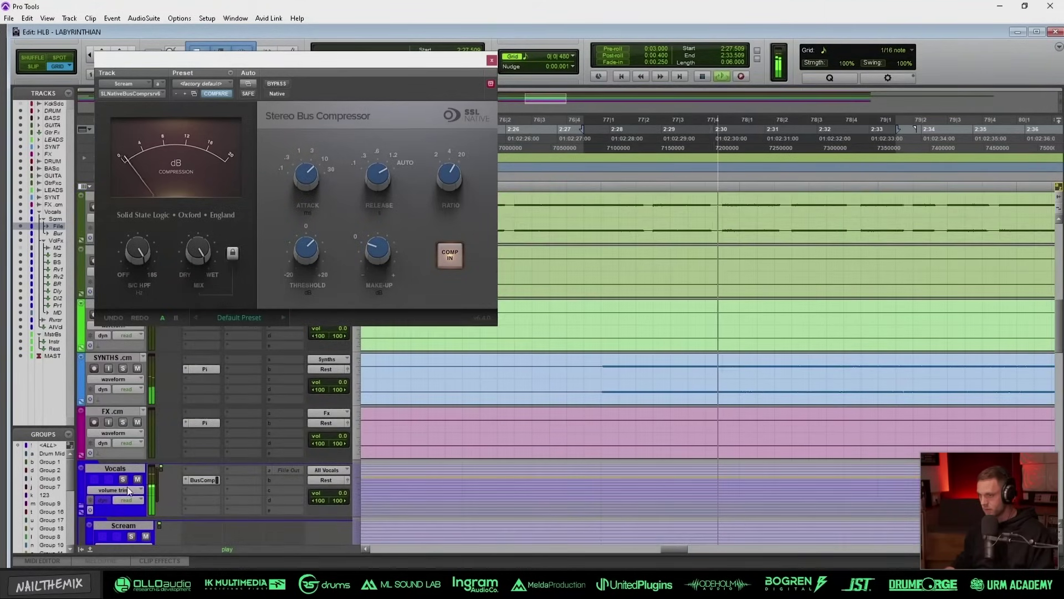
pyautogui.scroll(-6, 311, 456)
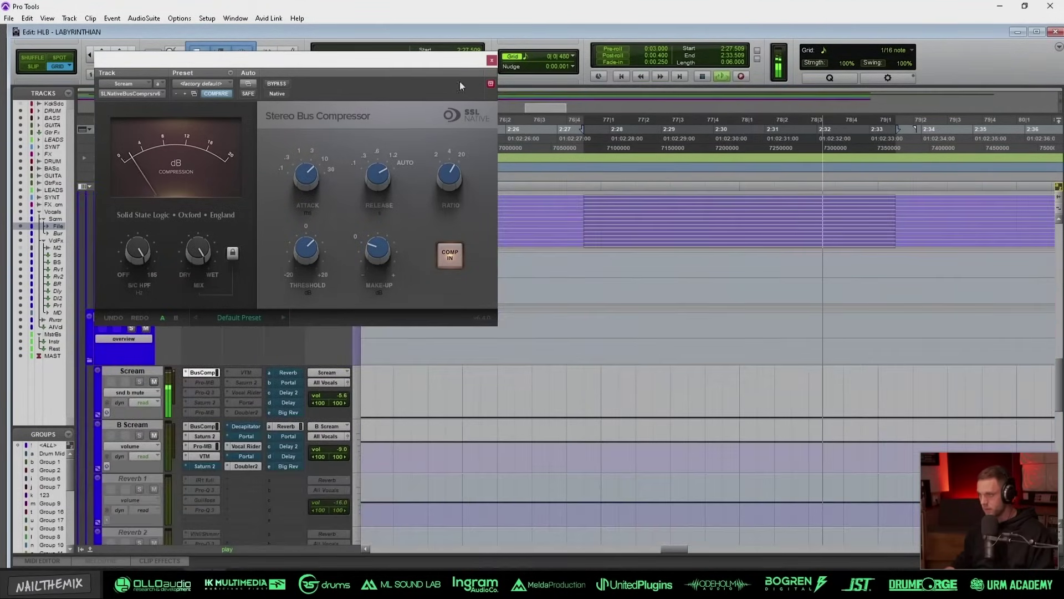
pyautogui.click(491, 83)
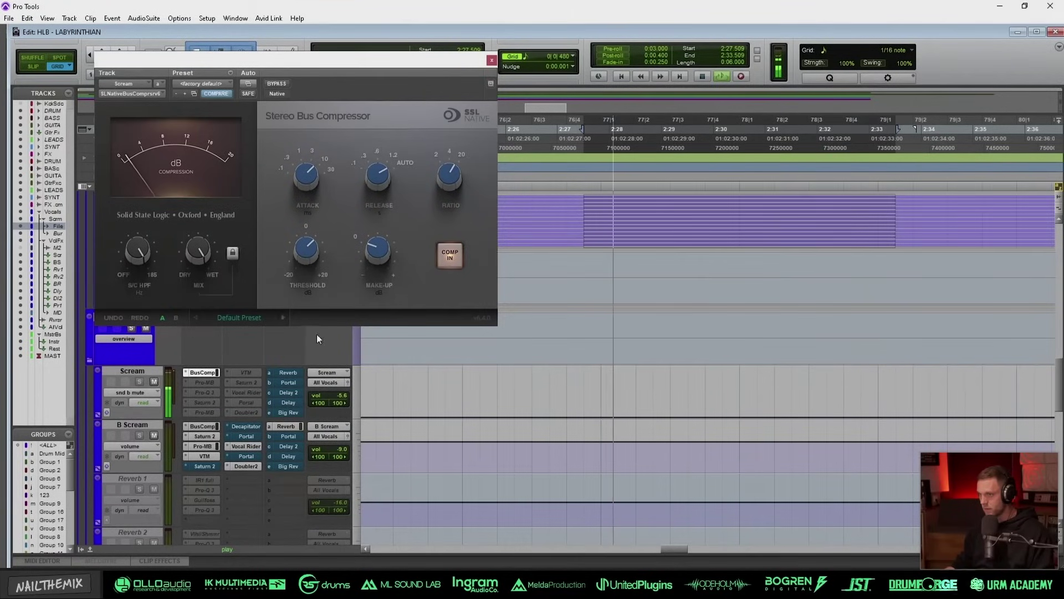
# Step: Open Pro-MB on the Scream bus, select its low band and play the passage to examine the compression and side-chain range
pyautogui.click(208, 384)
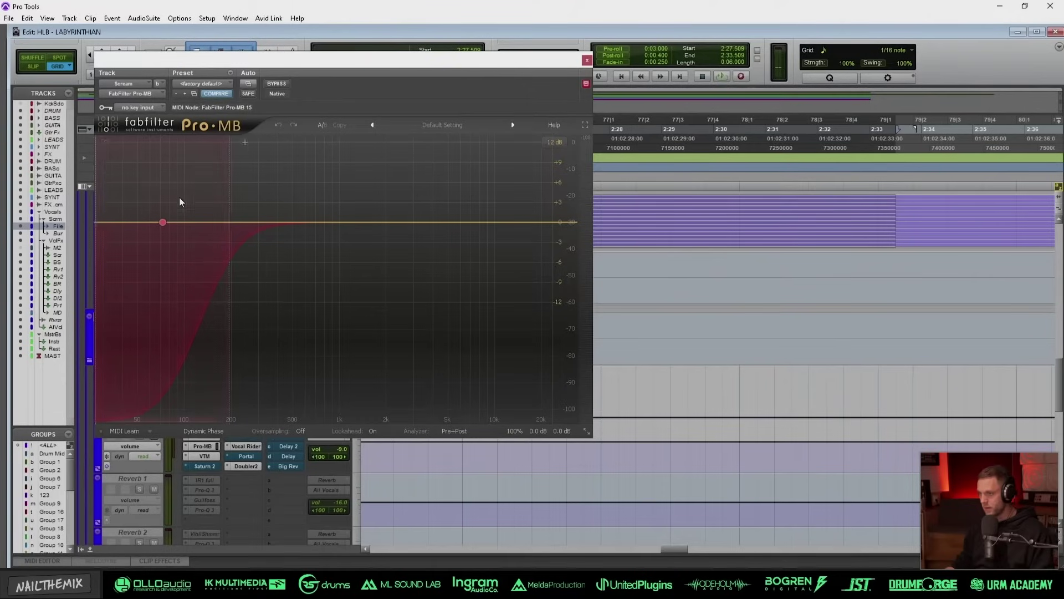
pyautogui.click(163, 222)
pyautogui.press('space')
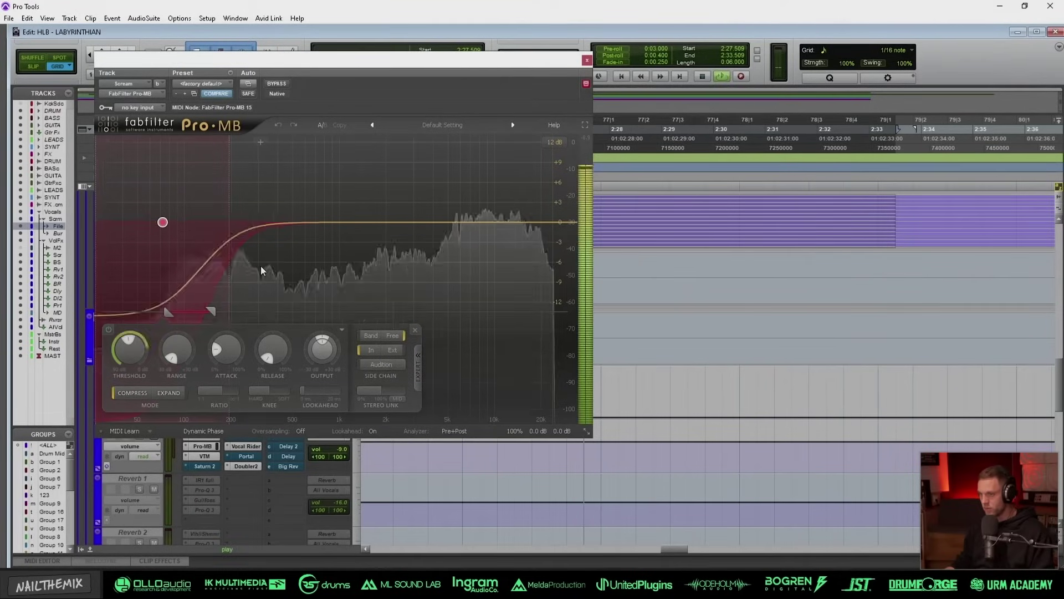
pyautogui.press('space')
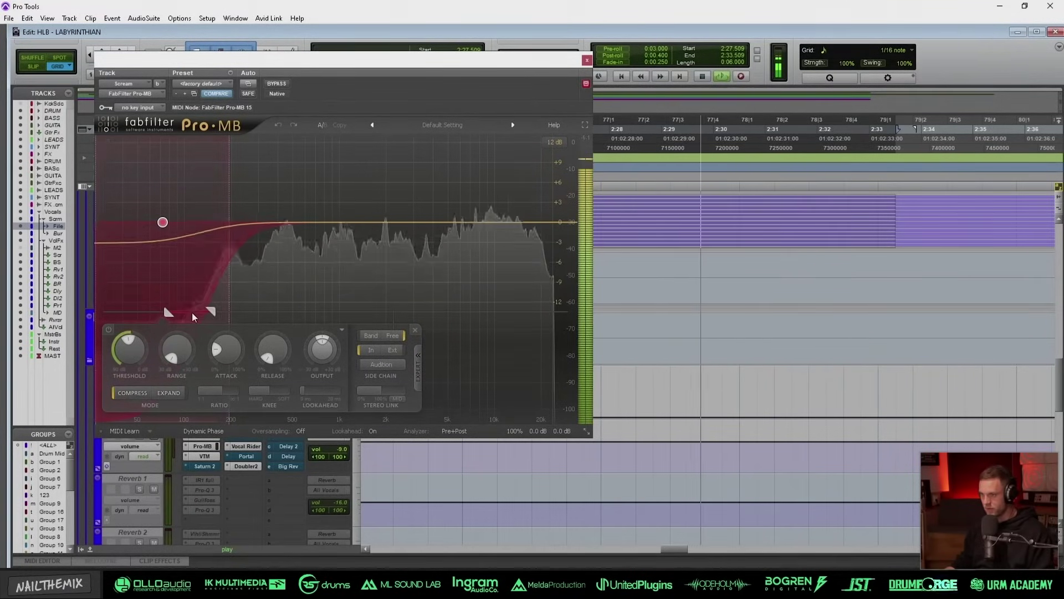
pyautogui.moveTo(186, 310)
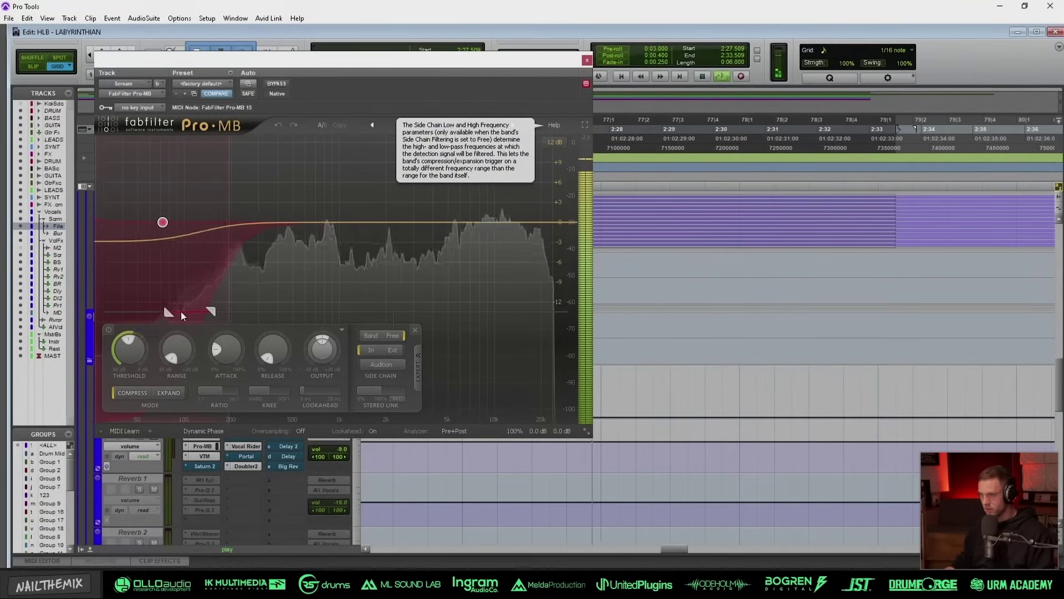
# Step: Open Pro-Q 3 on the Scream bus, select its low-mid cut and play the passage to examine the EQ curve
pyautogui.press('space')
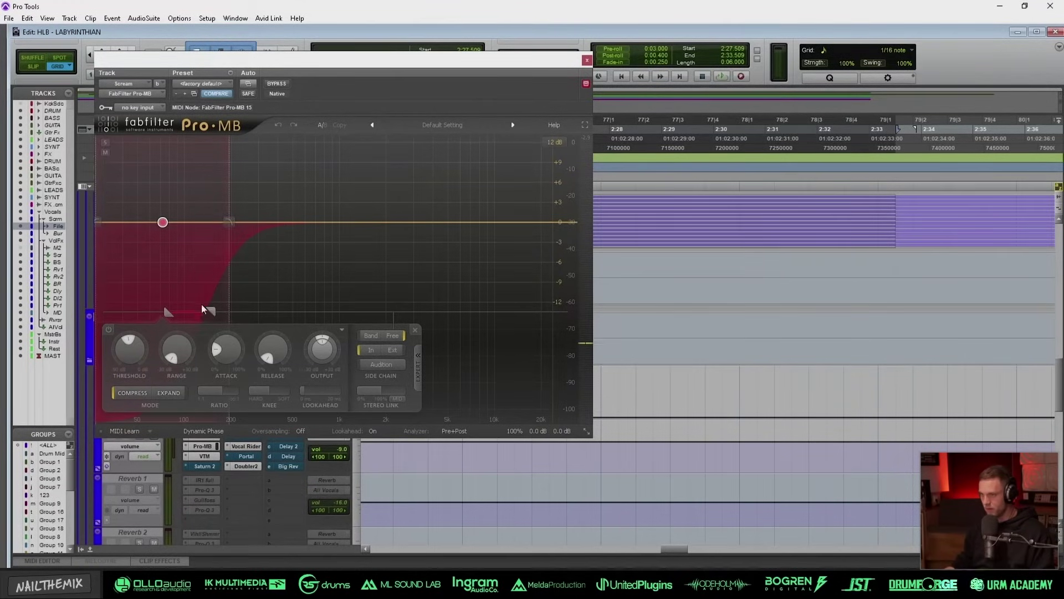
pyautogui.click(203, 393)
pyautogui.press('space')
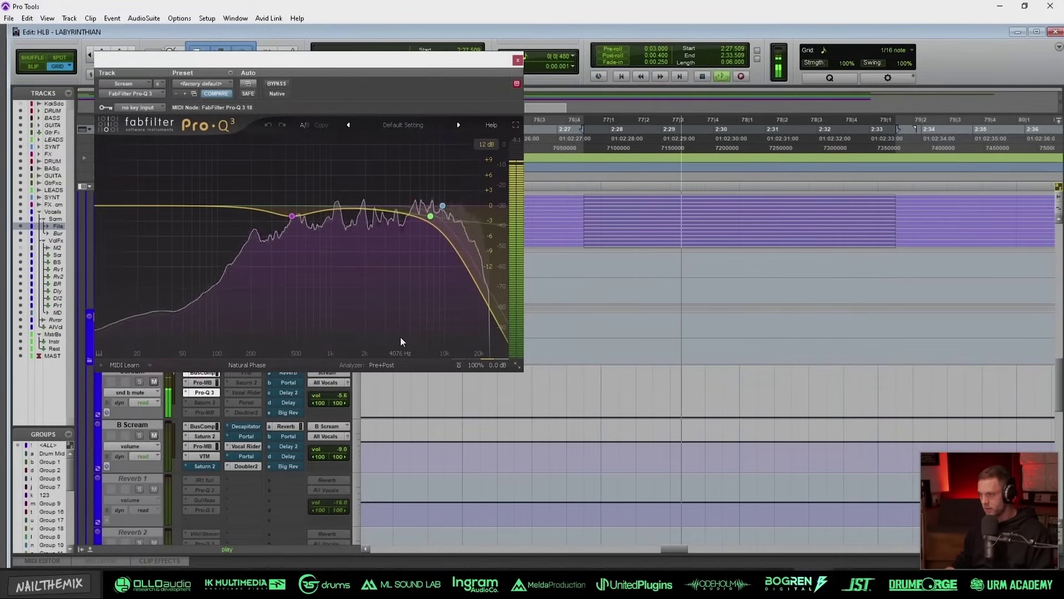
pyautogui.click(292, 216)
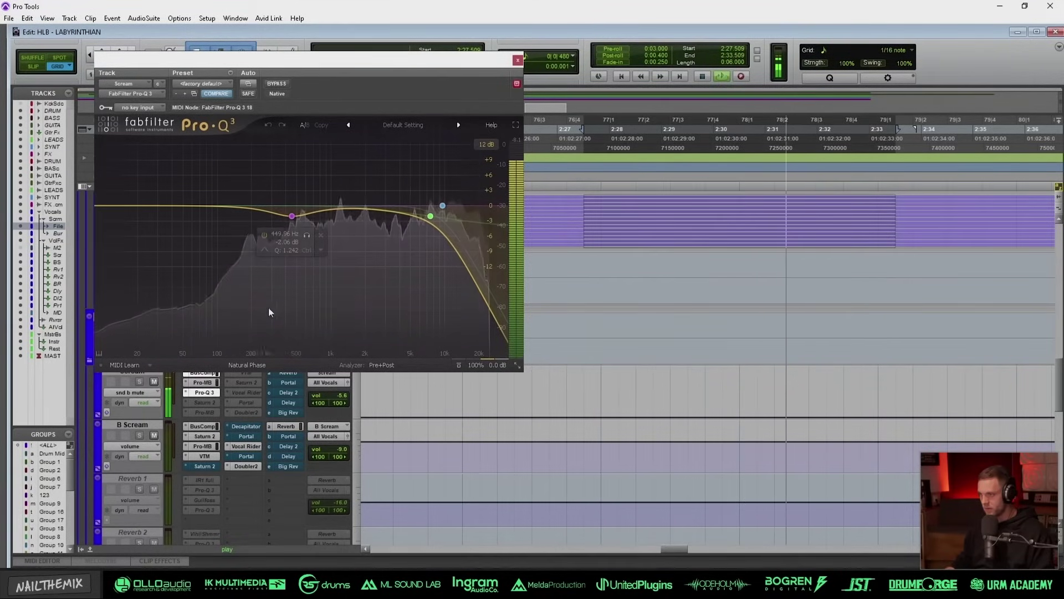
pyautogui.press('space')
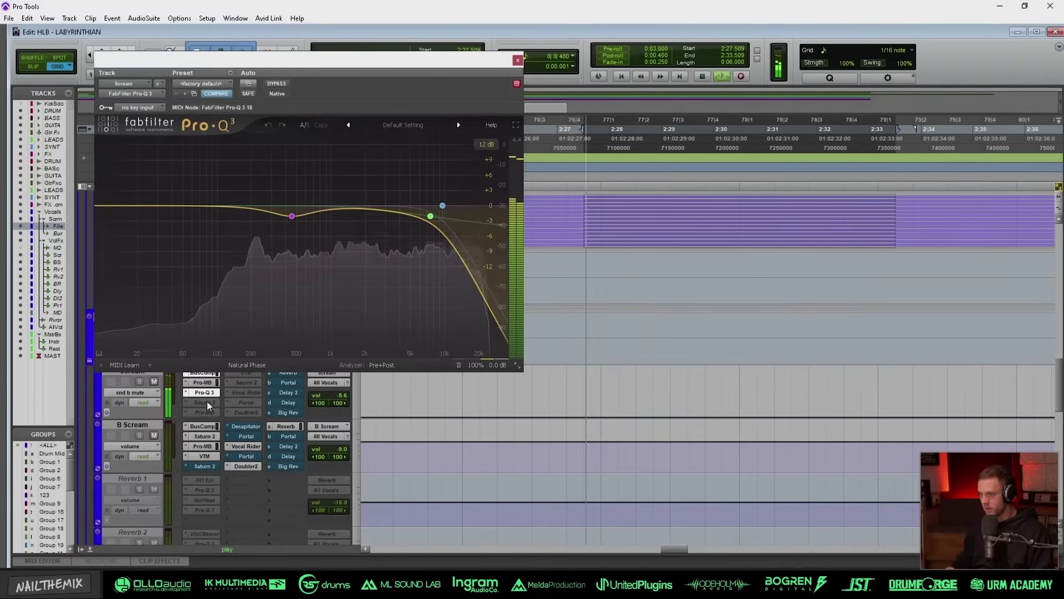
# Step: Activate the first Saturn 2 and the second Pro-MB on the Scream bus, and examine Pro-MB's middle band during playback
pyautogui.click(204, 402)
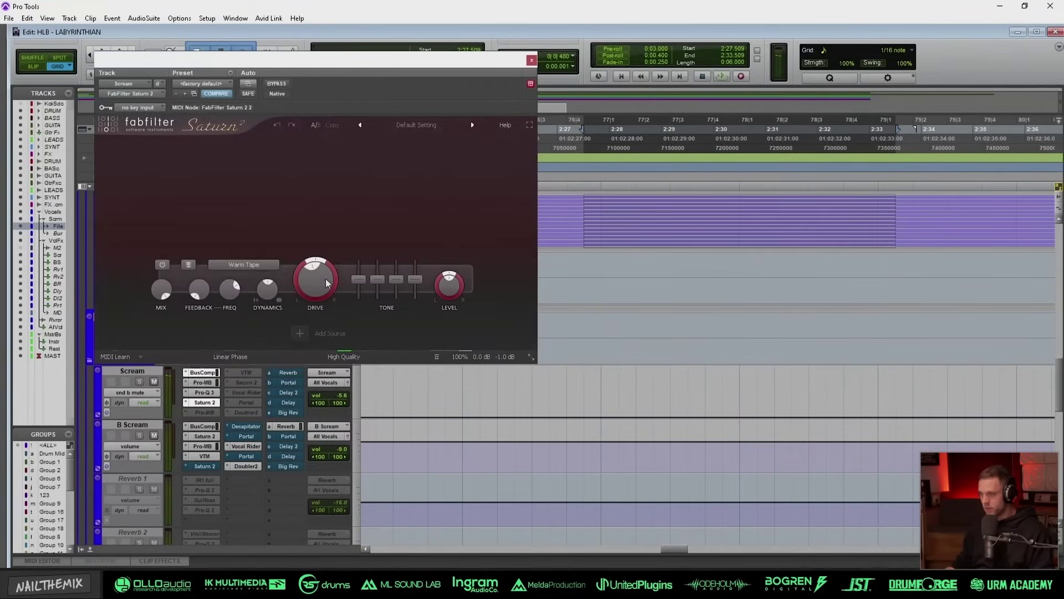
pyautogui.press('space')
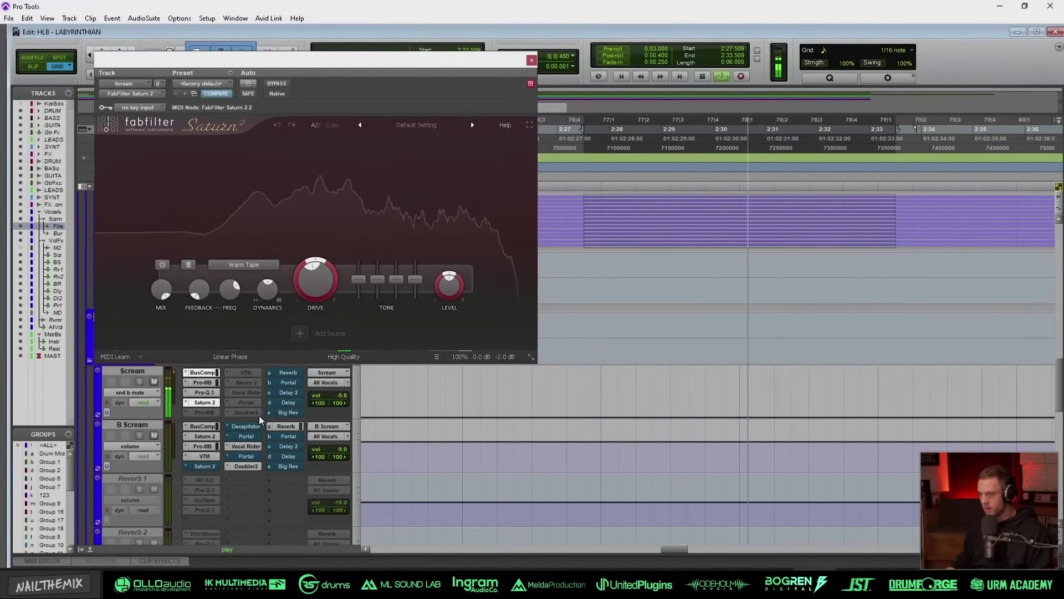
pyautogui.click(203, 413)
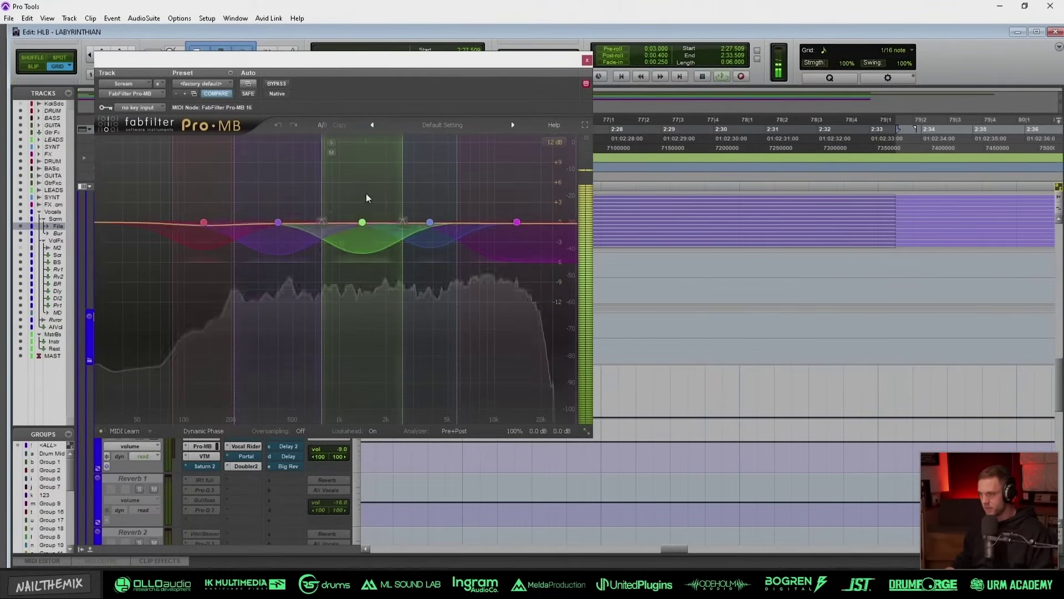
pyautogui.click(366, 193)
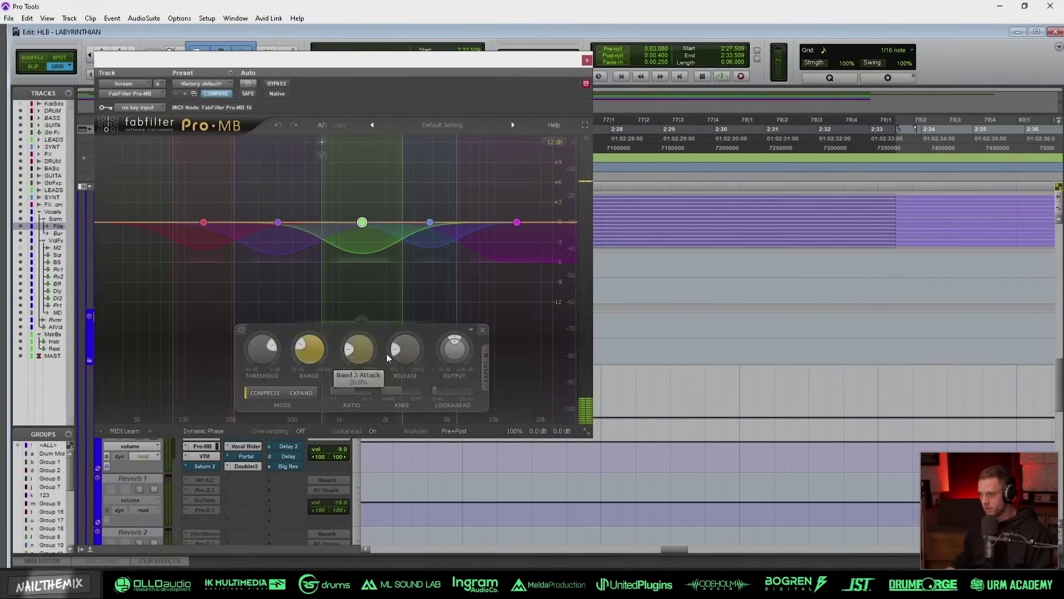
pyautogui.press('space')
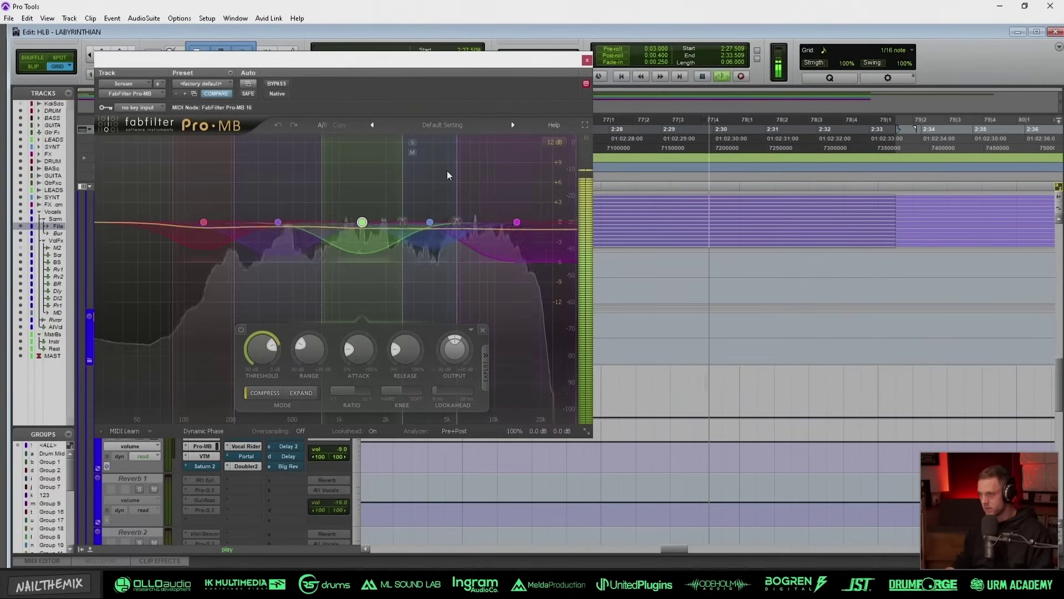
# Step: Activate Virtual Tape Machines and the second Saturn 2 on the Scream bus, replacing the Pro-MB window, and restart playback
pyautogui.click(586, 60)
pyautogui.click(246, 372)
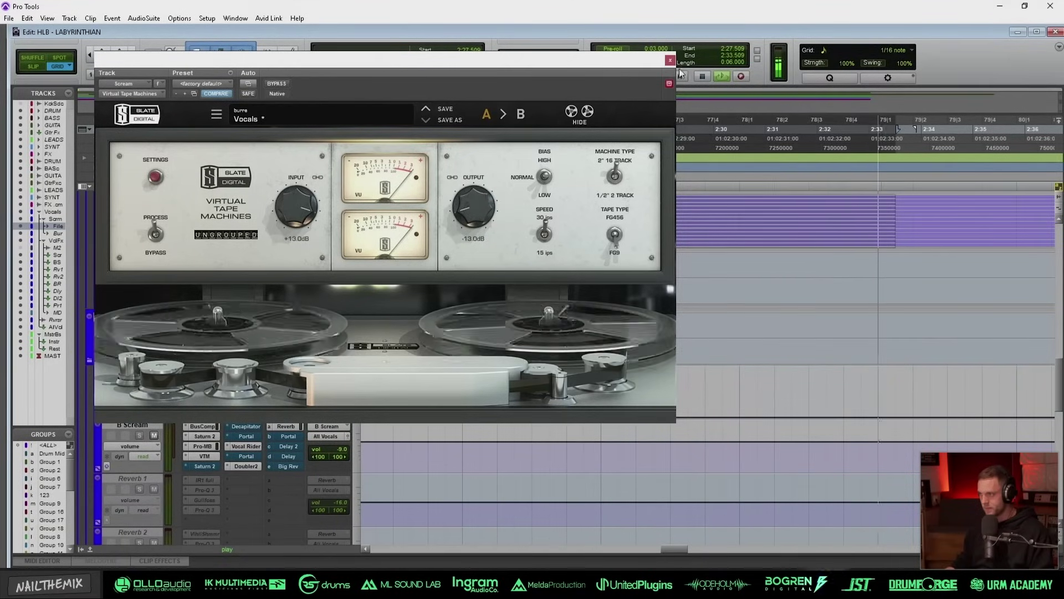
pyautogui.click(242, 382)
pyautogui.keyDown('ctrl'); pyautogui.click(234, 388); pyautogui.keyUp('ctrl')
pyautogui.press('space')
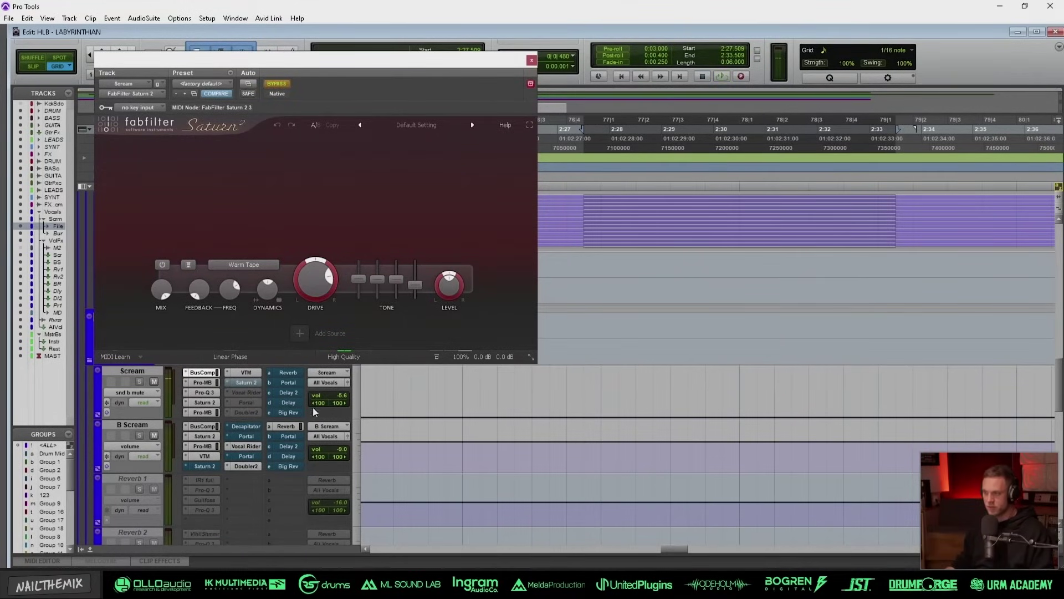
# Step: Show the second Saturn 2's Master Bypass automation on the Scream track, play from 1:43.588 and close the plugin
pyautogui.click(147, 392)
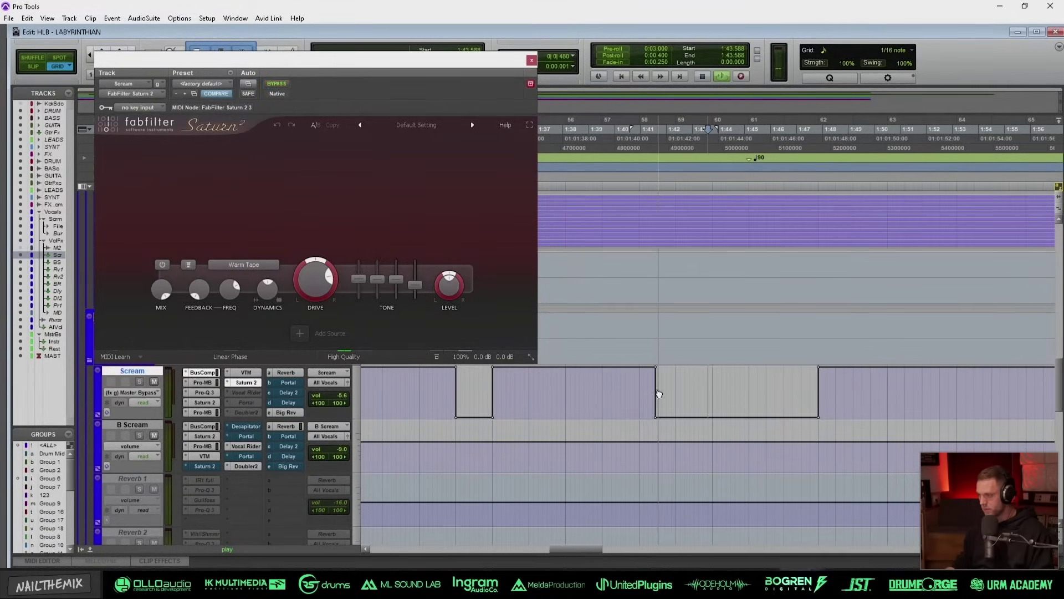
pyautogui.press('r')
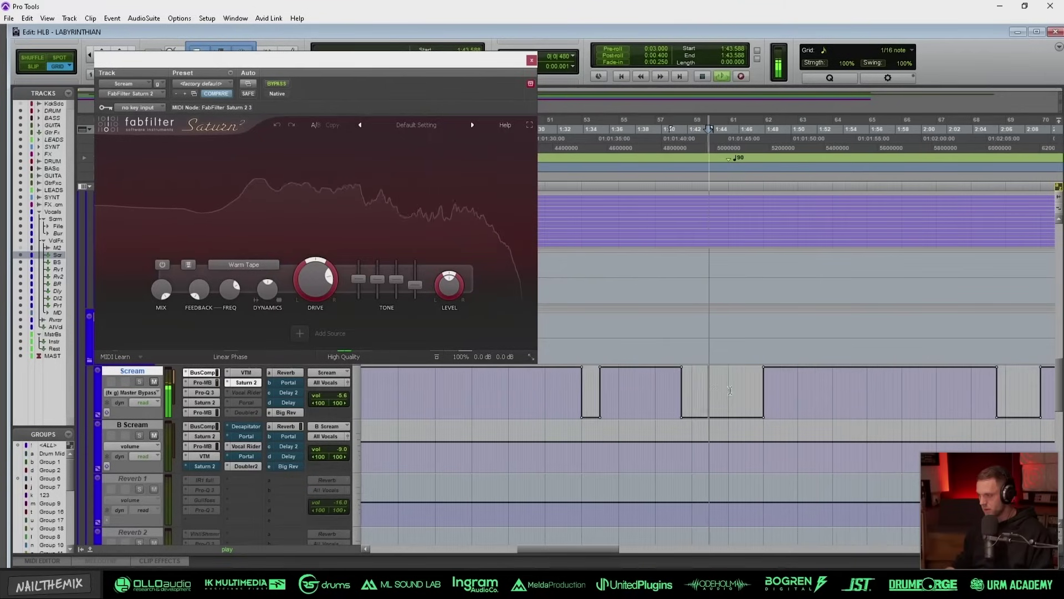
pyautogui.hotkey('ctrl', ']')
pyautogui.press('space')
pyautogui.click(531, 60)
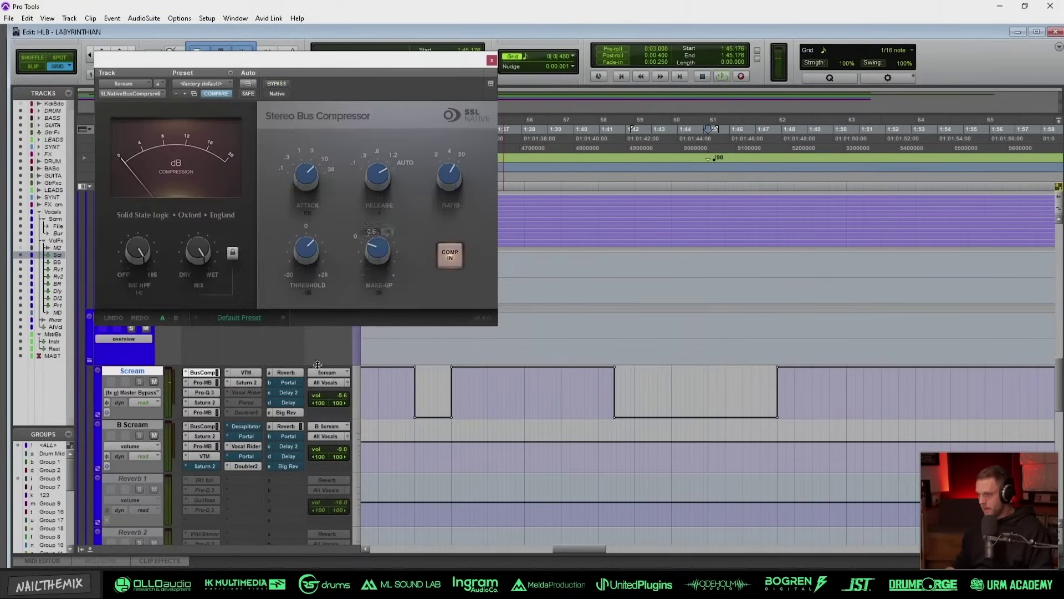
# Step: Activate Vocal Rider, Portal and Doubler2 on the Scream bus, examine Vocal Rider, and close it and the Stereo Bus Compressor
pyautogui.keyDown('ctrl'); pyautogui.keyDown('super'); pyautogui.click(252, 392); pyautogui.keyUp('super'); pyautogui.keyUp('ctrl')
pyautogui.keyDown('ctrl'); pyautogui.keyDown('super'); pyautogui.click(247, 401); pyautogui.keyUp('super'); pyautogui.keyUp('ctrl')
pyautogui.keyDown('ctrl'); pyautogui.keyDown('super'); pyautogui.click(243, 411); pyautogui.keyUp('super'); pyautogui.keyUp('ctrl')
pyautogui.click(243, 393)
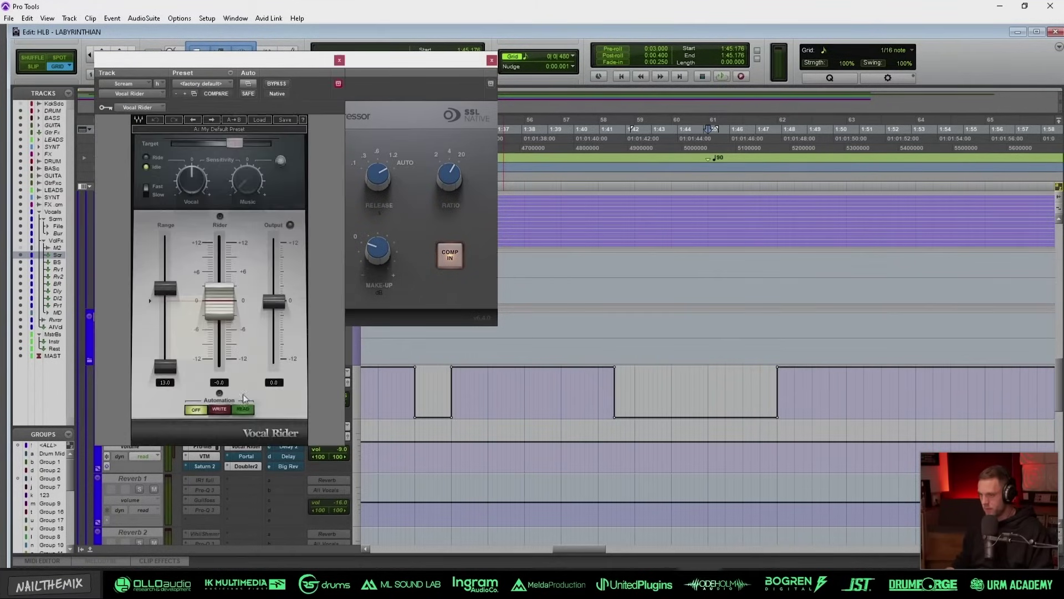
pyautogui.click(491, 60)
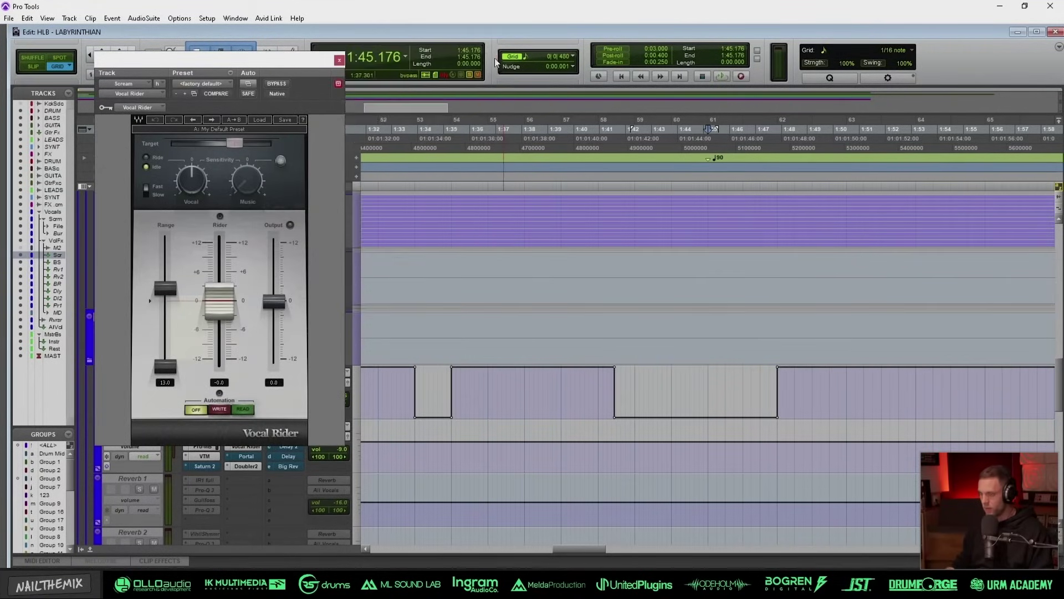
pyautogui.hotkey('ctrl', '[')
pyautogui.hotkey('ctrl', '[')
pyautogui.hotkey('ctrl', '[')
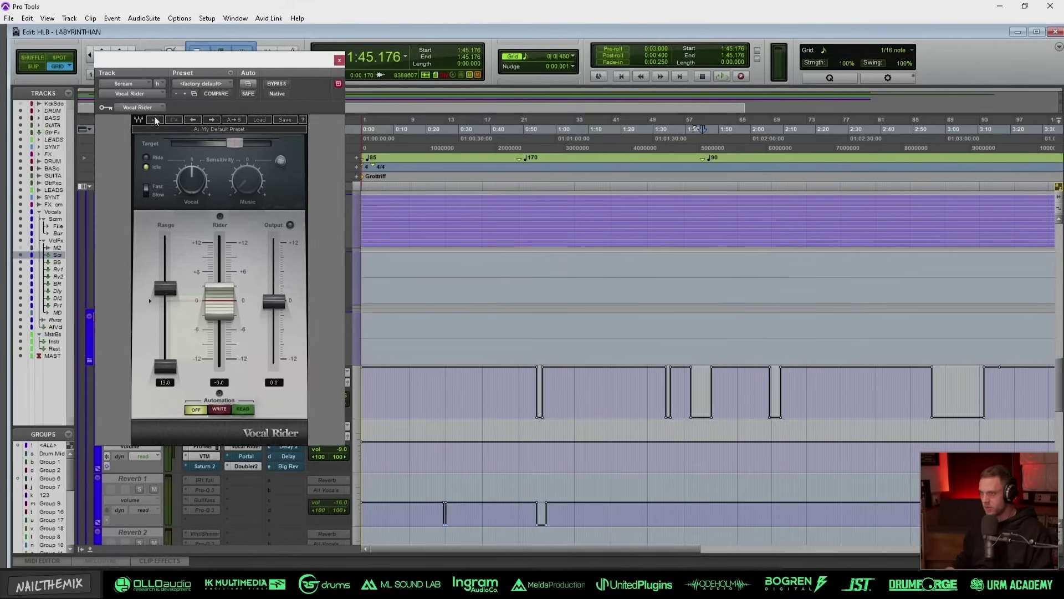
pyautogui.click(340, 60)
pyautogui.scroll(8, 233, 417)
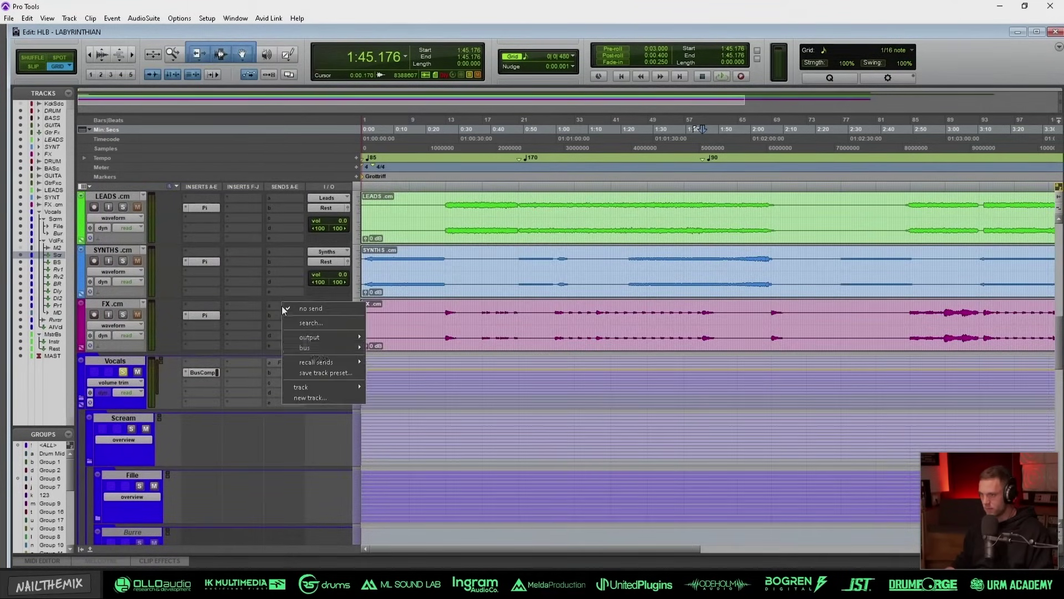
pyautogui.click(282, 306)
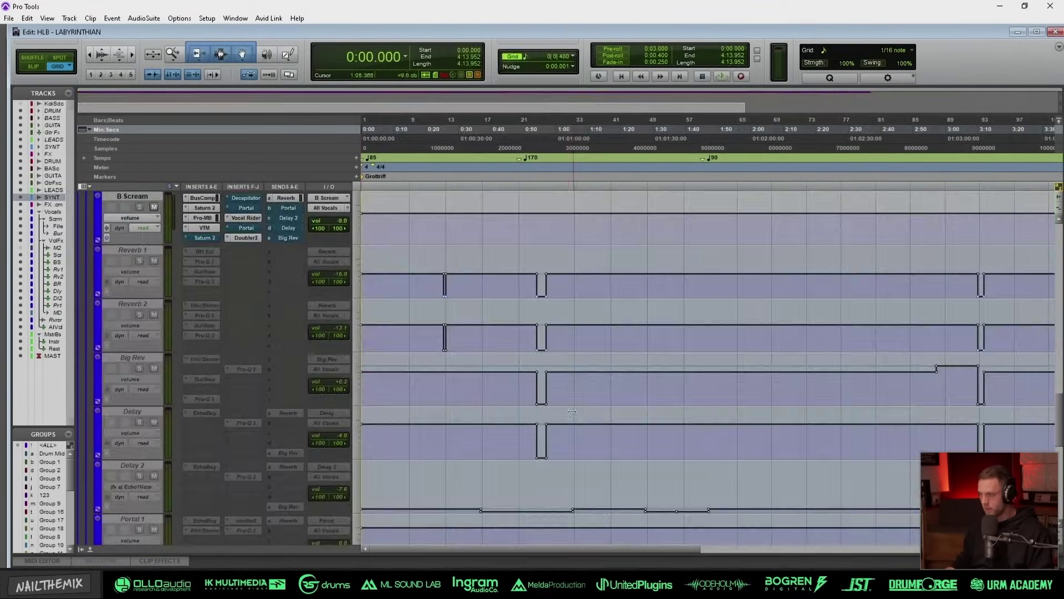
pyautogui.scroll(10, 589, 306)
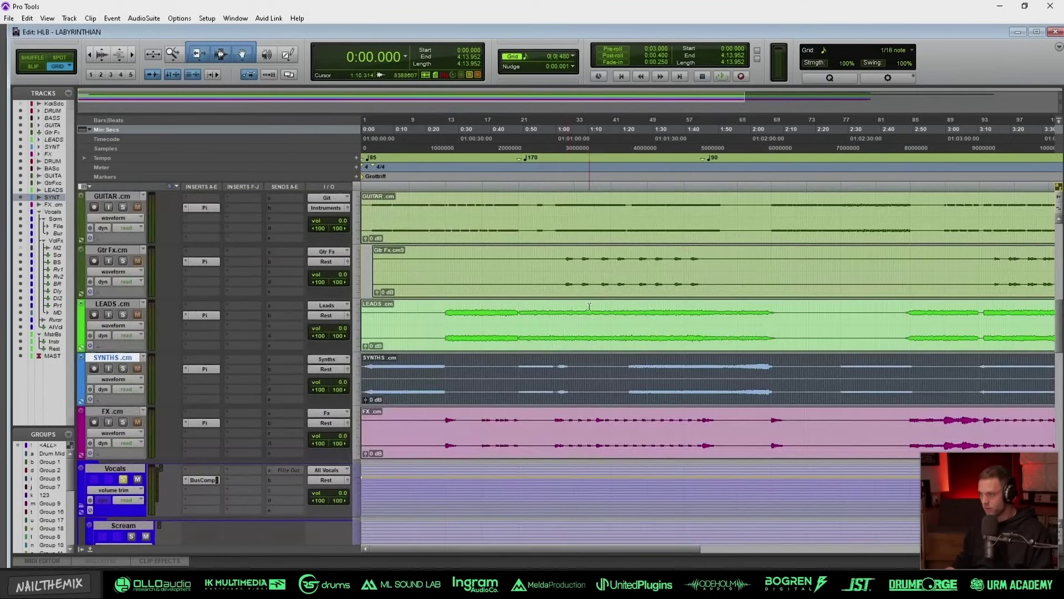
pyautogui.click(589, 306)
pyautogui.scroll(2, 589, 310)
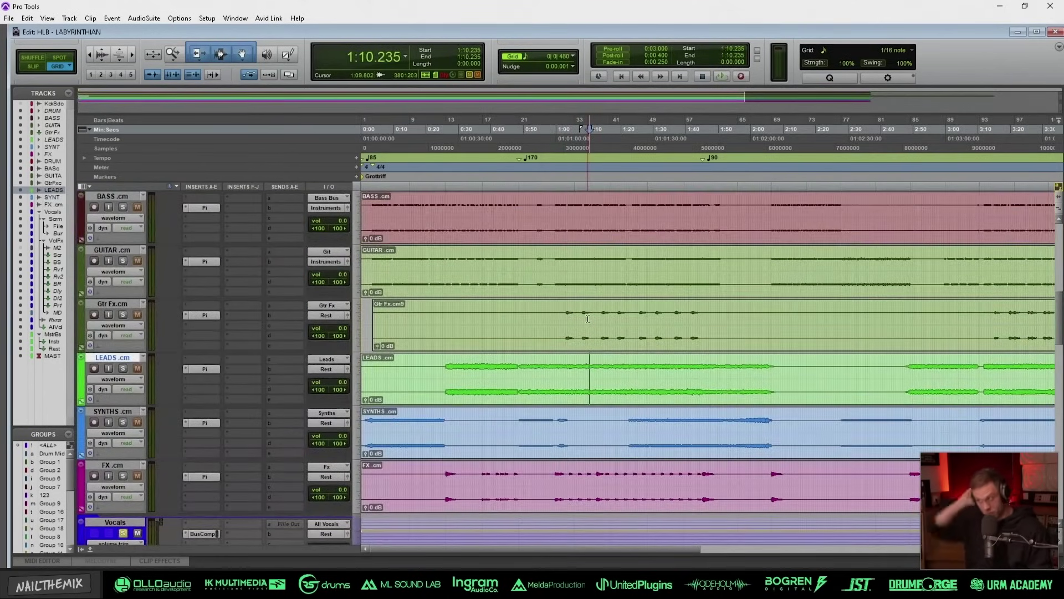
pyautogui.scroll(-10, 588, 319)
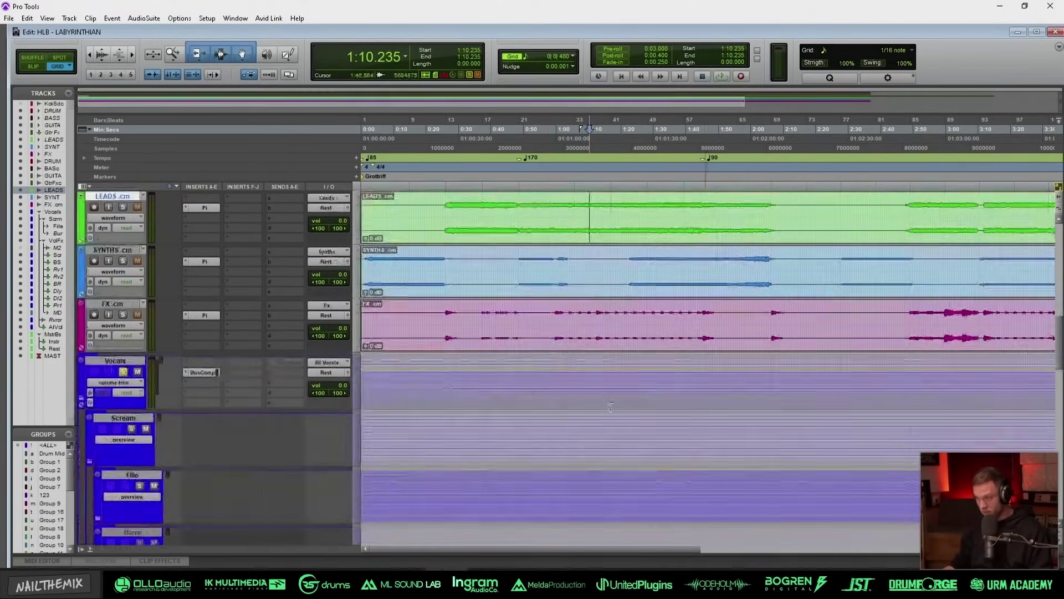
pyautogui.scroll(-3, 283, 237)
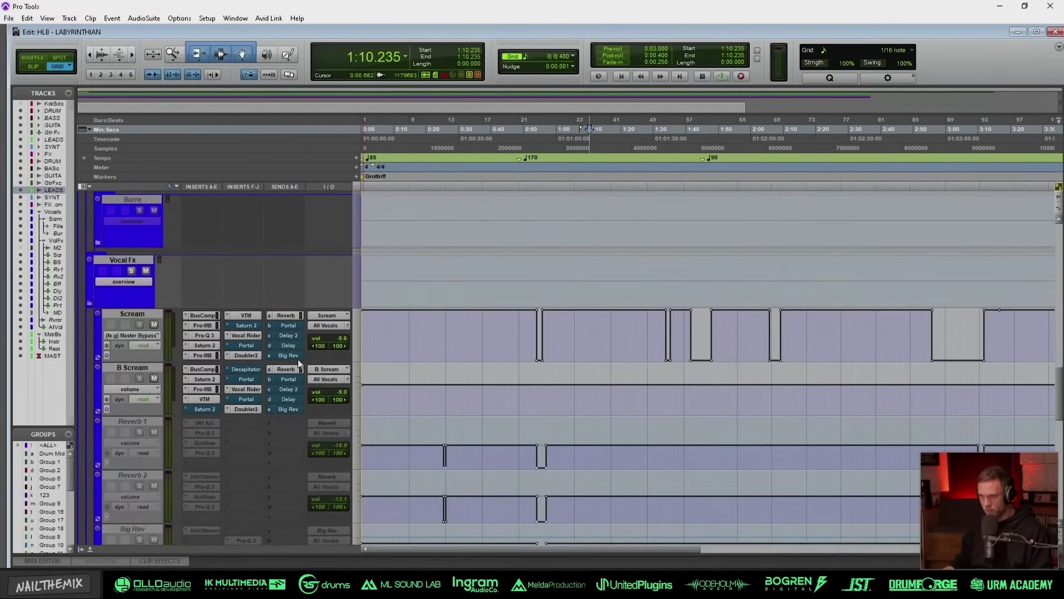
# Step: Show Portal's Master Bypass automation on the Scream track, select 2:57.843 to 2:58.509 on B Scream, and open Portal clear of the automation
pyautogui.click(619, 402)
pyautogui.press('r')
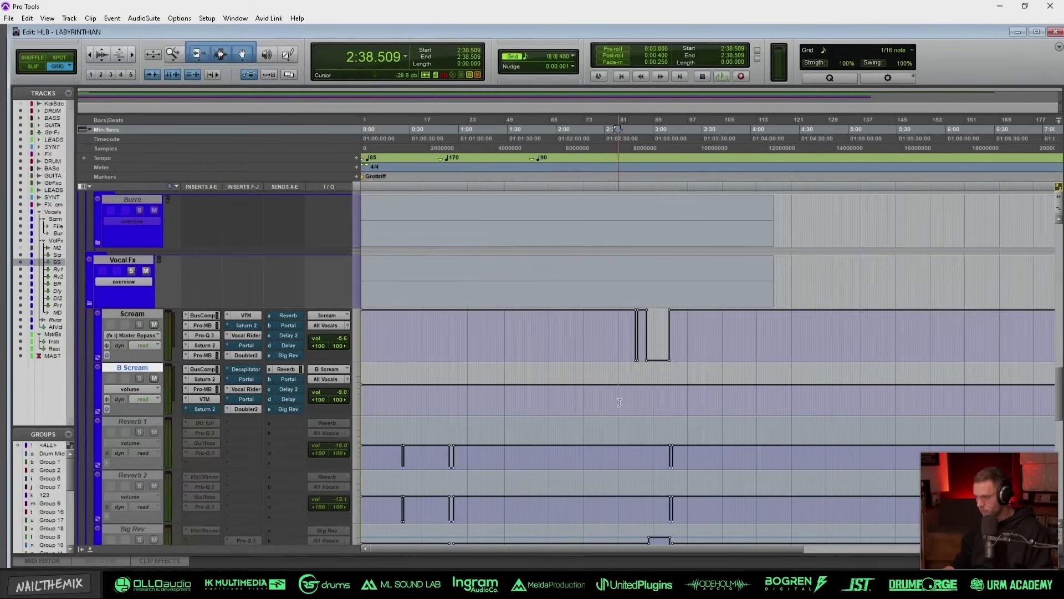
pyautogui.moveTo(650, 394); pyautogui.dragTo(652, 394)
pyautogui.press('t')
pyautogui.press('t')
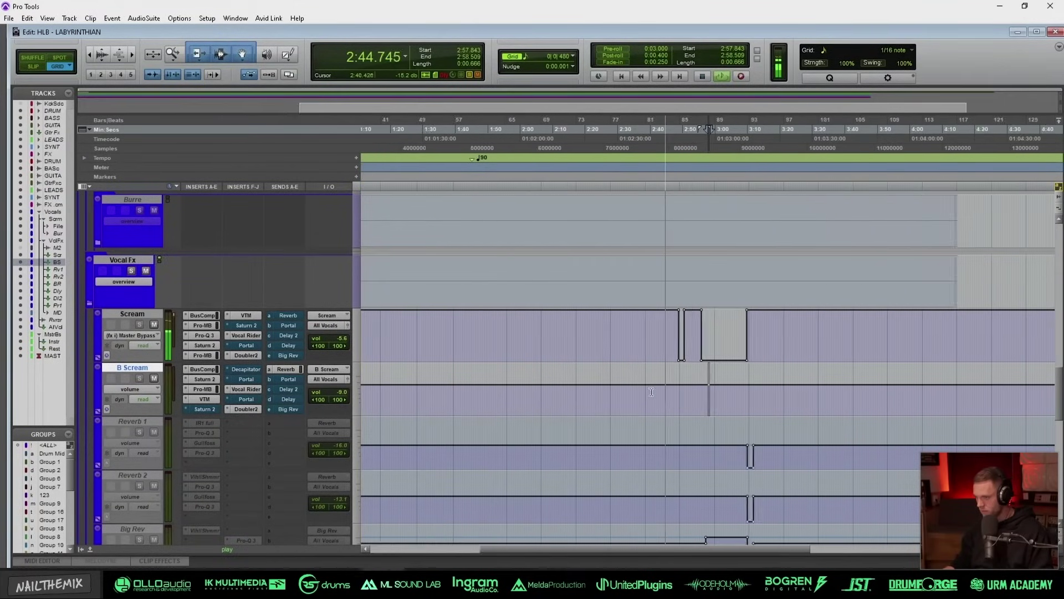
pyautogui.click(254, 344)
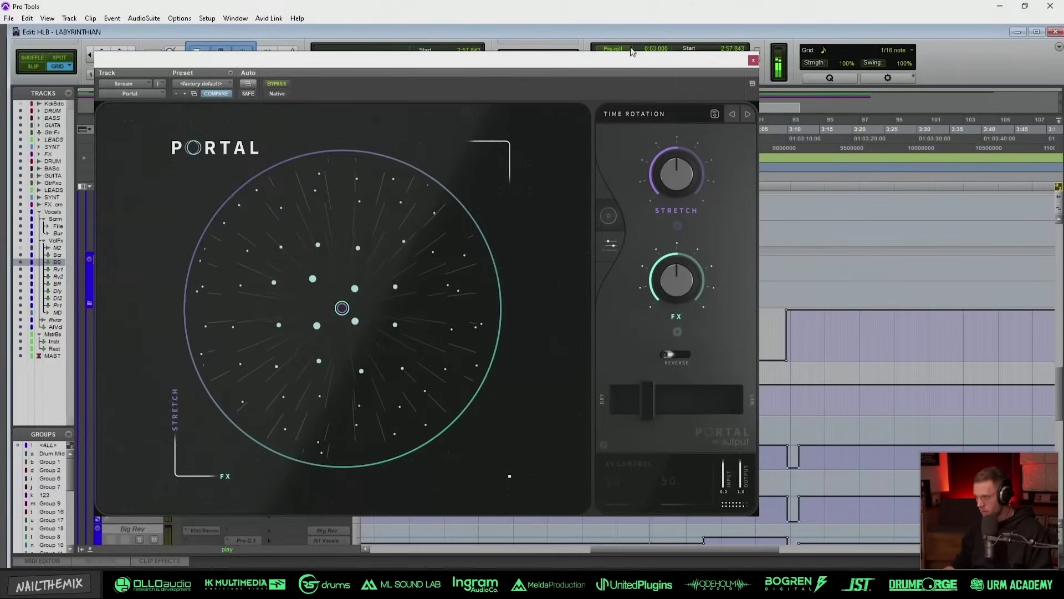
pyautogui.moveTo(604, 63); pyautogui.dragTo(429, 26)
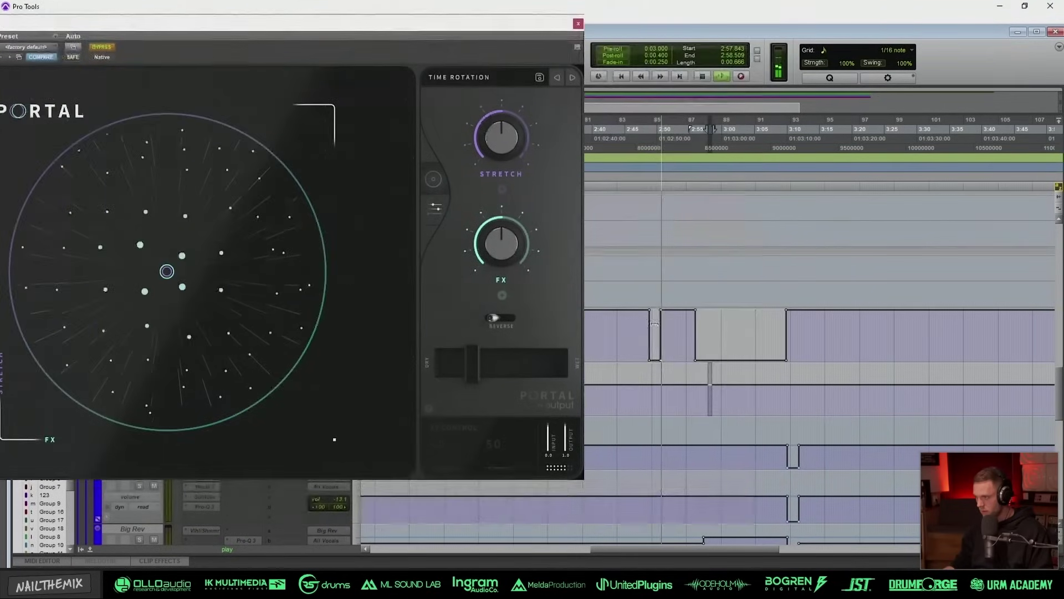
# Step: Select the passage from 2:59.843 to 3:02.509 on the B Scream track and play it through Portal
pyautogui.click(697, 399)
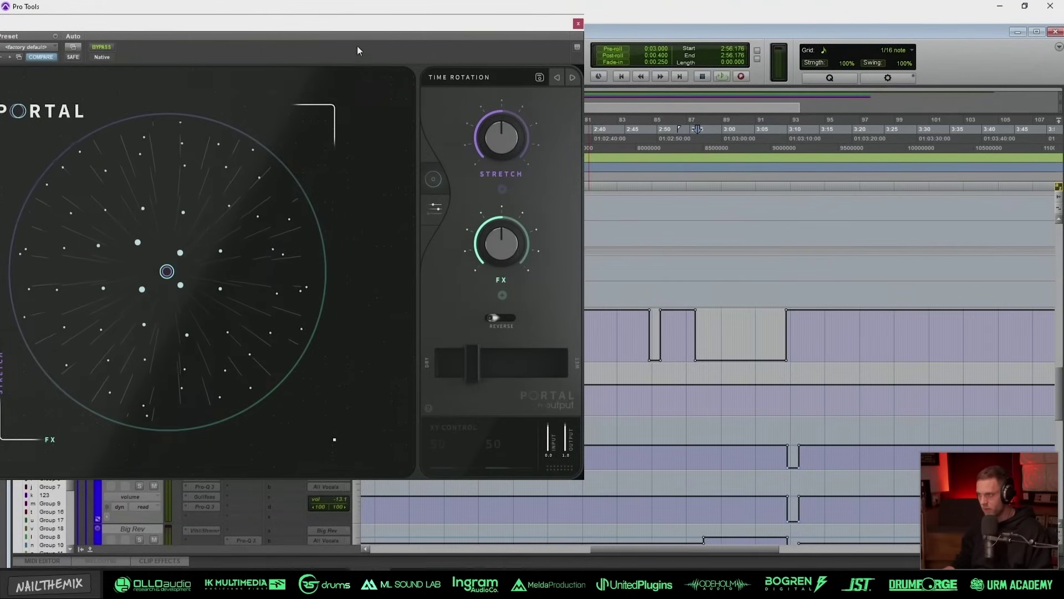
pyautogui.click(723, 394)
pyautogui.press('t')
pyautogui.press('space')
pyautogui.moveTo(717, 395); pyautogui.dragTo(774, 395)
pyautogui.press('space')
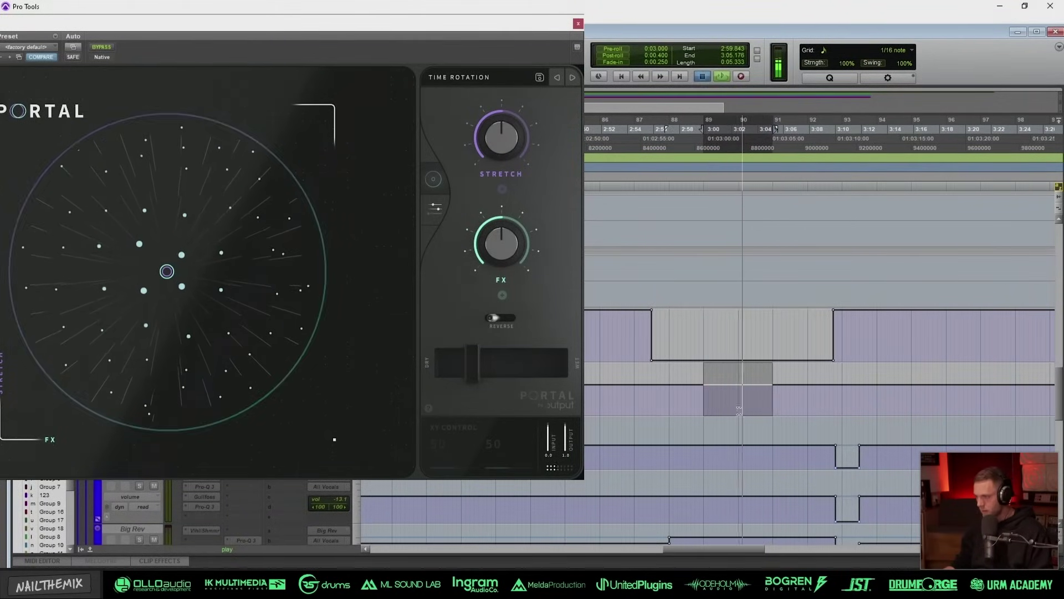
pyautogui.keyDown('shift'); pyautogui.click(739, 411); pyautogui.keyUp('shift')
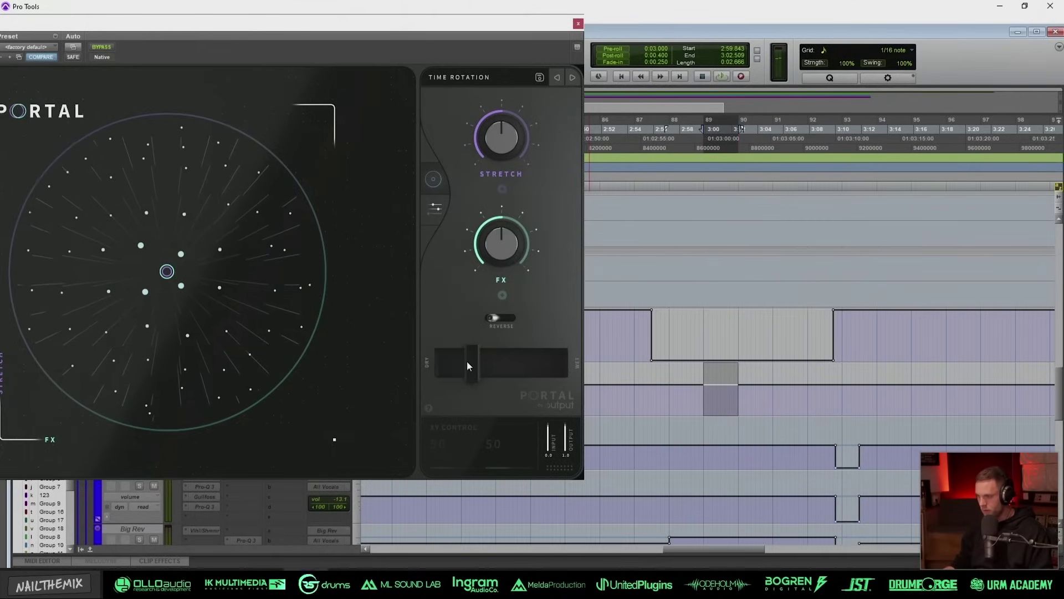
pyautogui.press('space')
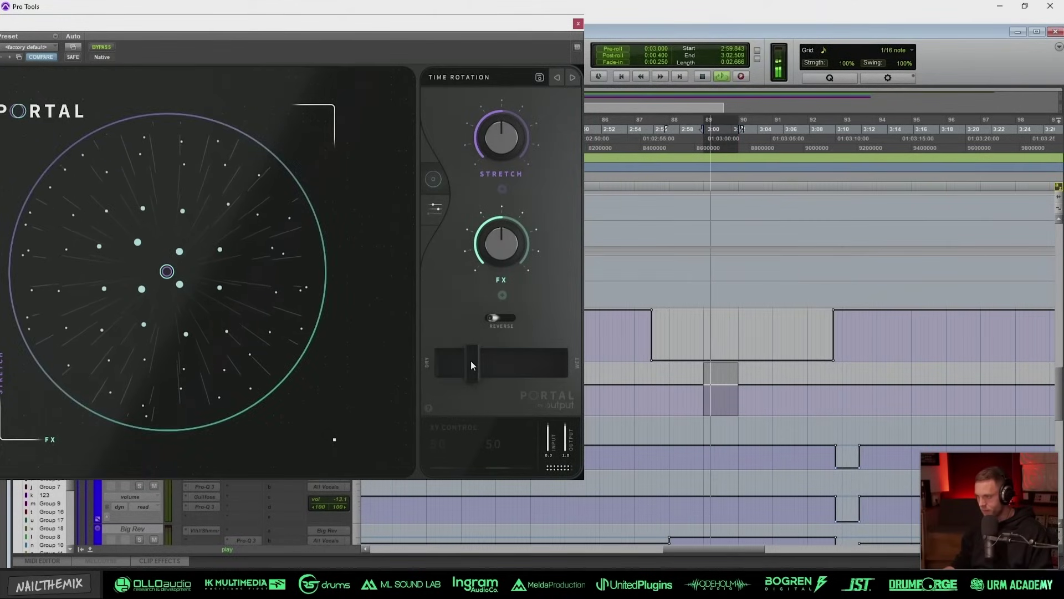
# Step: Audition Portal fully wet at 100 percent, set its dry/wet mix to 31 percent, and close the plugin
pyautogui.moveTo(470, 360); pyautogui.dragTo(580, 374)
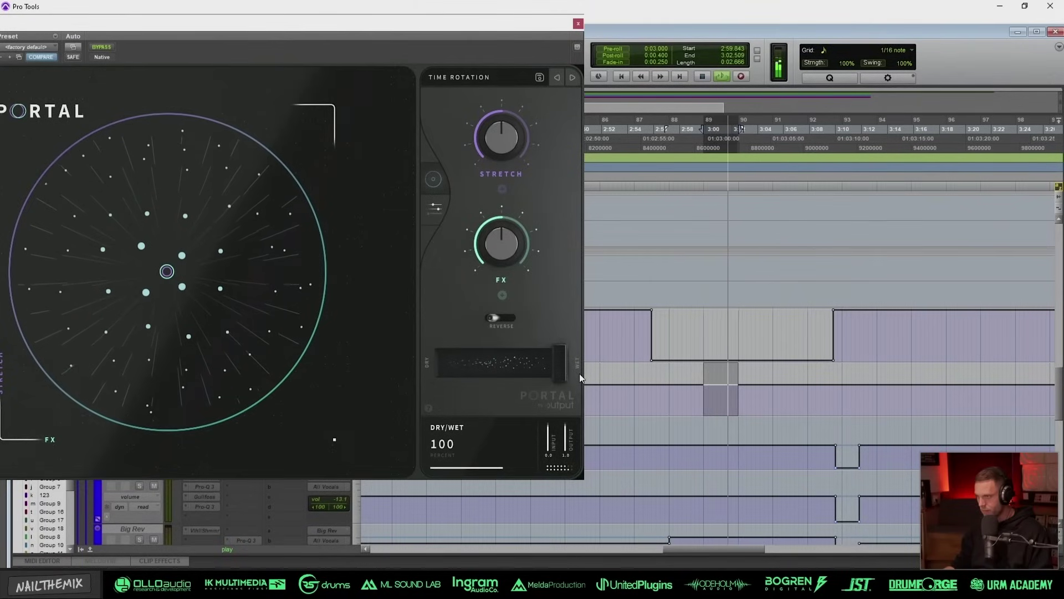
pyautogui.moveTo(580, 374); pyautogui.dragTo(479, 365)
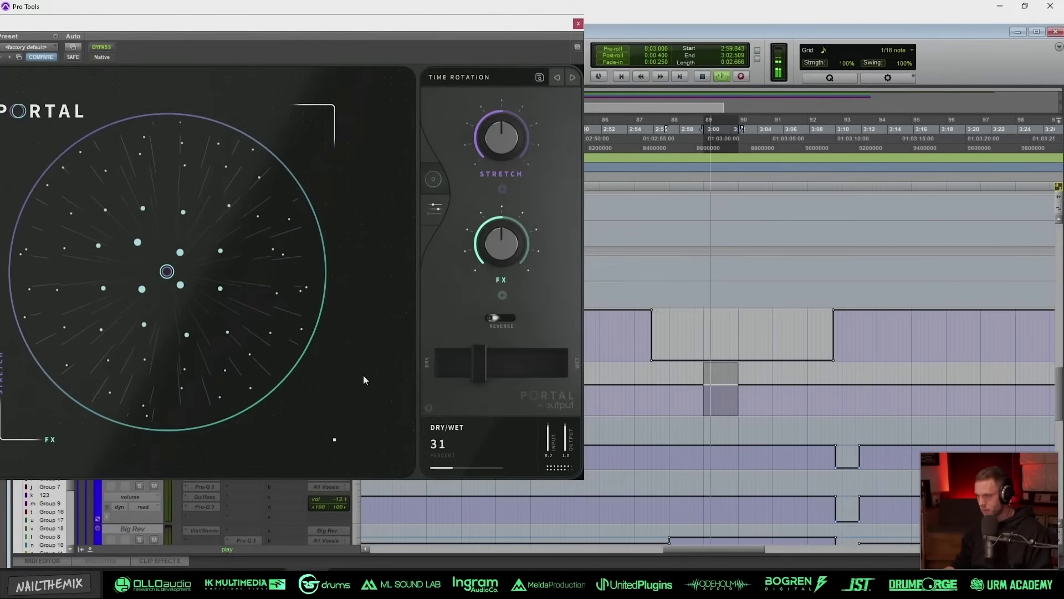
pyautogui.click(577, 24)
pyautogui.press('space')
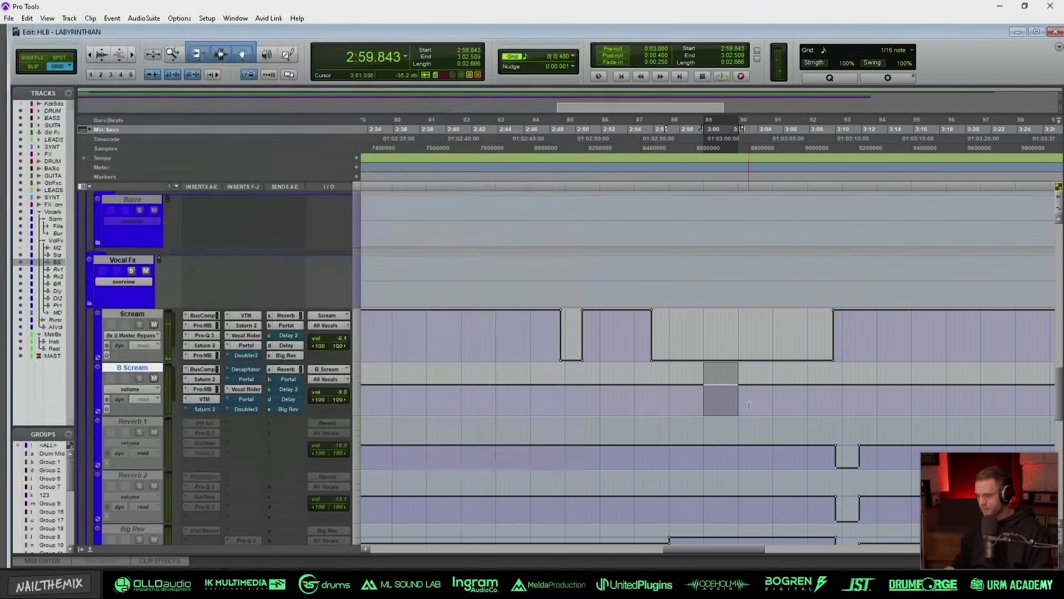
pyautogui.press('r')
pyautogui.press('r')
pyautogui.press('r')
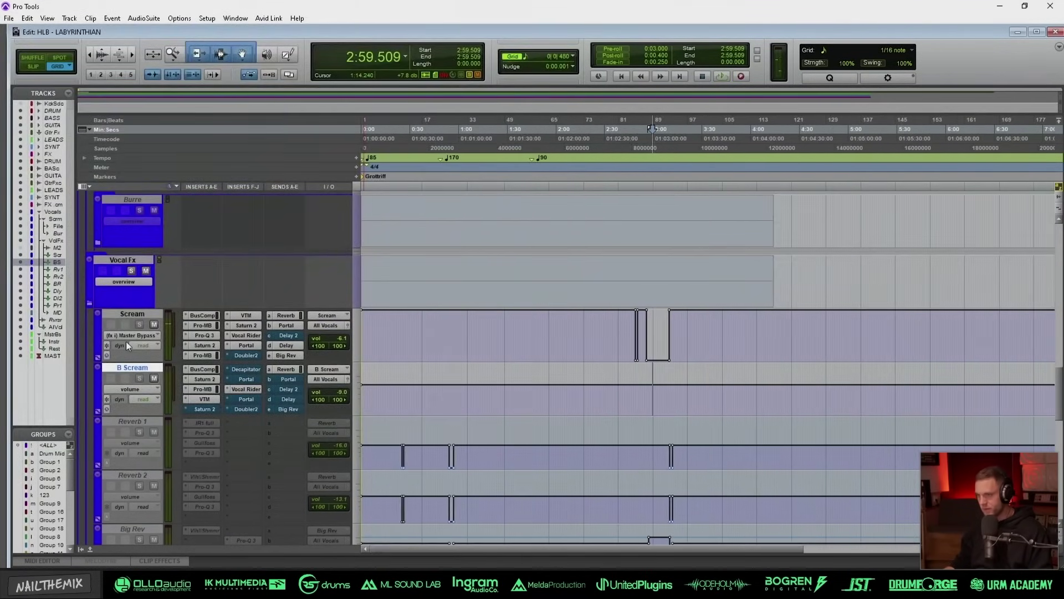
# Step: Return the Scream track to its volume automation view, then activate and expand the Burre folder track
pyautogui.click(128, 337)
pyautogui.rightClick(125, 311)
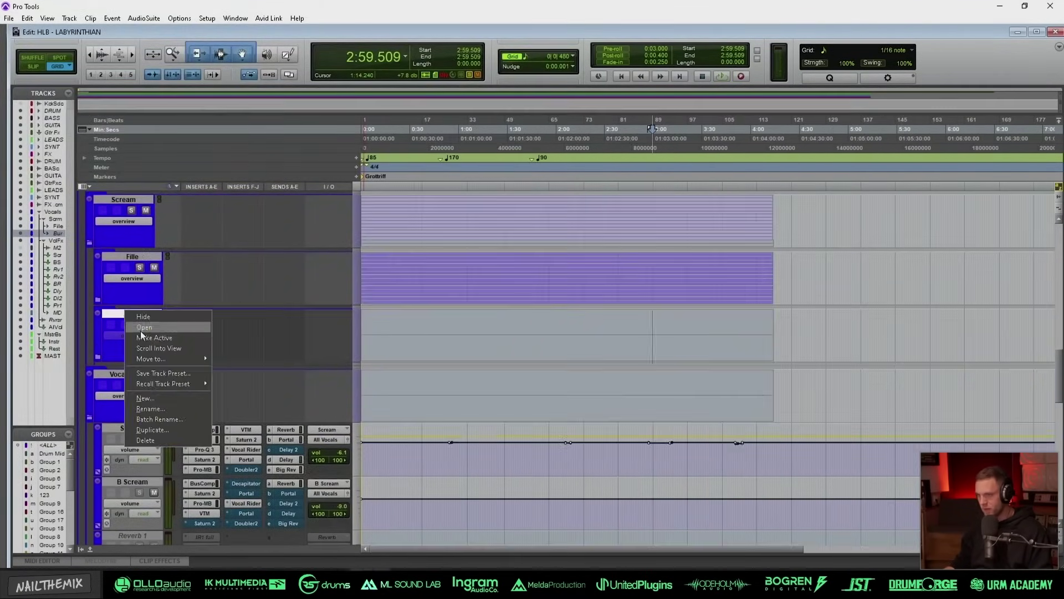
pyautogui.click(108, 355)
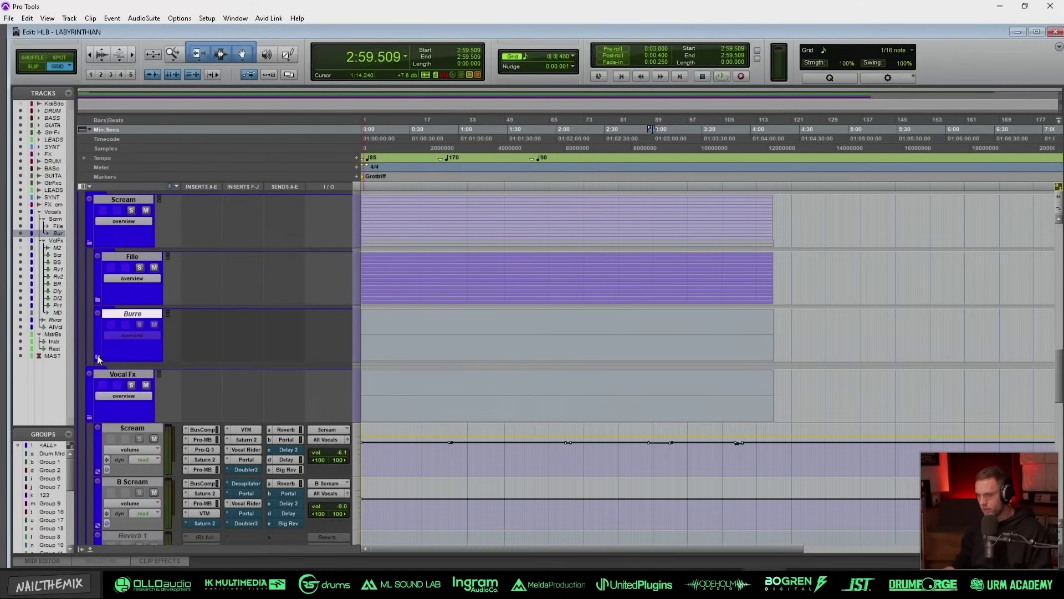
pyautogui.click(98, 356)
# Step: Play the soloed Burre vocals and select the B1 scream from 0:32.823 to 0:35.294
pyautogui.press('space')
pyautogui.scroll(1, 502, 324)
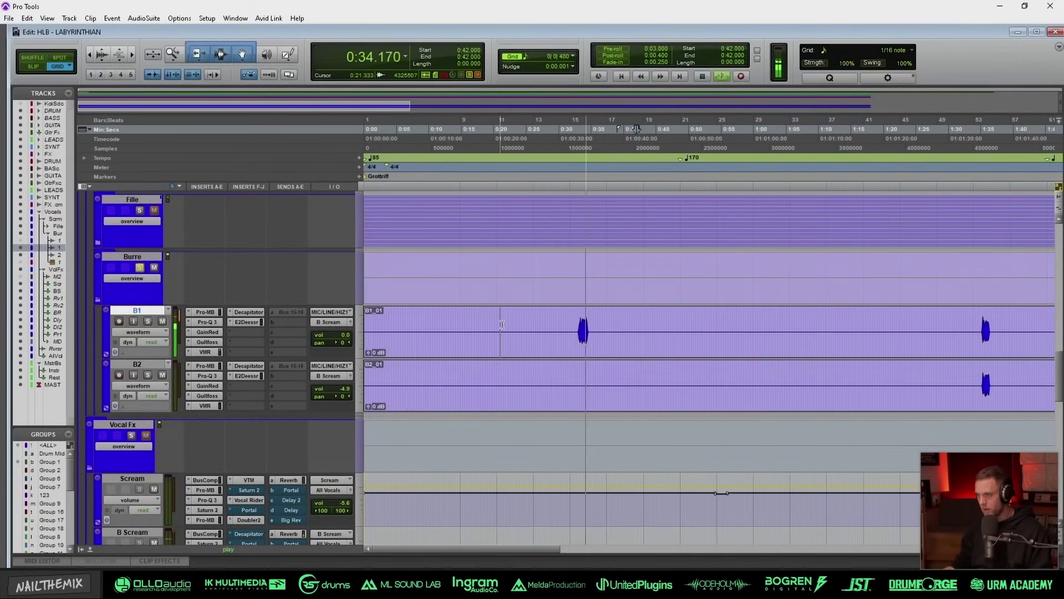
pyautogui.press('space')
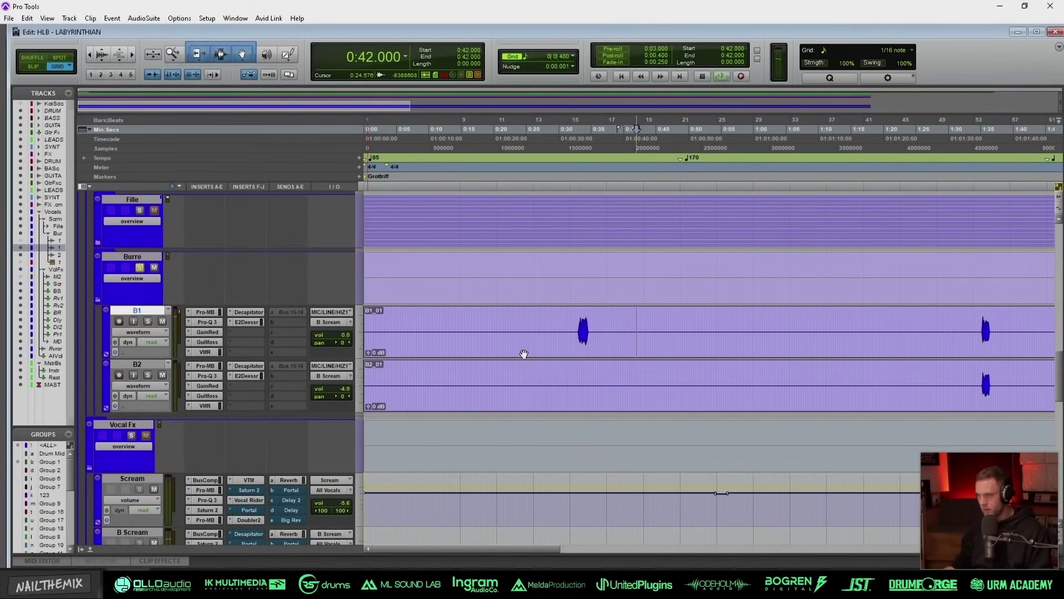
pyautogui.click(602, 316)
pyautogui.press('t')
pyautogui.press('t')
pyautogui.moveTo(609, 321); pyautogui.dragTo(698, 332)
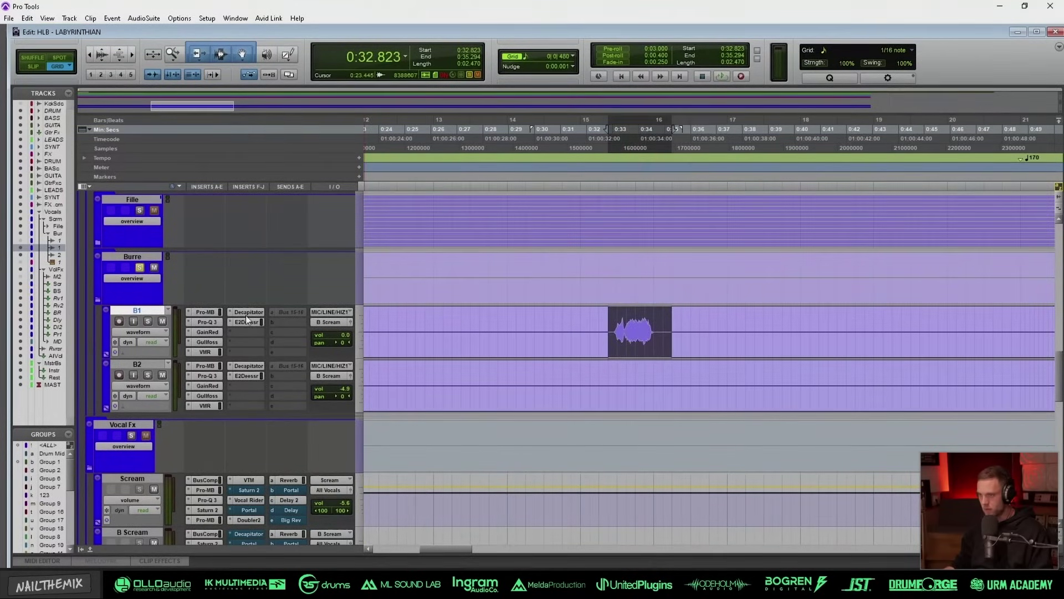
# Step: Examine the Pro-MB, Pro-Q 3, Gain Reduction and Gullfoss inserts of the B1 track in turn during playback
pyautogui.click(208, 311)
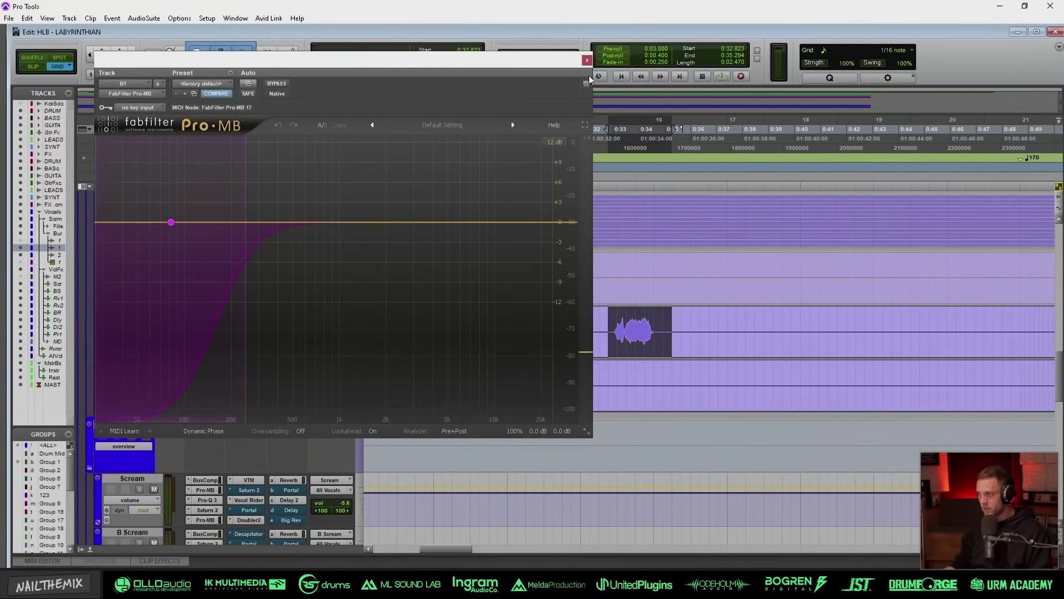
pyautogui.click(587, 61)
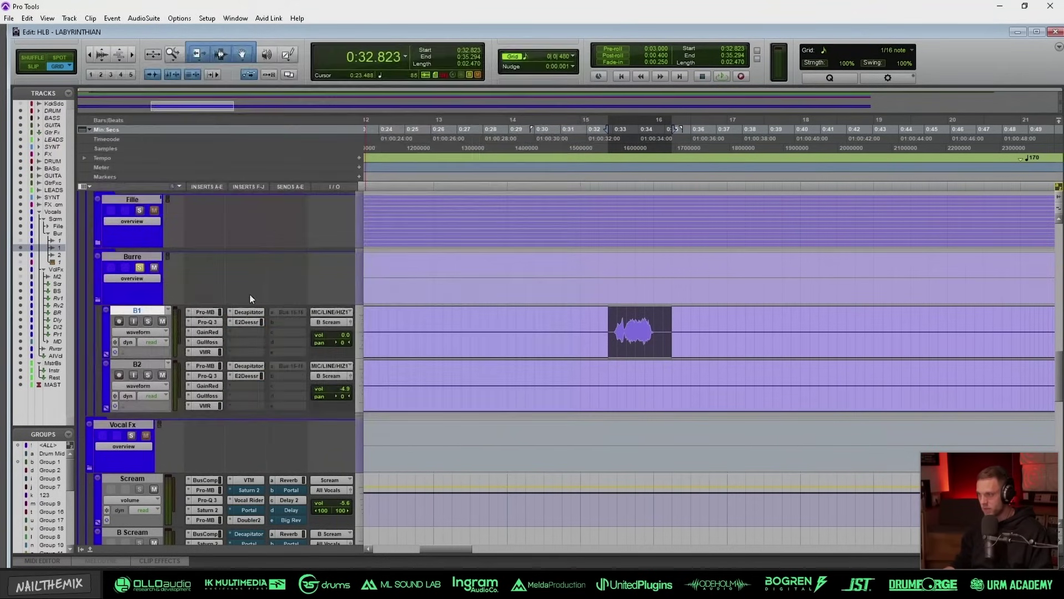
pyautogui.click(208, 321)
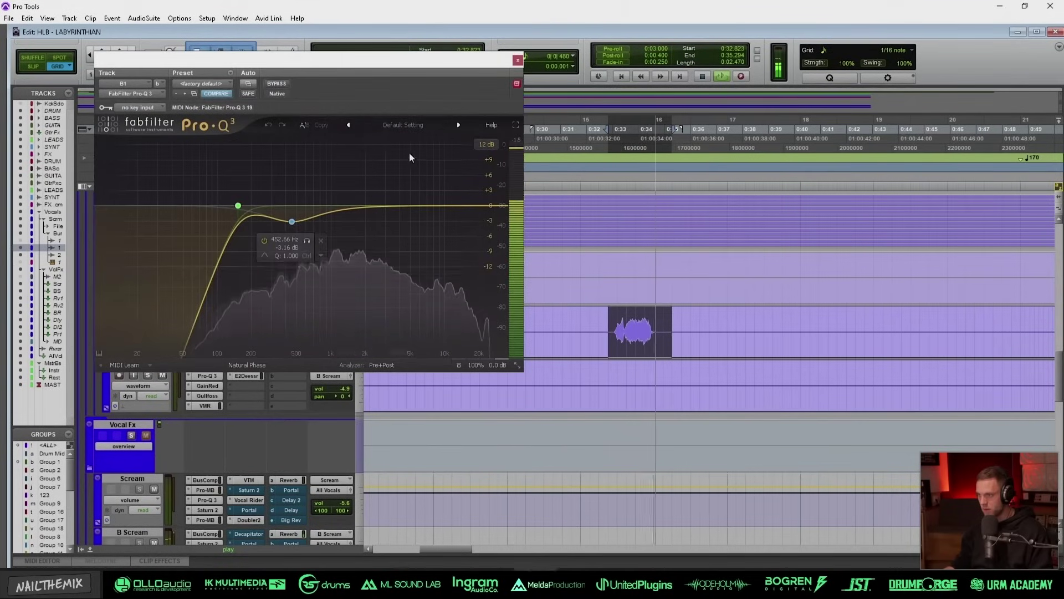
pyautogui.click(518, 60)
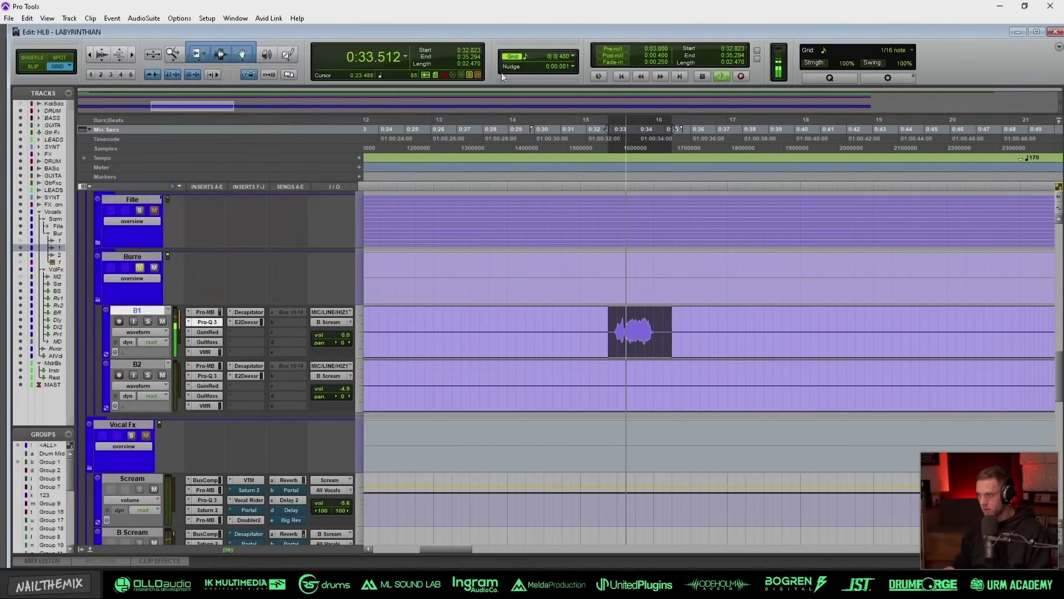
pyautogui.click(208, 332)
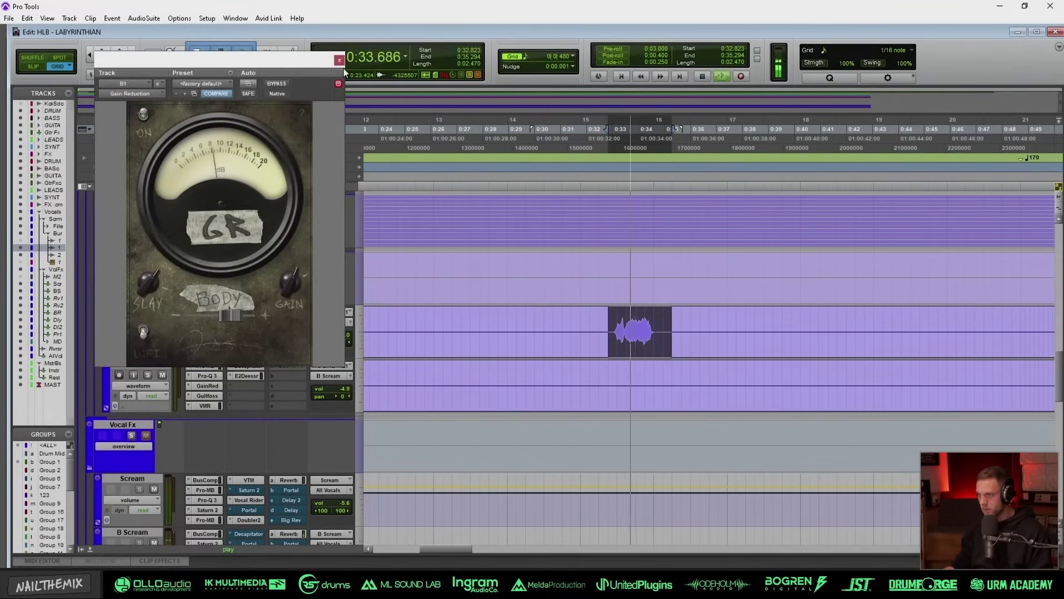
pyautogui.click(340, 60)
pyautogui.click(211, 344)
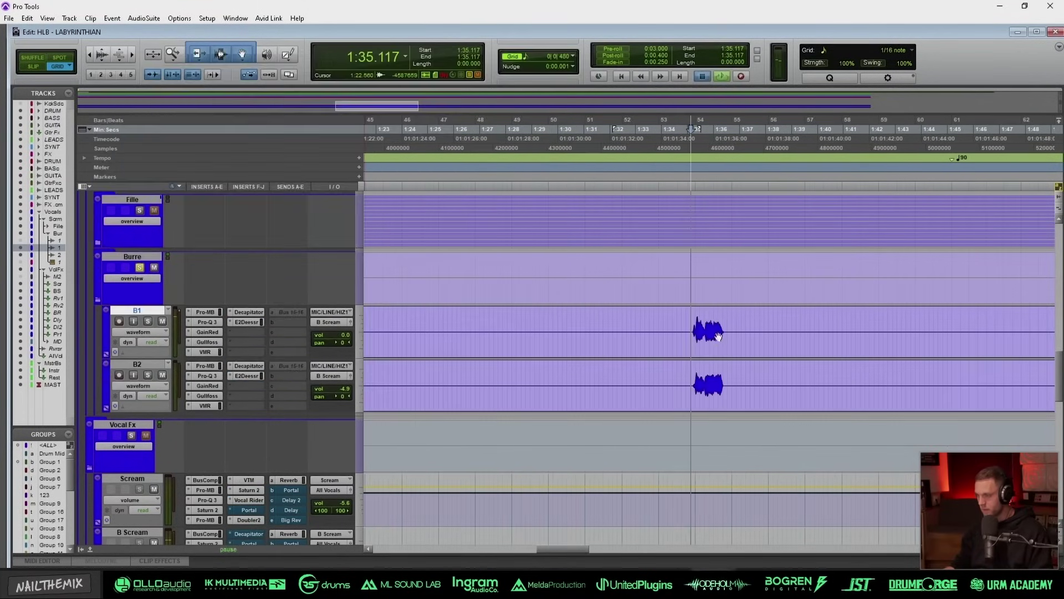
# Step: Play the 1:34.764 to 1:36.529 passage on B1 and B2 and examine B1's Virtual Mix Rack and Decapitator
pyautogui.moveTo(728, 321); pyautogui.dragTo(682, 383)
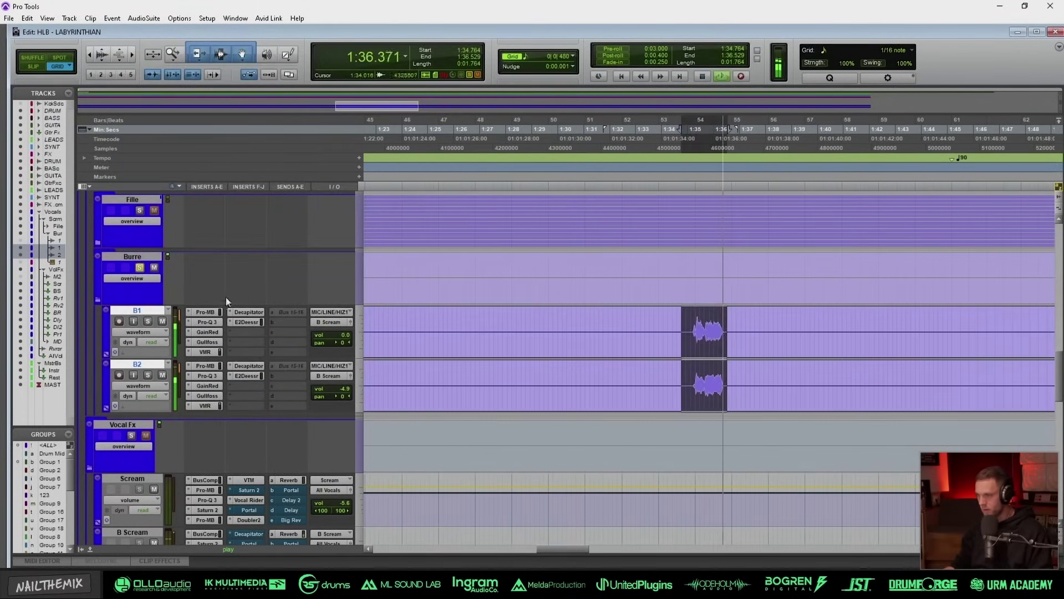
pyautogui.click(202, 349)
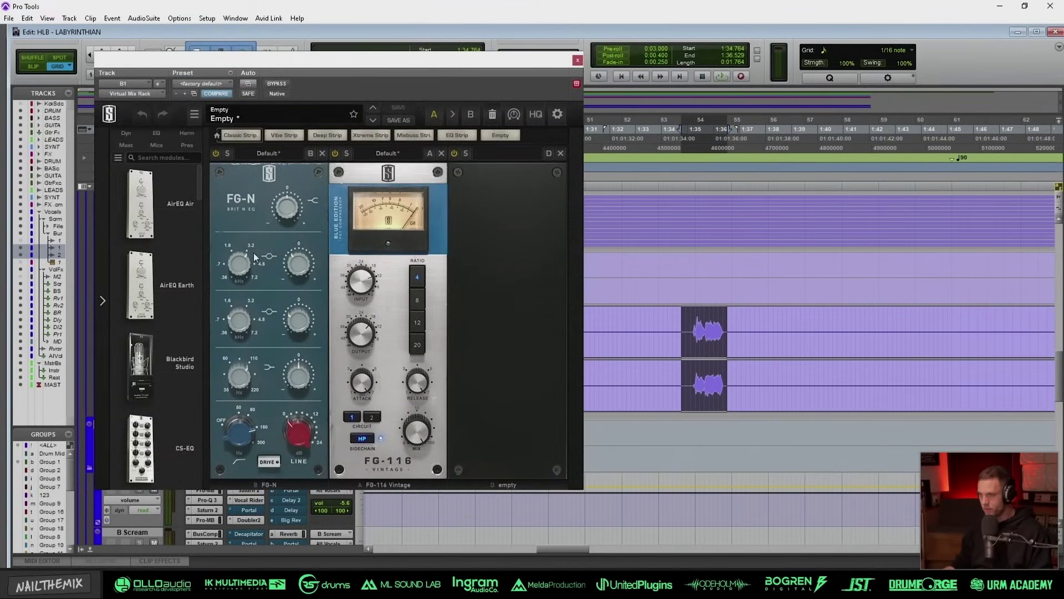
pyautogui.click(578, 60)
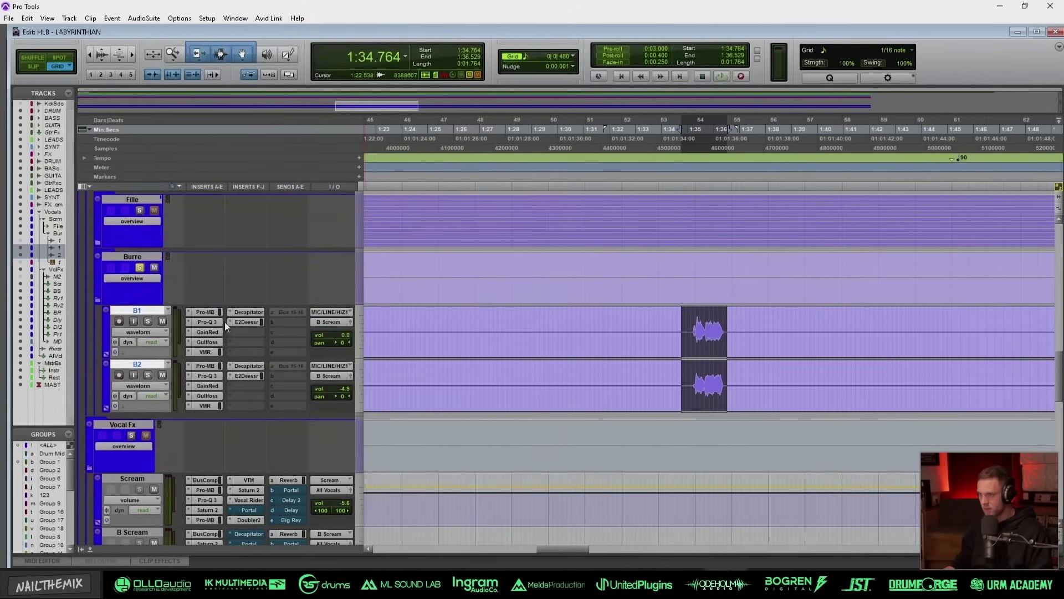
pyautogui.click(239, 311)
pyautogui.press('space')
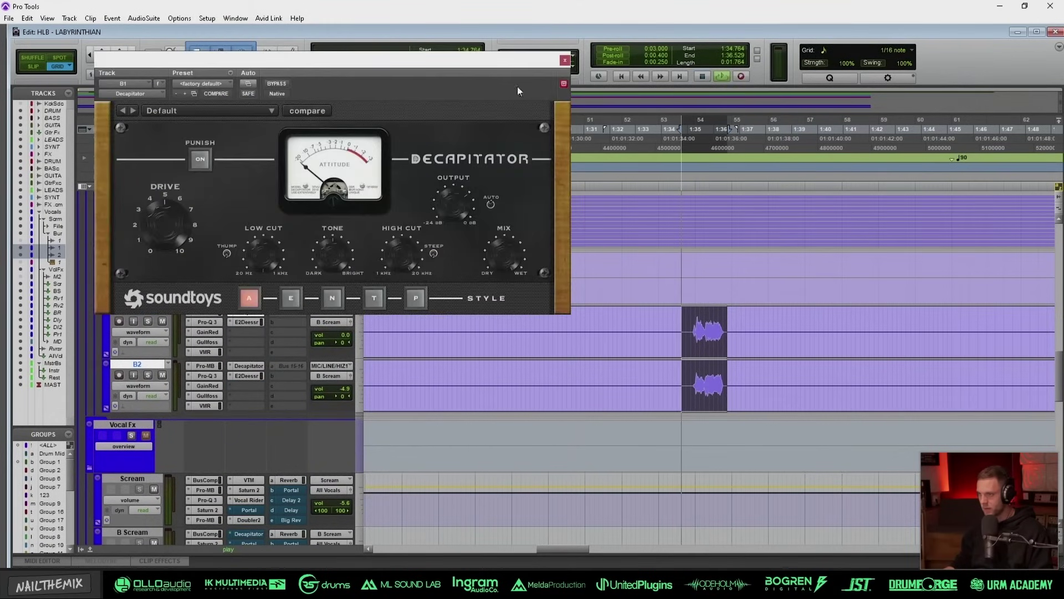
pyautogui.click(565, 60)
# Step: Play B1 and B2 with the other screams from 1:28.941, then select 0:25.411 to 0:26.117 on B1
pyautogui.press('r')
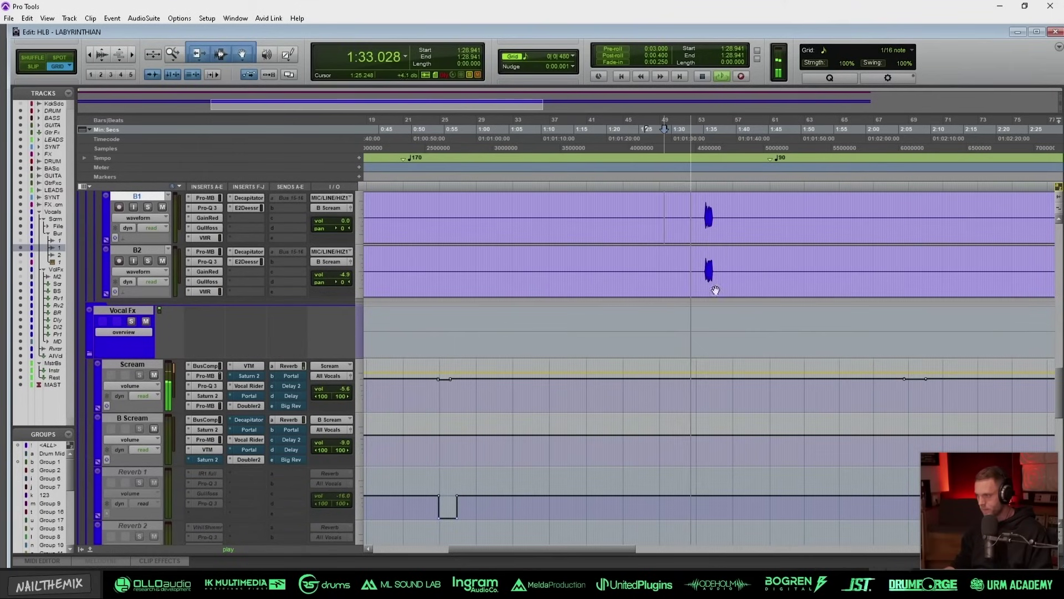
pyautogui.click(719, 283)
pyautogui.hotkey('ctrl', ']')
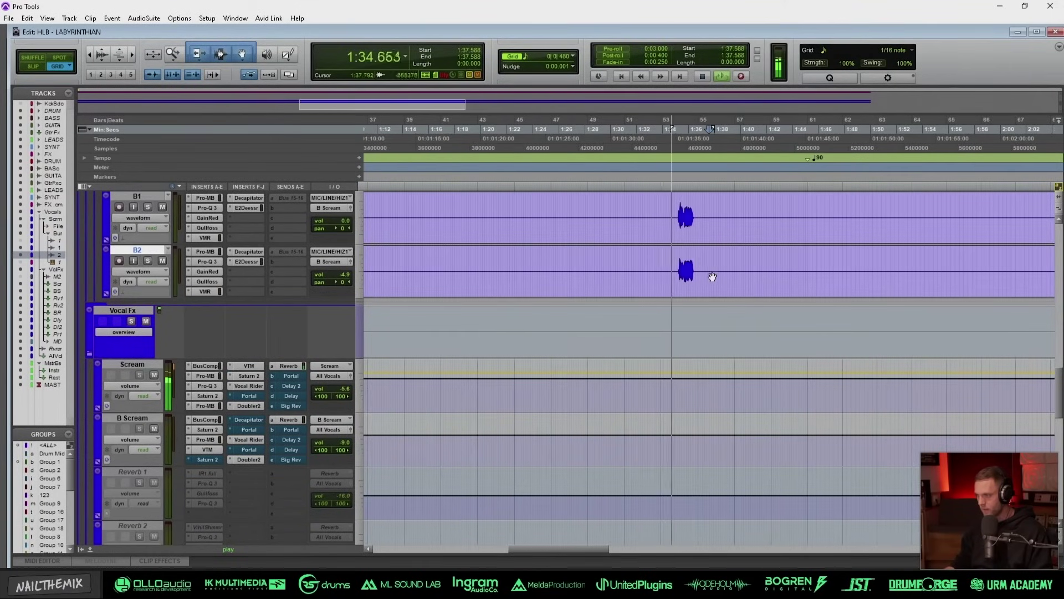
pyautogui.hotkey('ctrl', '[')
pyautogui.hotkey('ctrl', '[')
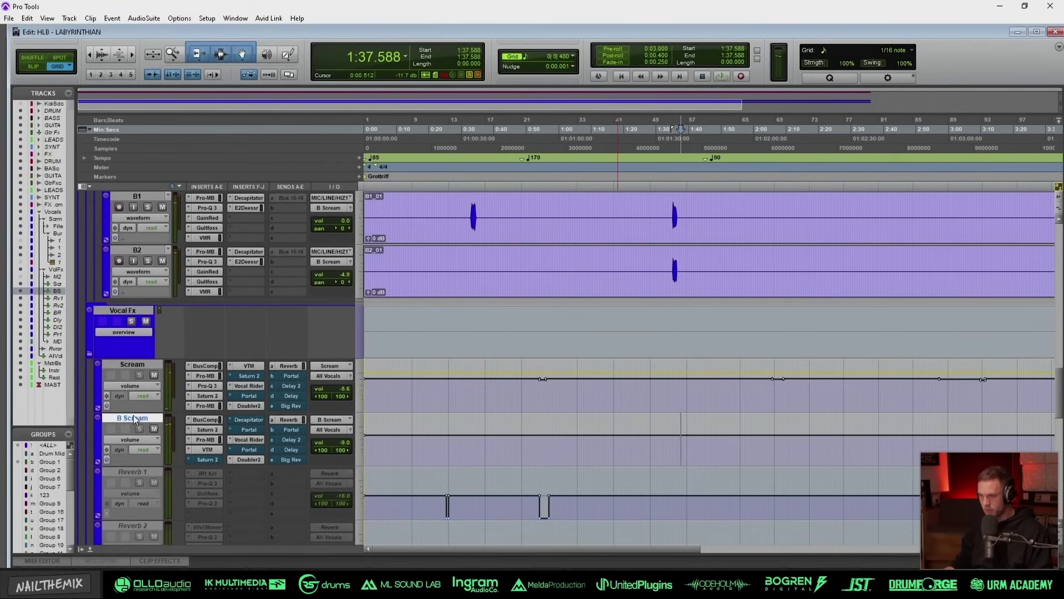
pyautogui.hotkey('ctrl', '[')
pyautogui.scroll(3, 447, 346)
pyautogui.moveTo(403, 323); pyautogui.dragTo(406, 324)
pyautogui.hotkey('ctrl', ']')
pyautogui.scroll(-4, 403, 324)
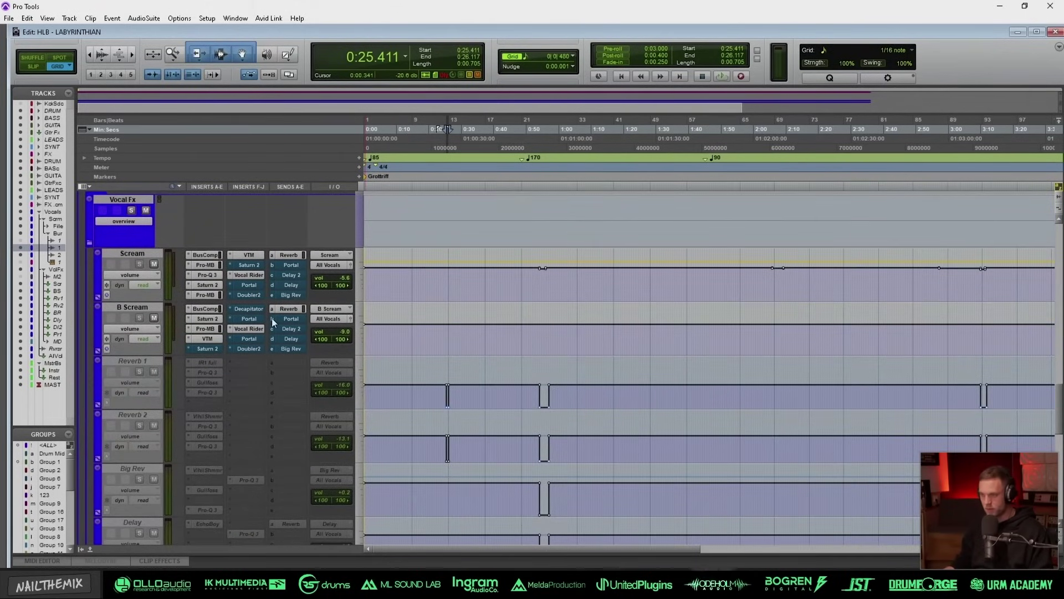
pyautogui.hotkey('ctrl', '[')
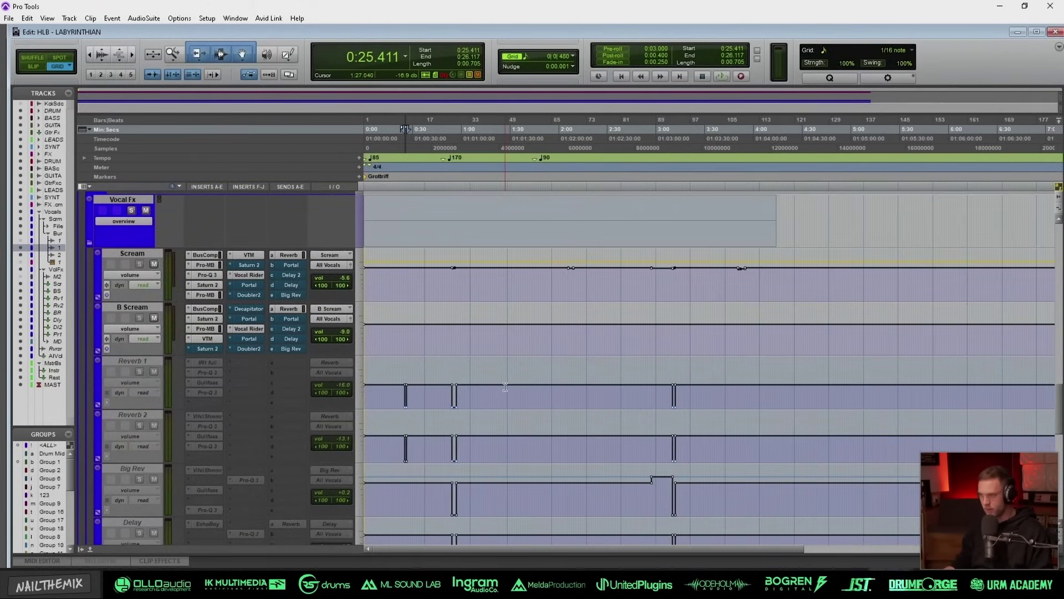
# Step: Make the effect tracks Reverb 1, Reverb 2, Big Rev, Delay, Delay 2 and Portal 1 active
pyautogui.click(146, 361)
pyautogui.scroll(-4, 146, 364)
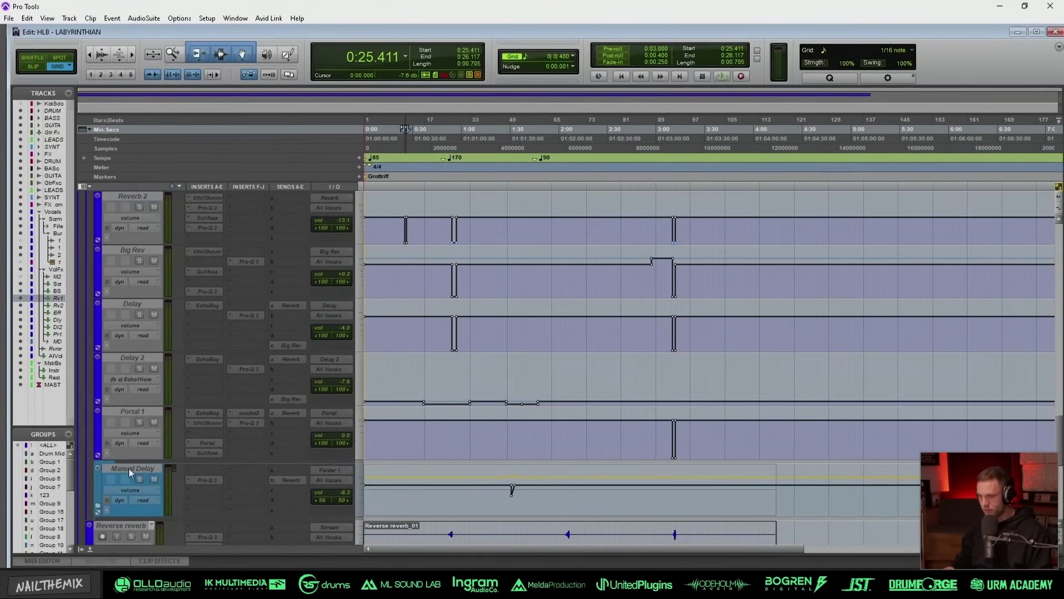
pyautogui.keyDown('shift'); pyautogui.click(132, 410); pyautogui.keyUp('shift')
pyautogui.rightClick(132, 410)
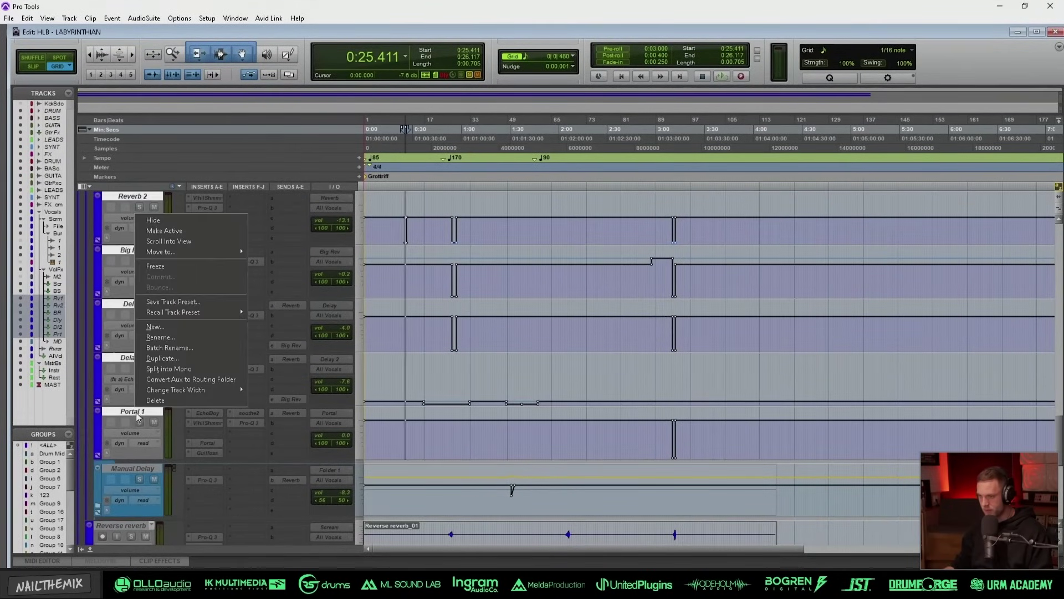
pyautogui.click(181, 231)
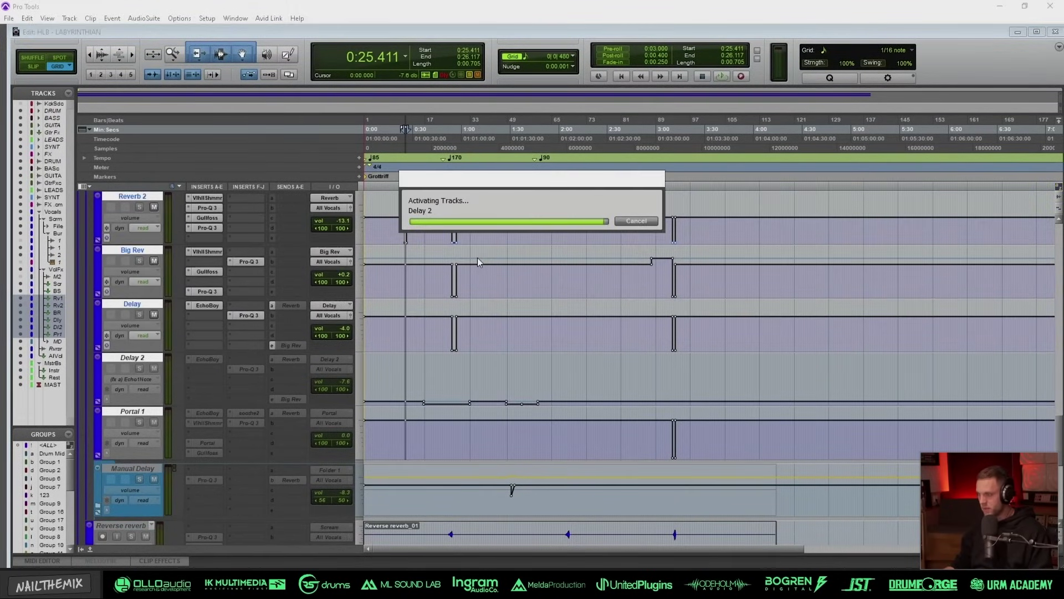
# Step: Place the edit cursor at 0:22.941 on Reverb 1 and show Doubler2's Master Bypass automation on the Scream track
pyautogui.click(412, 339)
pyautogui.press('t')
pyautogui.press('t')
pyautogui.scroll(3, 541, 366)
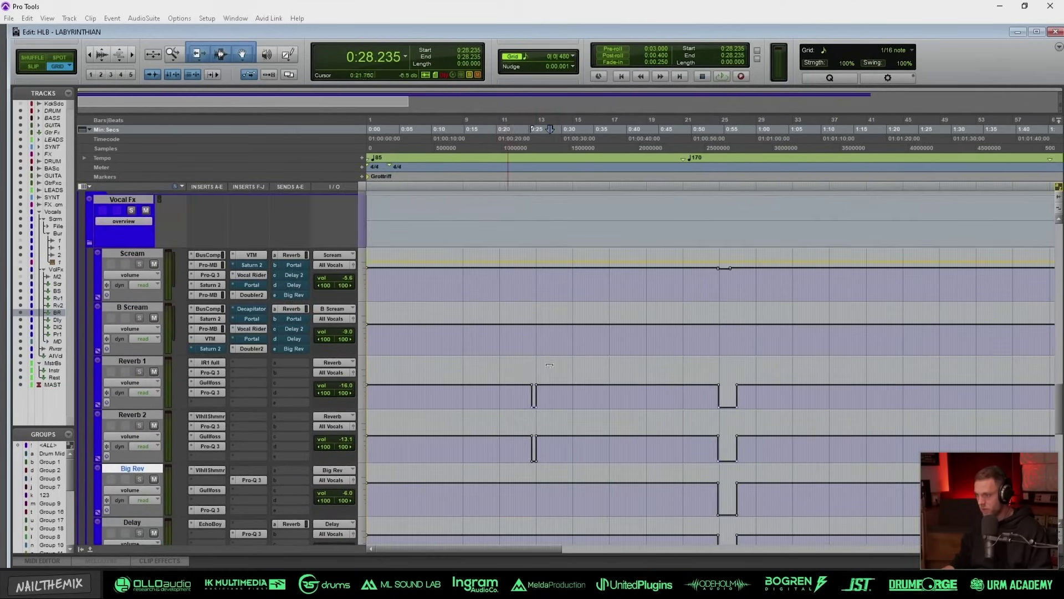
pyautogui.click(516, 391)
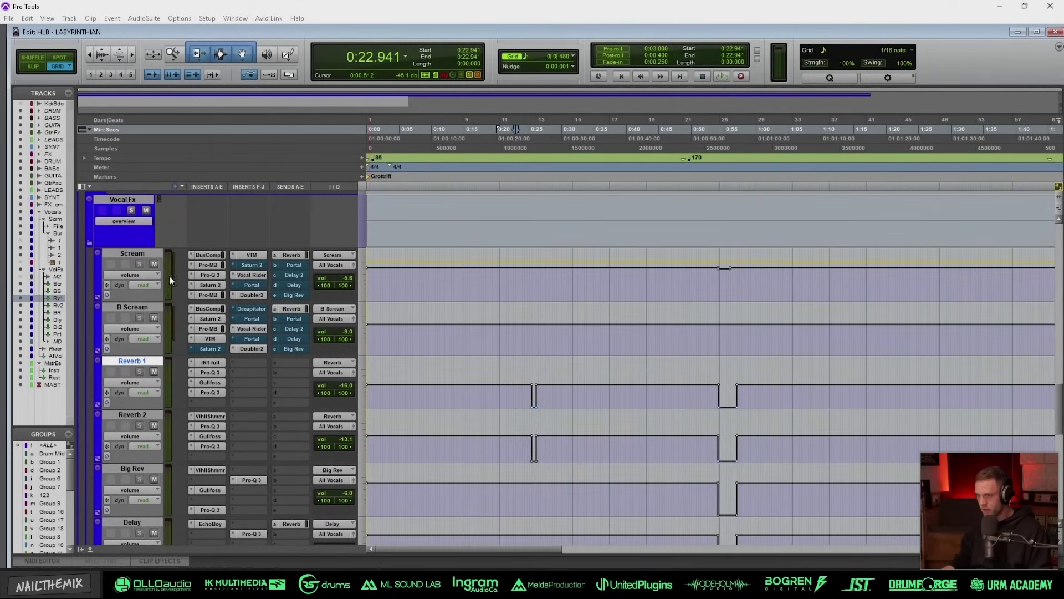
pyautogui.click(145, 276)
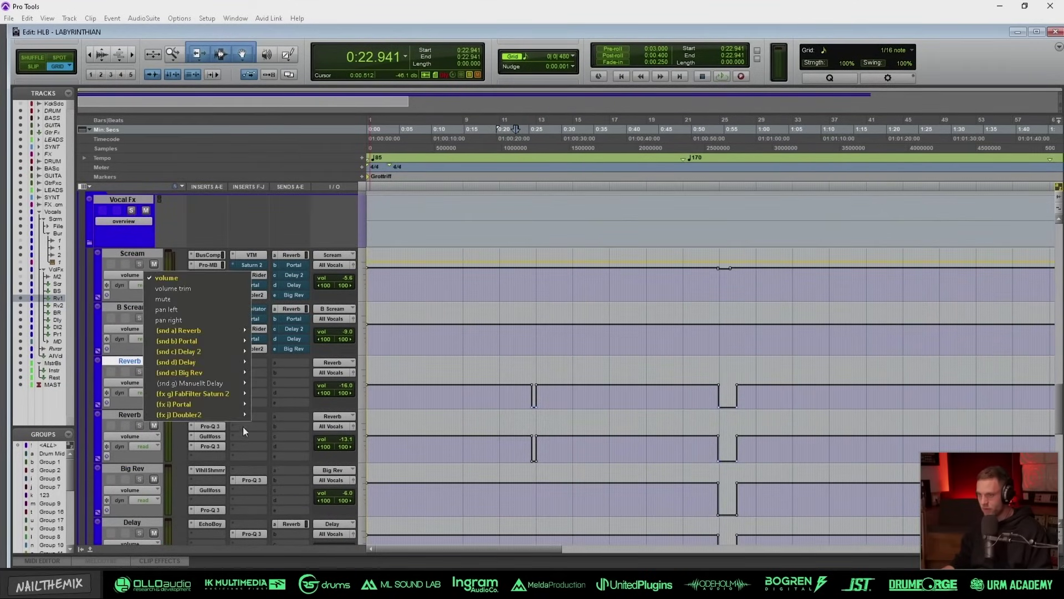
pyautogui.moveTo(227, 414)
pyautogui.click(282, 413)
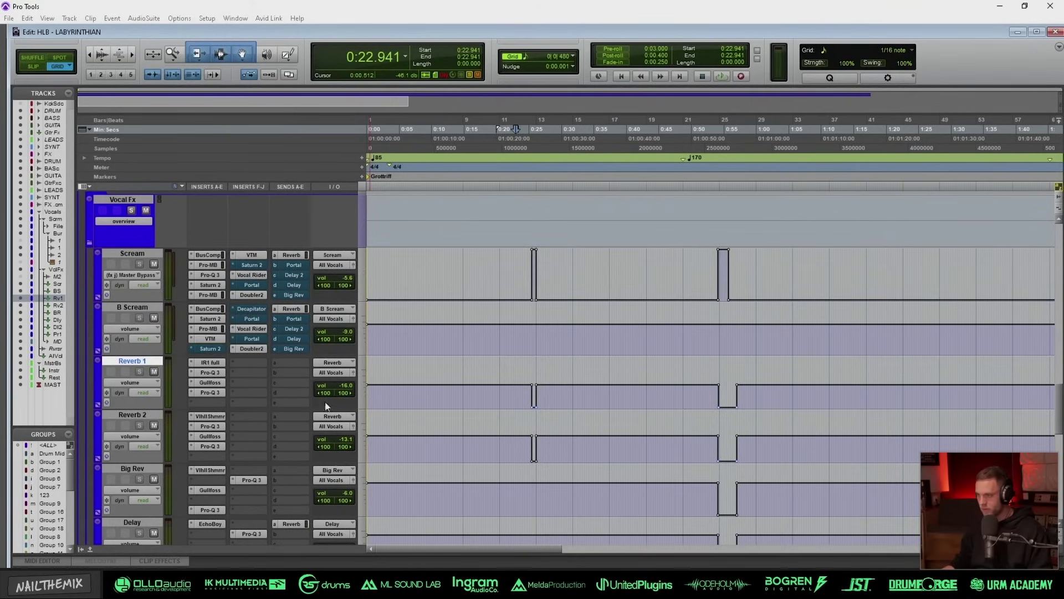
# Step: Play the screams with their reverbs and delays from 0:24.705 on B Scream, across the automated Doubler2 bypass
pyautogui.moveTo(552, 337); pyautogui.dragTo(554, 337)
pyautogui.press('t')
pyautogui.press('t')
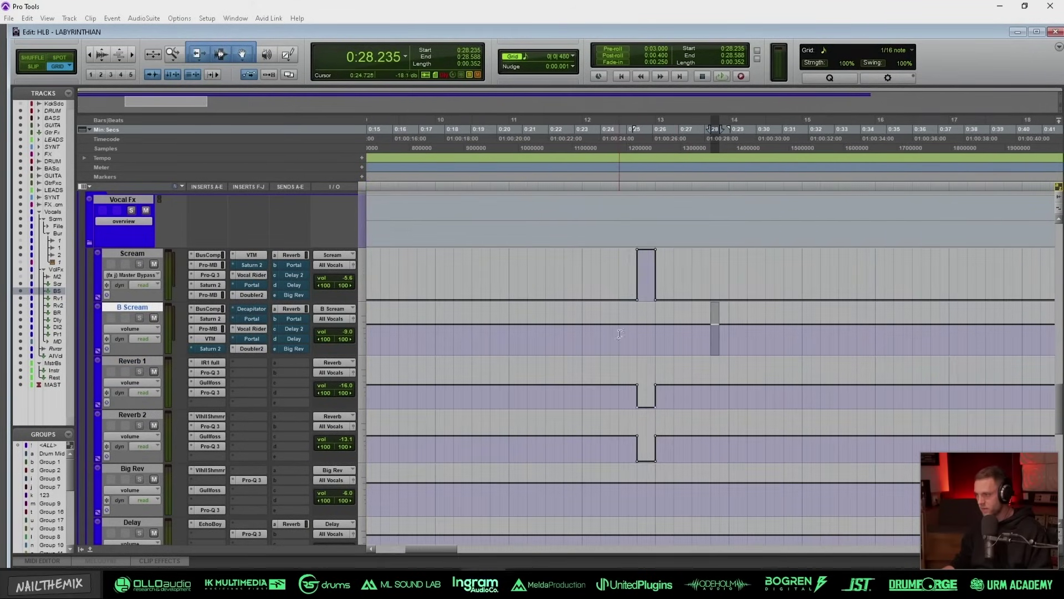
pyautogui.click(618, 334)
pyautogui.press('space')
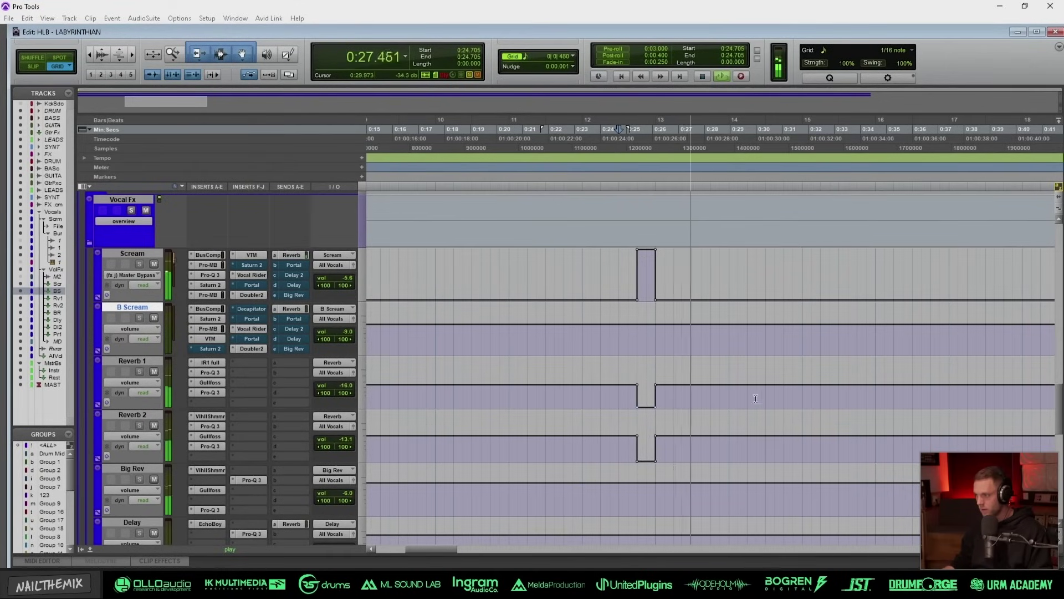
pyautogui.press('space')
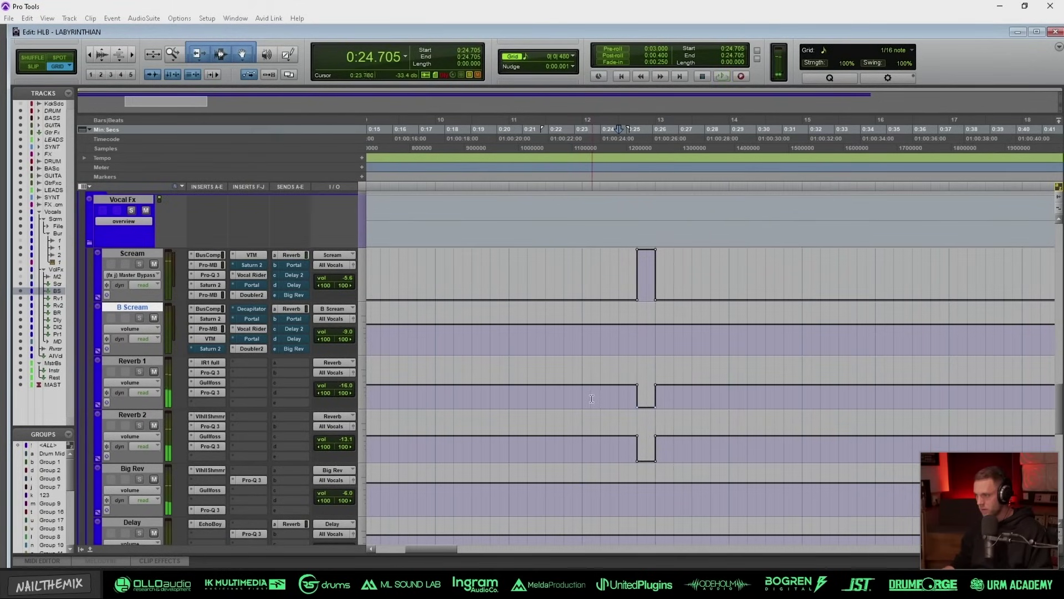
# Step: Set the edit cursor to 0:23.294 on Reverb 1 and play from there over the reverb volume dips
pyautogui.click(582, 398)
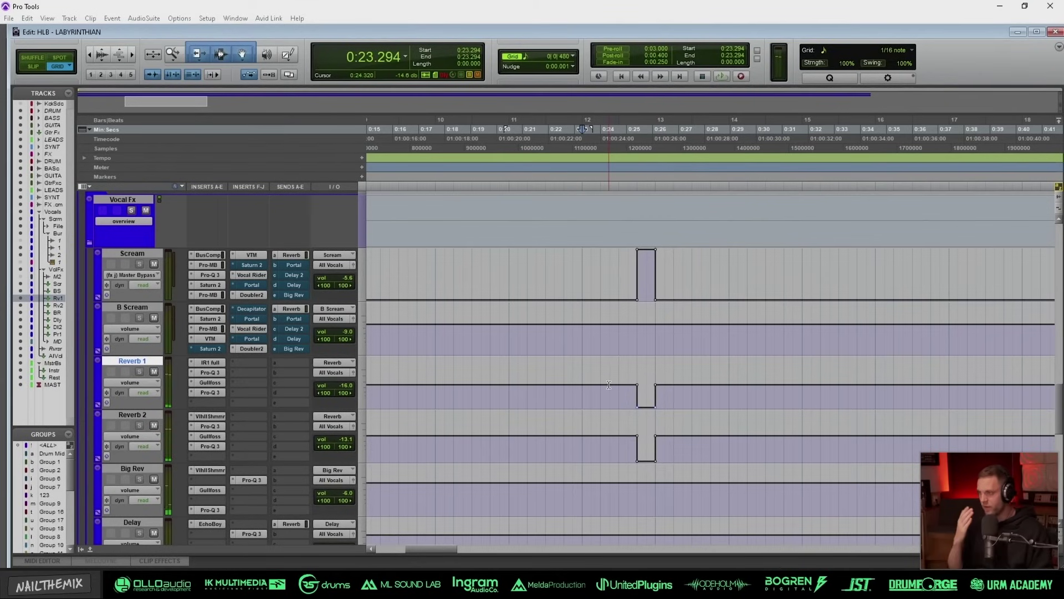
pyautogui.scroll(5, 241, 372)
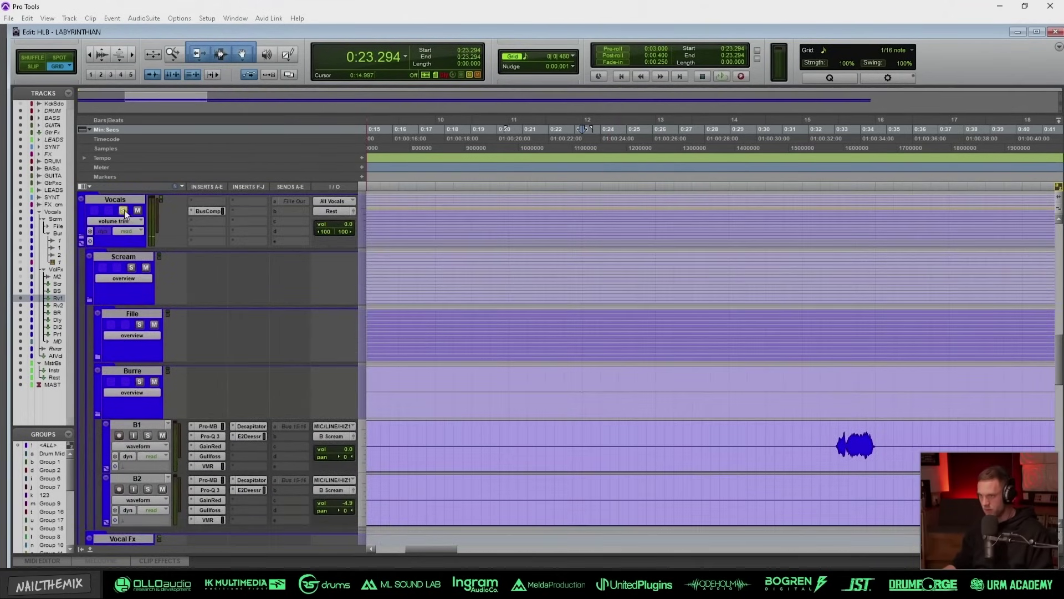
pyautogui.scroll(-5, 334, 383)
pyautogui.press('space')
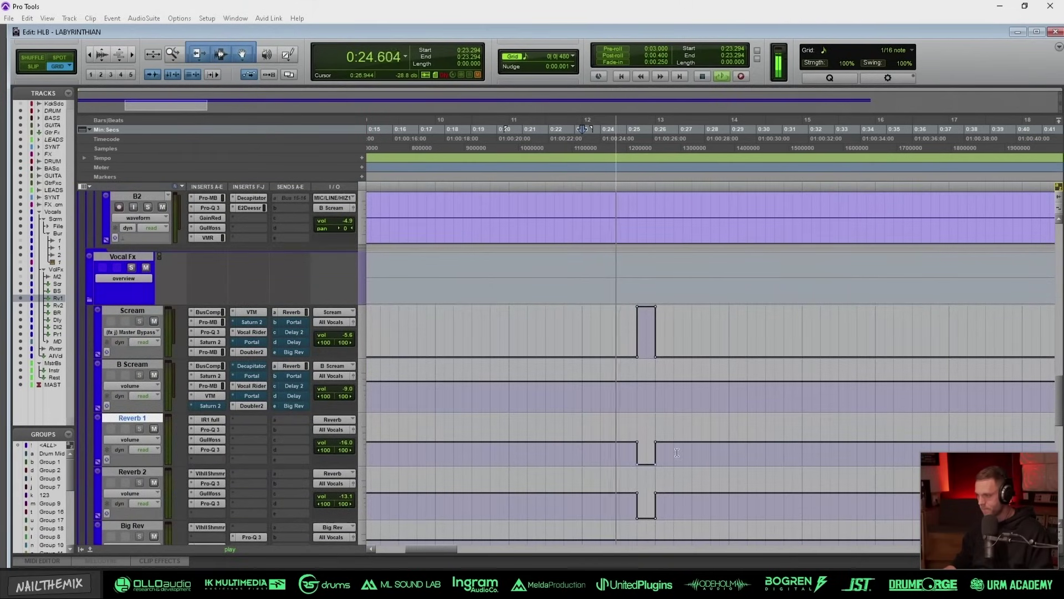
# Step: Place the edit cursor at 0:48.352 on Reverb 1 and review the reverb and delay volume automation during playback
pyautogui.click(712, 458)
pyautogui.press('r')
pyautogui.press('r')
pyautogui.click(680, 451)
pyautogui.press('t')
pyautogui.scroll(-3, 680, 450)
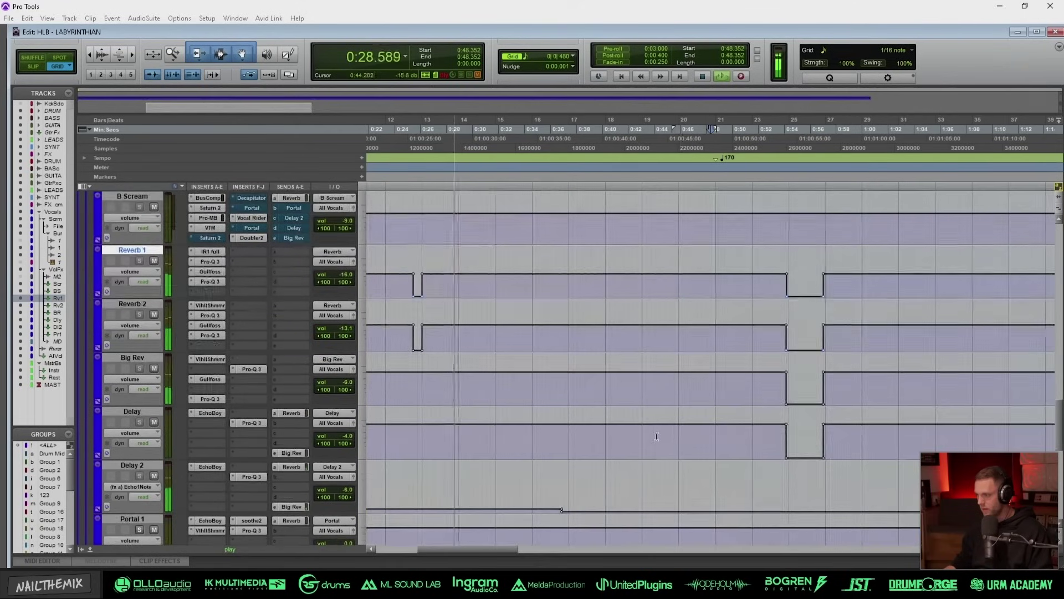
pyautogui.scroll(4, 348, 335)
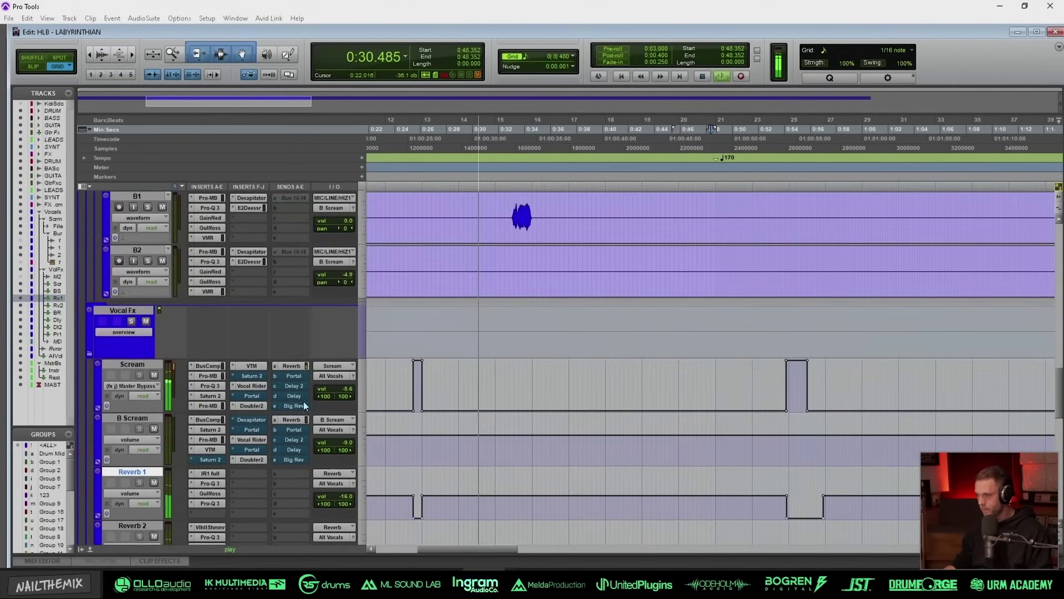
# Step: Set the edit cursor to 0:52.058 on Reverb 1 and play from there towards the reverb and delay volume dips
pyautogui.scroll(-3, 738, 397)
pyautogui.scroll(1, 738, 397)
pyautogui.scroll(2, 739, 396)
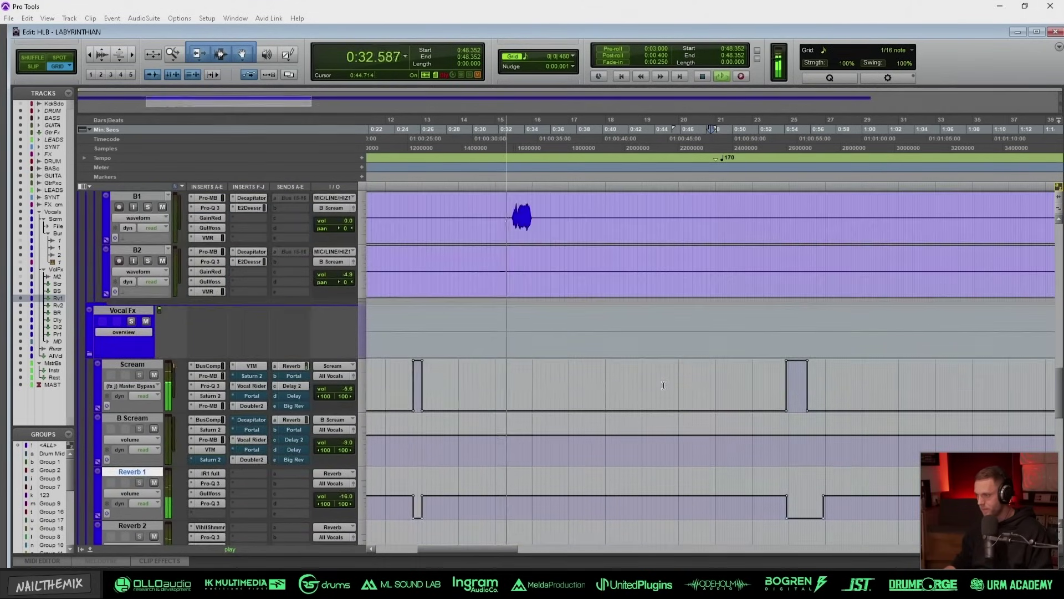
pyautogui.scroll(-2, 743, 398)
pyautogui.hotkey('ctrl', '[')
pyautogui.hotkey('ctrl', ']')
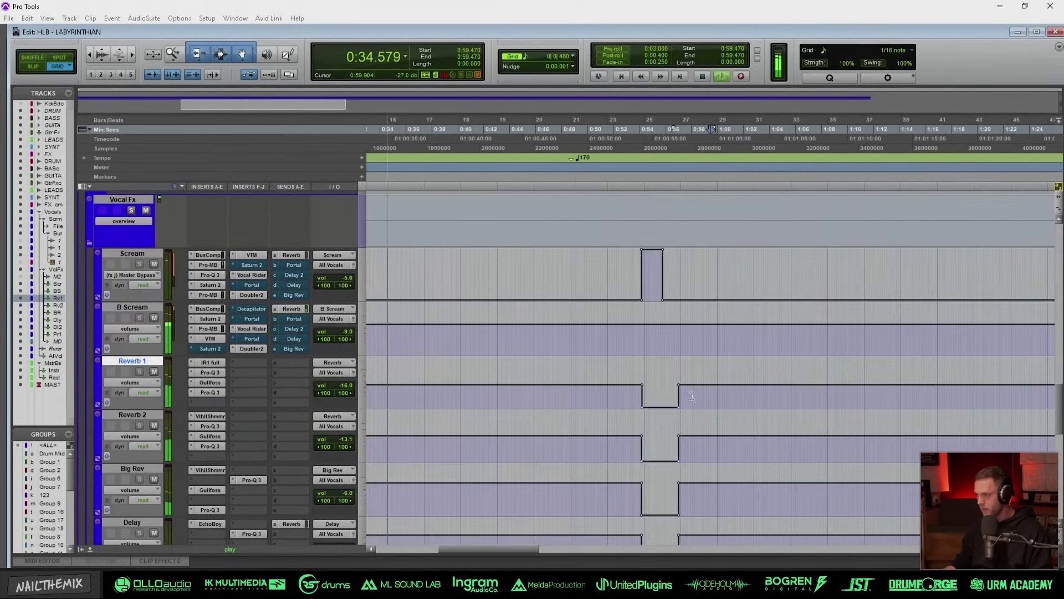
pyautogui.click(613, 398)
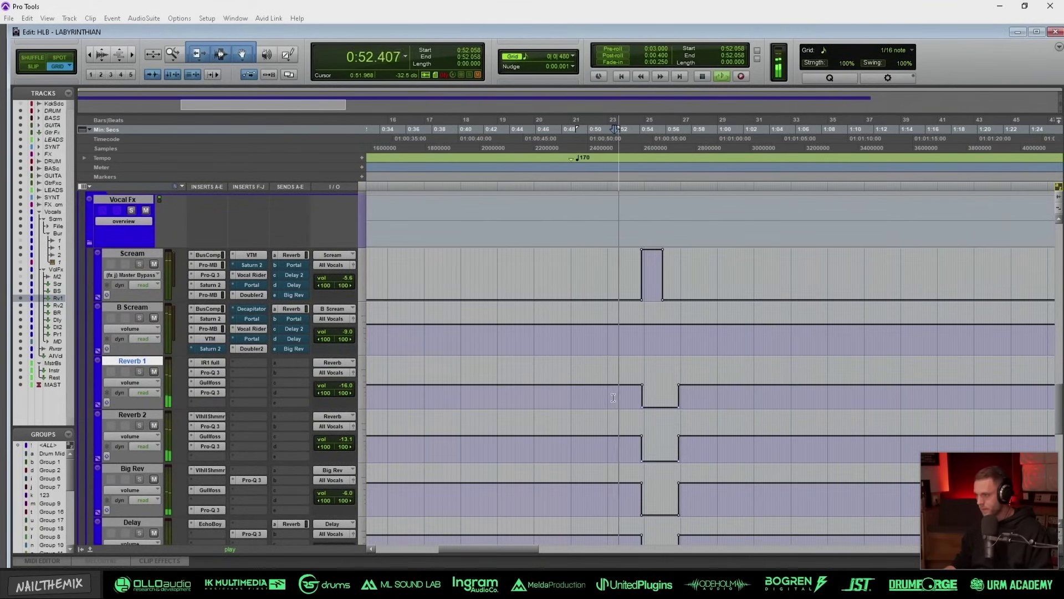
# Step: Place the edit cursor at 0:58.588 on Reverb 1 and examine the reverb and delay volume dips and the Doubler2 bypass during playback
pyautogui.click(699, 397)
pyautogui.hotkey('ctrl', ']')
pyautogui.scroll(-2, 699, 397)
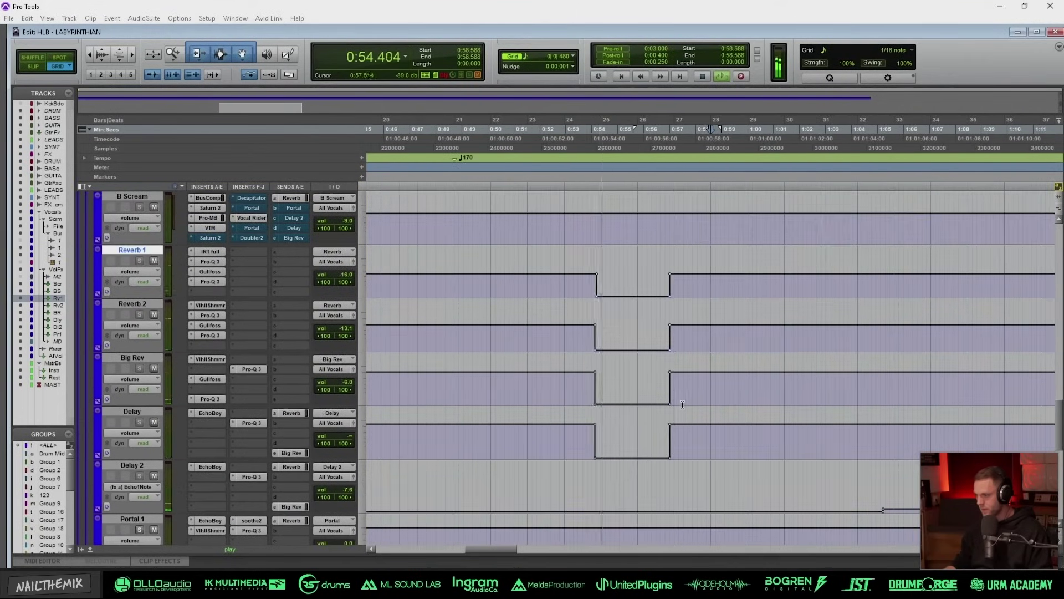
pyautogui.scroll(2, 367, 346)
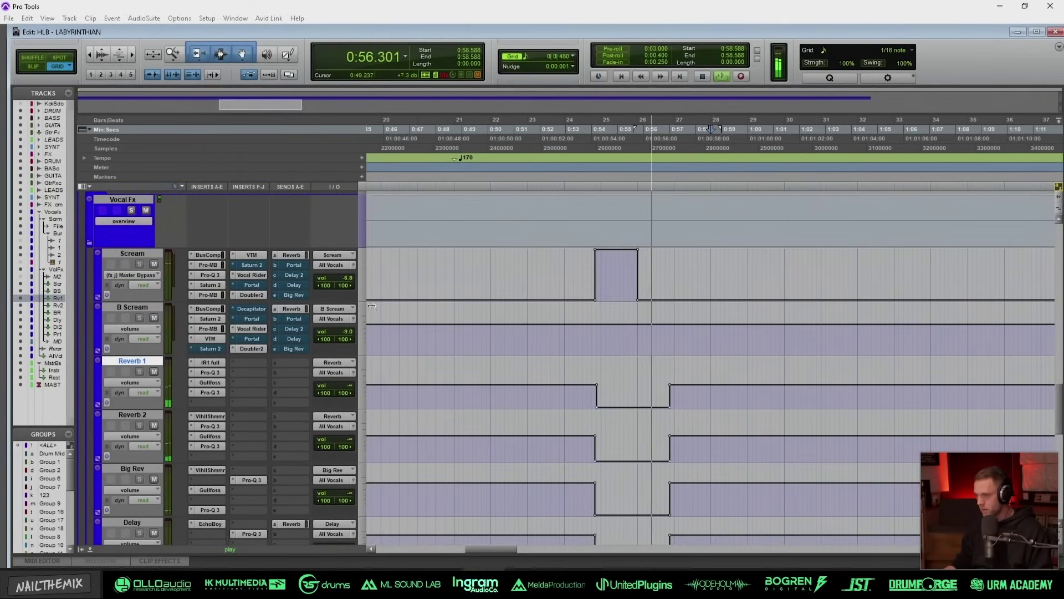
pyautogui.scroll(1, 154, 283)
pyautogui.press('space')
# Step: Play from 0:53.823 on B Scream through the Doubler2 bypass and the reverb volume dips
pyautogui.click(593, 398)
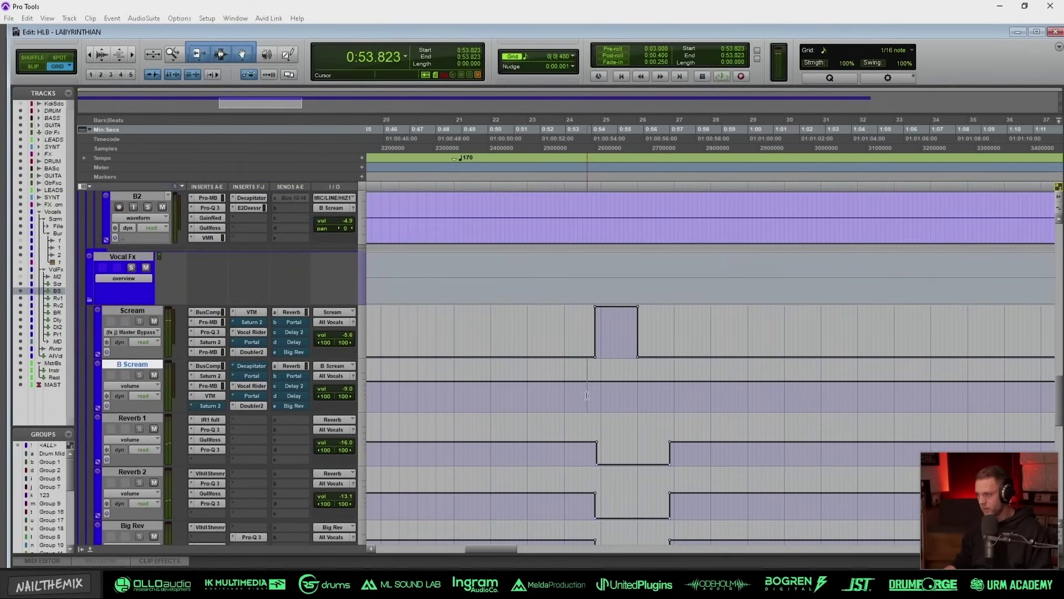
pyautogui.press('space')
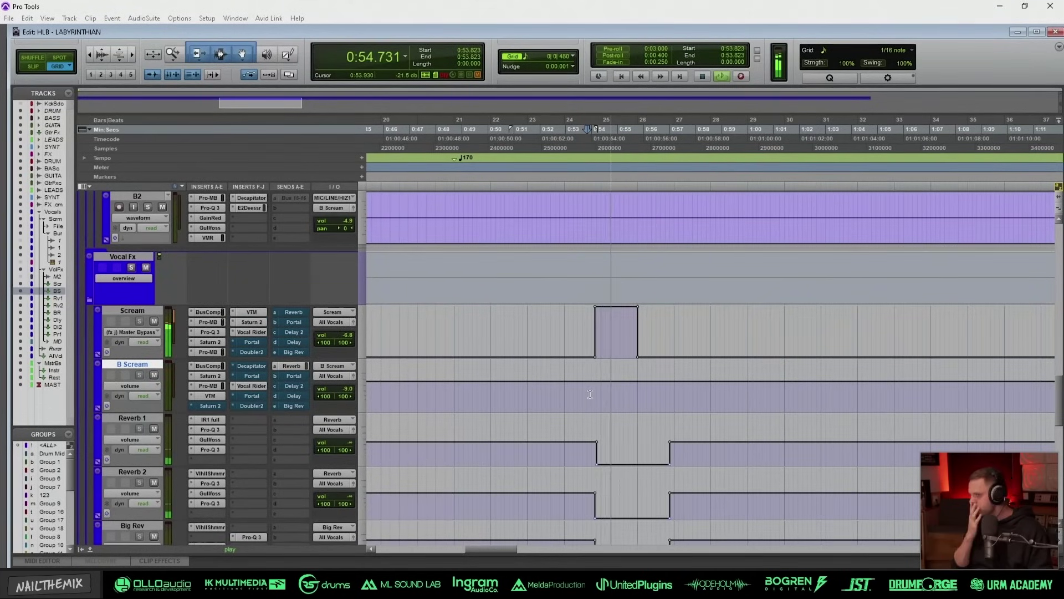
pyautogui.press('r')
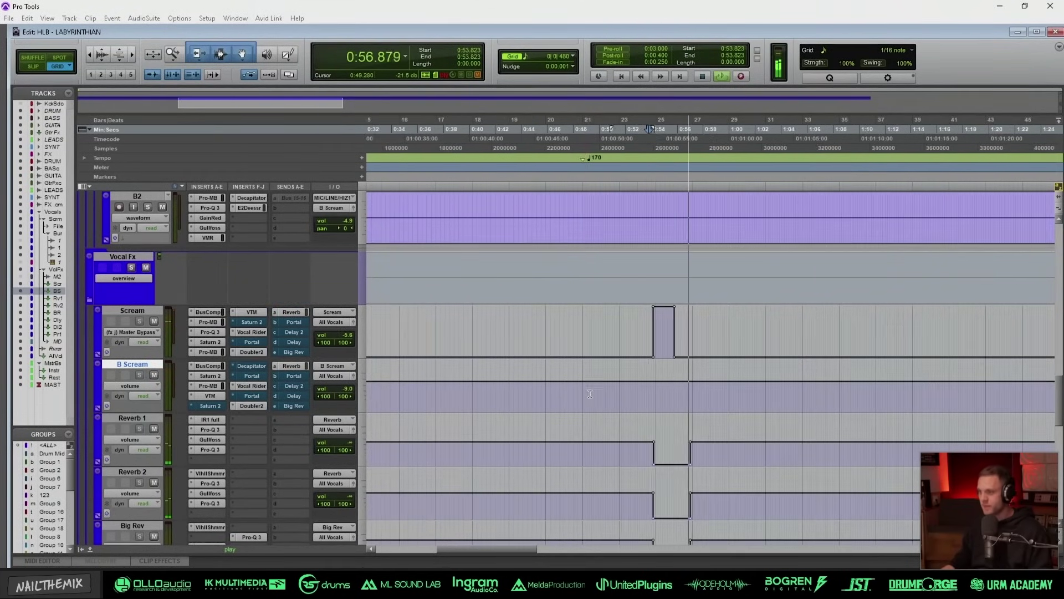
pyautogui.press('space')
# Step: Select the Delay 2 automation range from 0:48.882 to 2:12.843 to point out its EchoBoy note changes
pyautogui.press('r')
pyautogui.press('r')
pyautogui.scroll(-4, 601, 381)
pyautogui.hotkey('ctrl', '[')
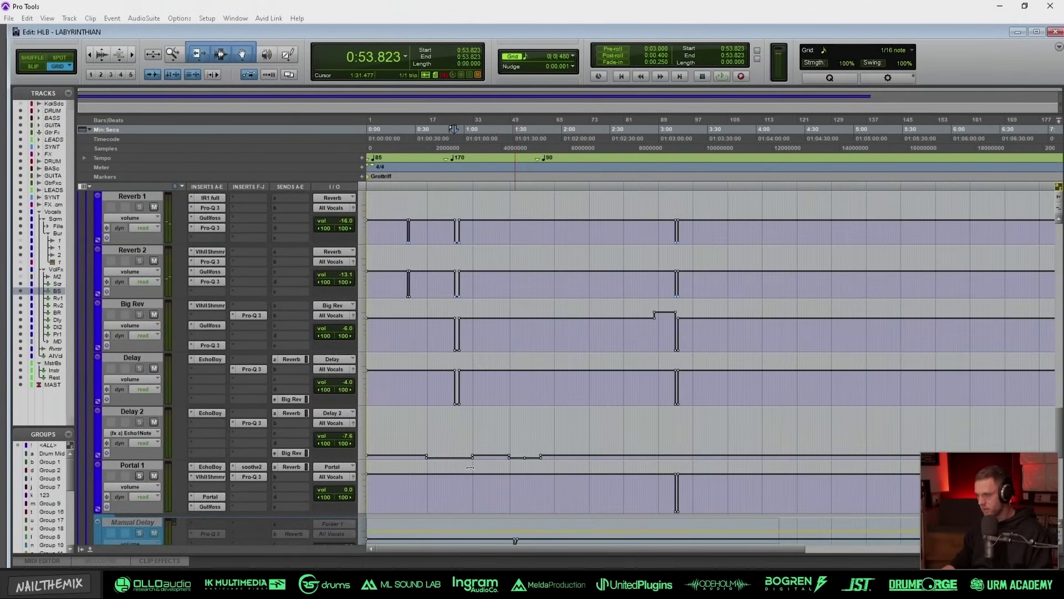
pyautogui.moveTo(424, 435); pyautogui.dragTo(534, 456)
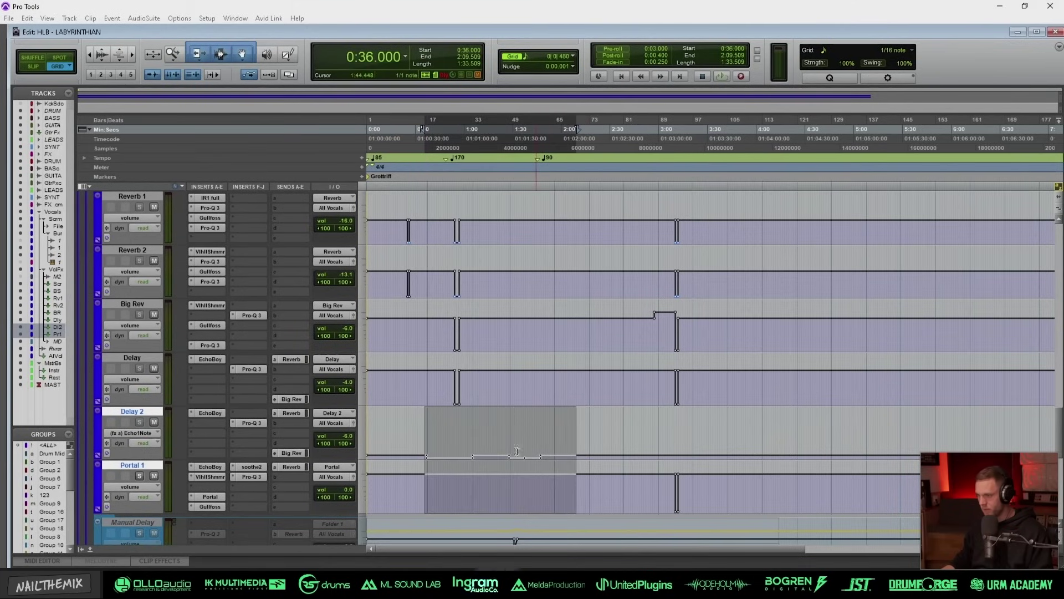
pyautogui.moveTo(446, 437); pyautogui.dragTo(583, 454)
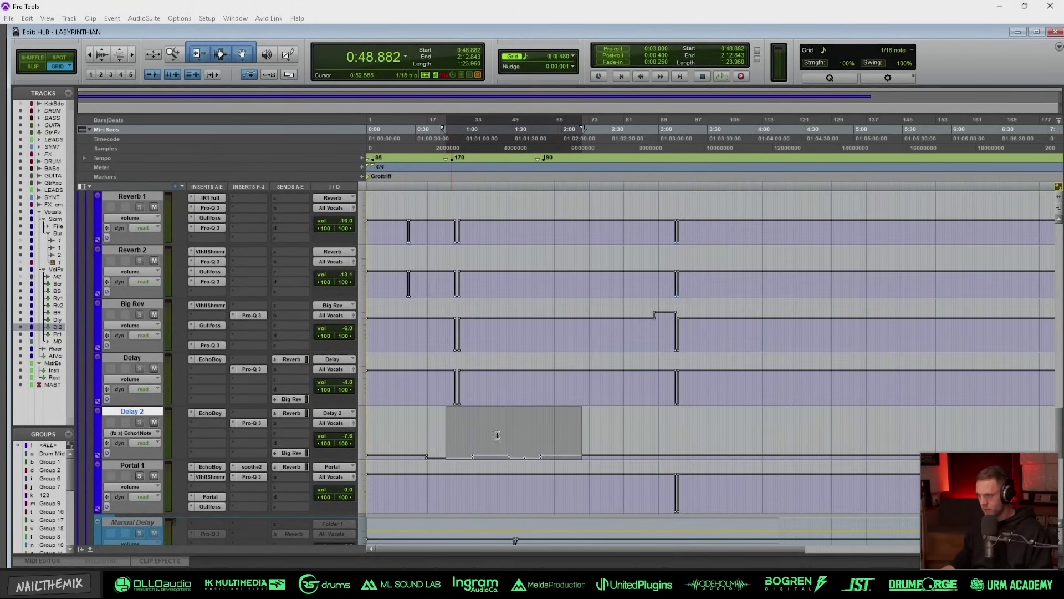
# Step: Place the edit cursor at 3:04.176 on Portal 1, ahead of its volume dip
pyautogui.scroll(-3, 577, 427)
pyautogui.click(666, 388)
pyautogui.press('t')
pyautogui.press('t')
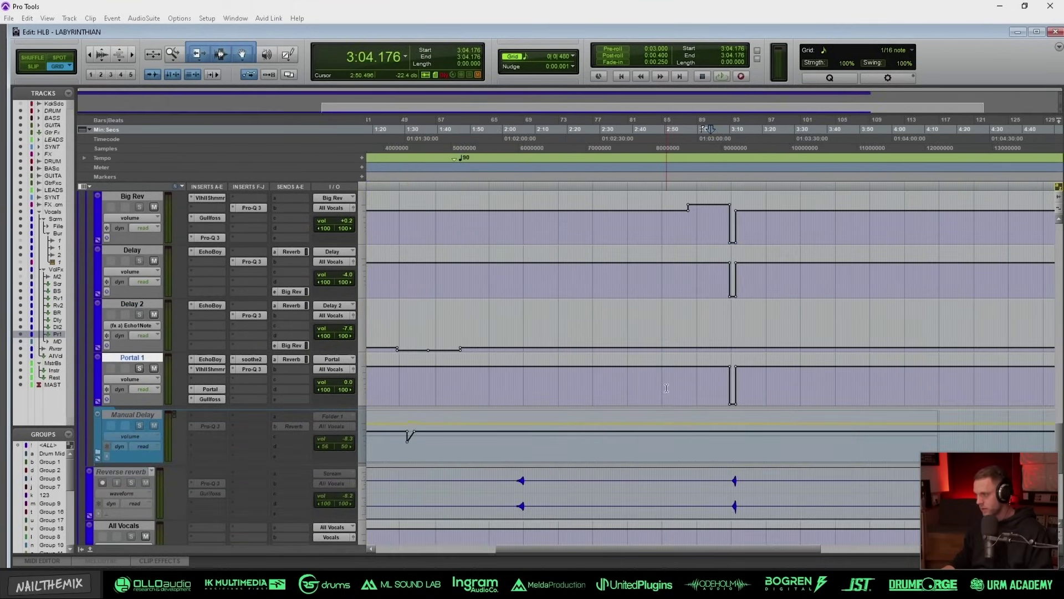
# Step: Play from 2:56.843 on Big Rev across its raised volume automation and place the edit cursor at 3:05.176
pyautogui.scroll(3, 664, 307)
pyautogui.click(663, 336)
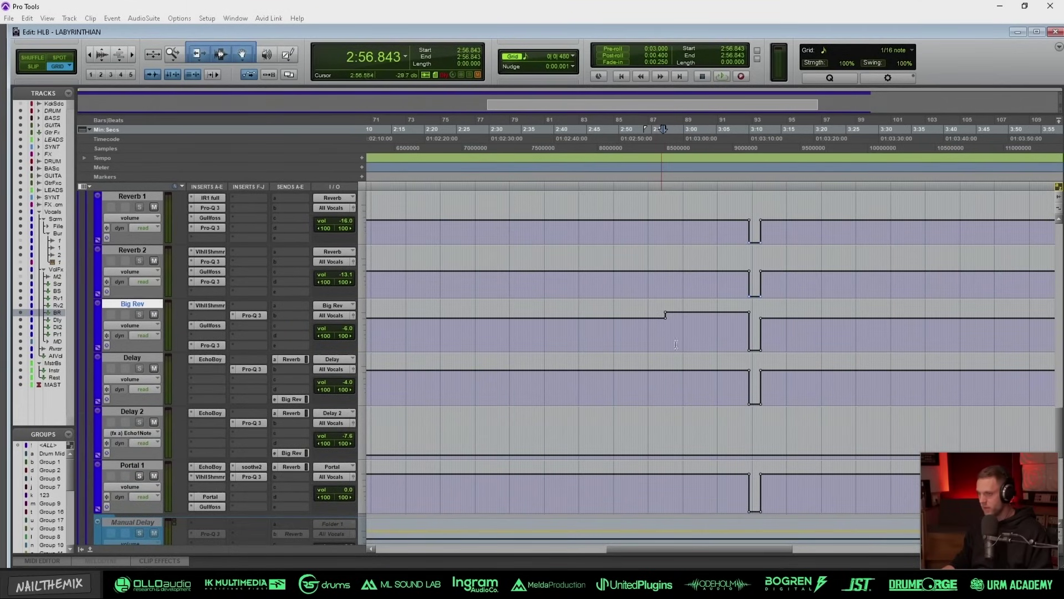
pyautogui.click(717, 344)
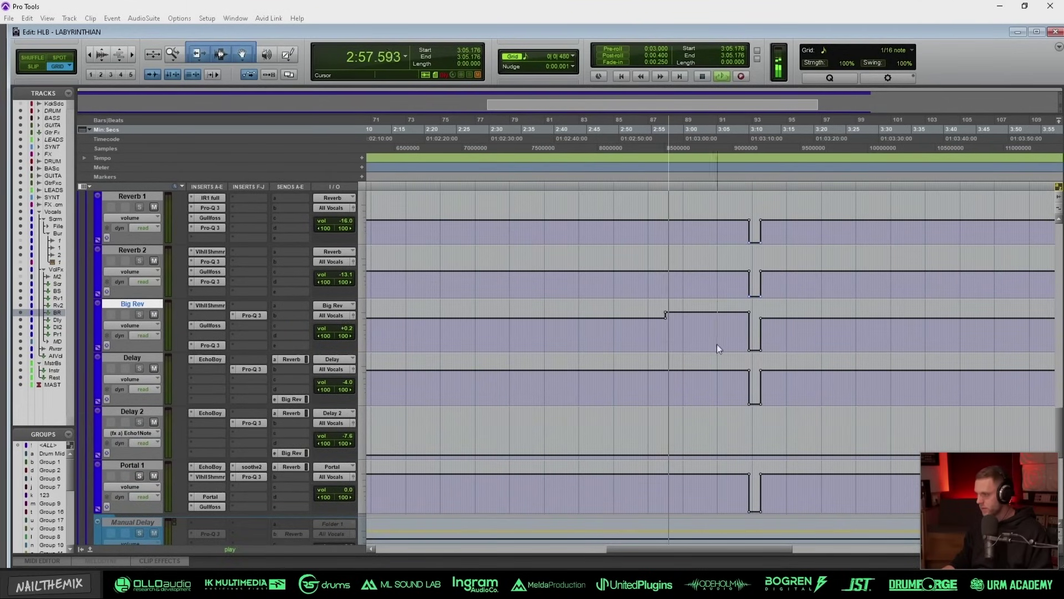
pyautogui.scroll(7, 718, 343)
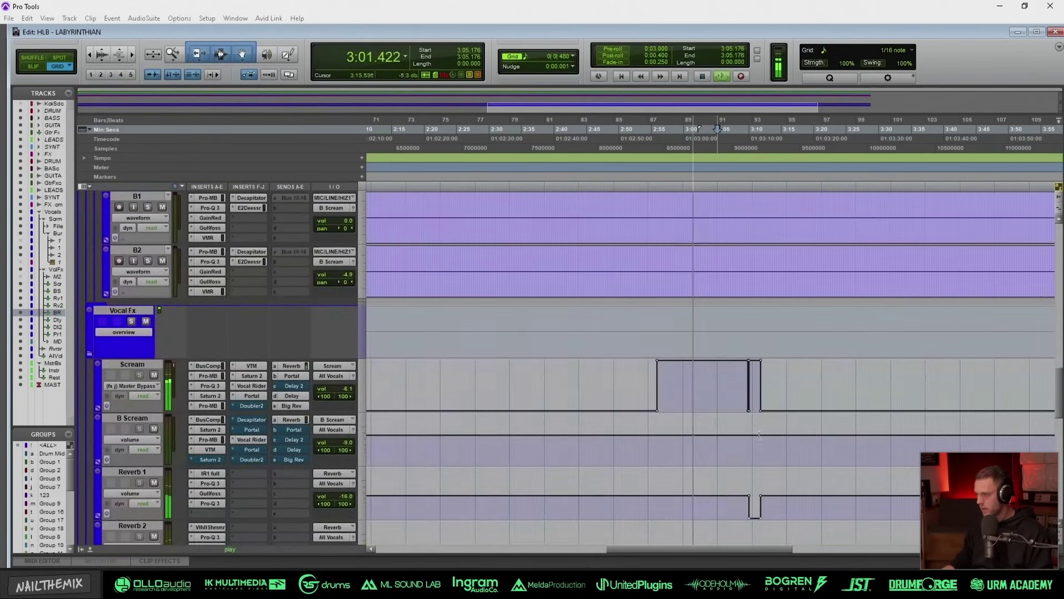
# Step: Set the edit cursor to 3:11.176 on B Scream and examine the late Doubler2 bypass and reverb dips during playback
pyautogui.click(764, 445)
pyautogui.press('t')
pyautogui.press('t')
pyautogui.scroll(-2, 725, 402)
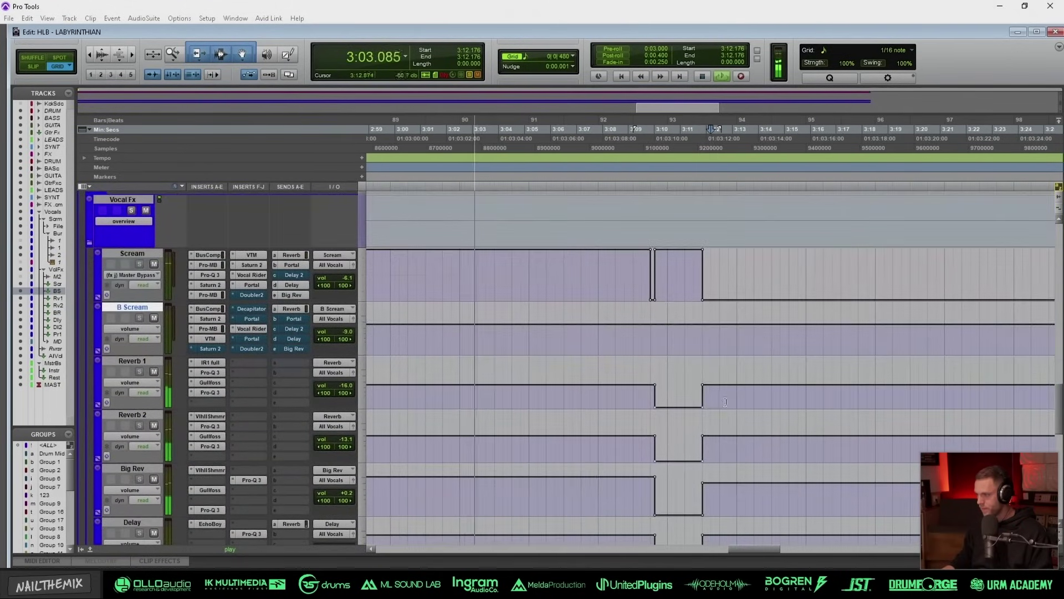
pyautogui.click(685, 340)
pyautogui.press('t')
pyautogui.press('r')
pyautogui.press('r')
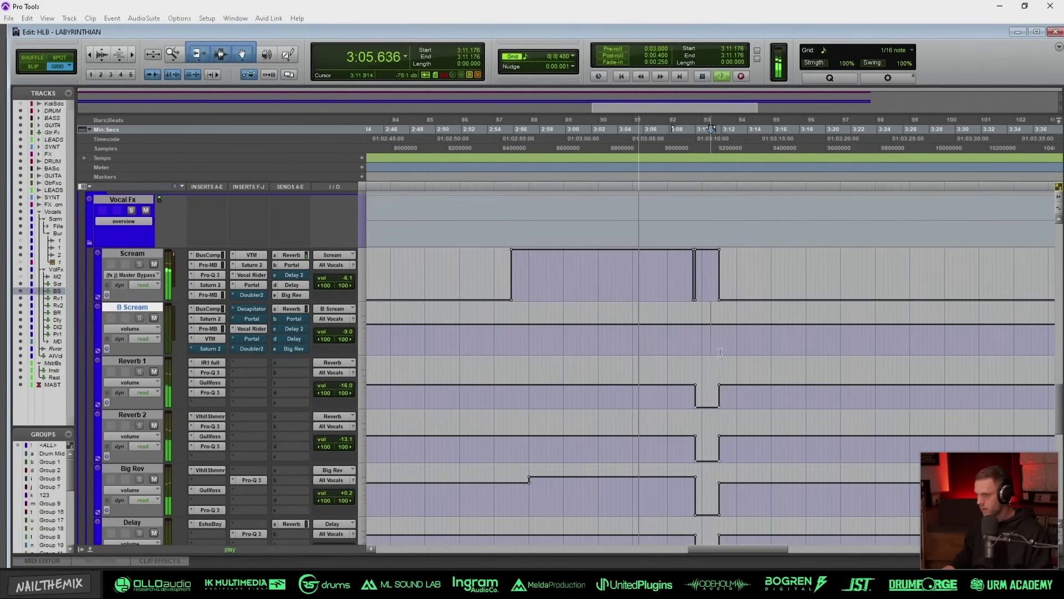
# Step: Place the edit cursor at 3:13.176 on Reverb 1 and listen through the reverb and delay volume dips until they end
pyautogui.click(721, 340)
pyautogui.press('t')
pyautogui.scroll(-2, 721, 339)
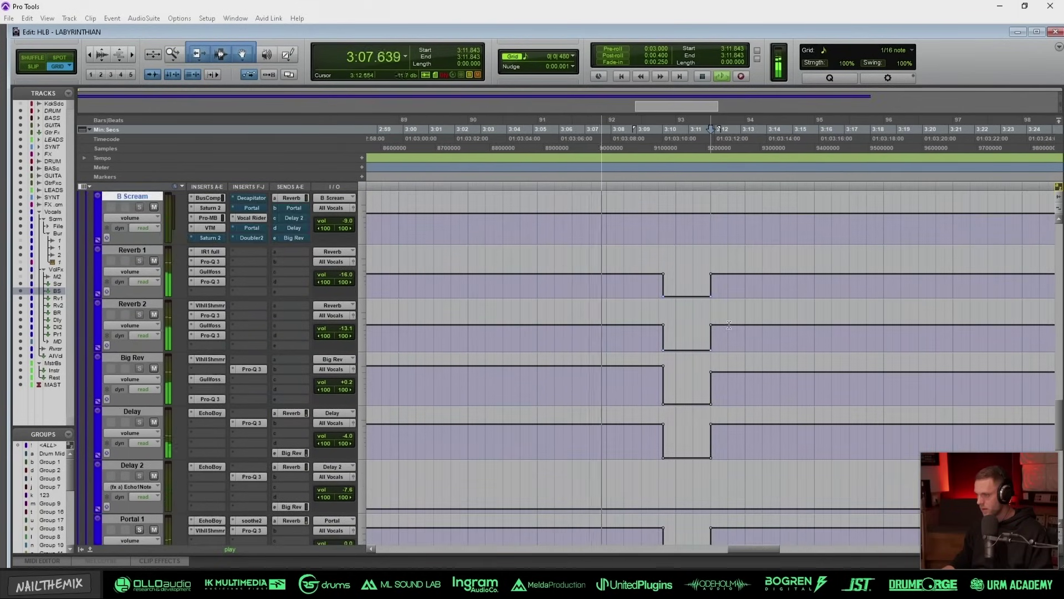
pyautogui.click(741, 297)
pyautogui.scroll(2, 720, 322)
pyautogui.hotkey('ctrl', ']')
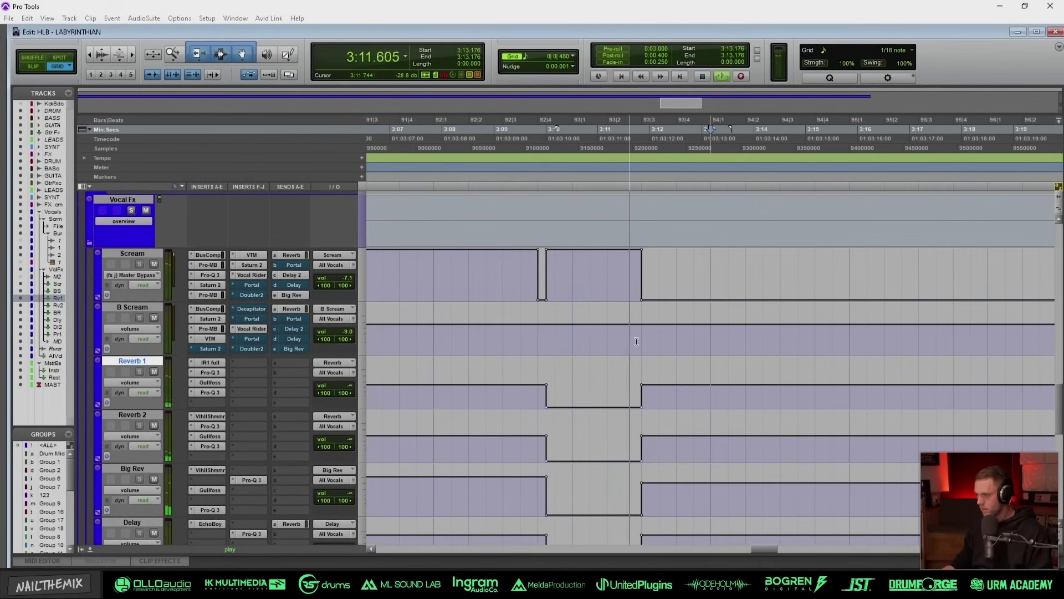
pyautogui.hotkey('ctrl', '[')
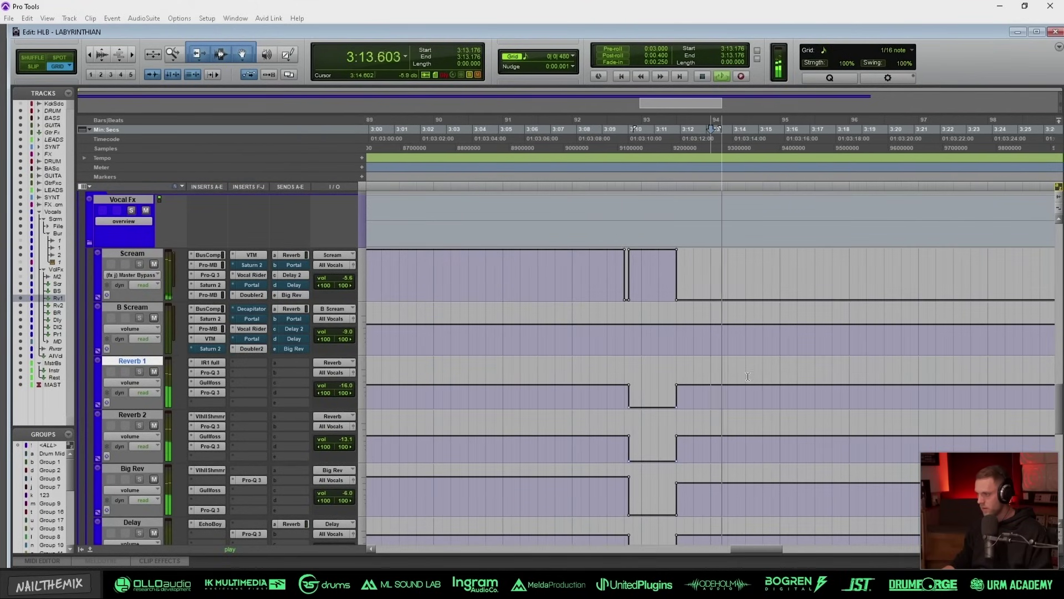
pyautogui.press('space')
# Step: Make the Manual Delay track active and show its Delay L and Delay R tracks
pyautogui.scroll(10, 379, 387)
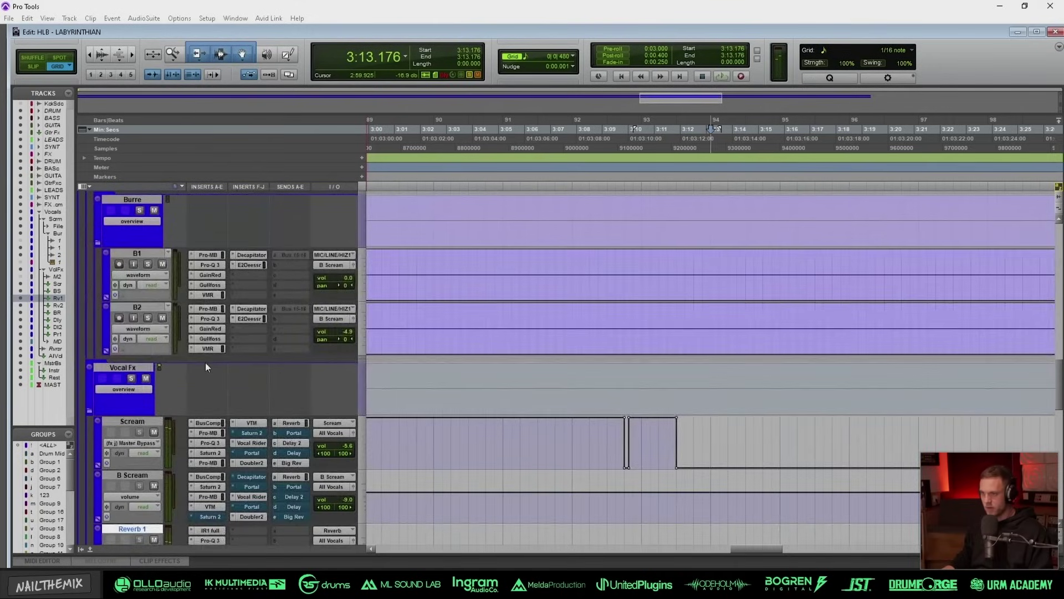
pyautogui.scroll(-10, 474, 427)
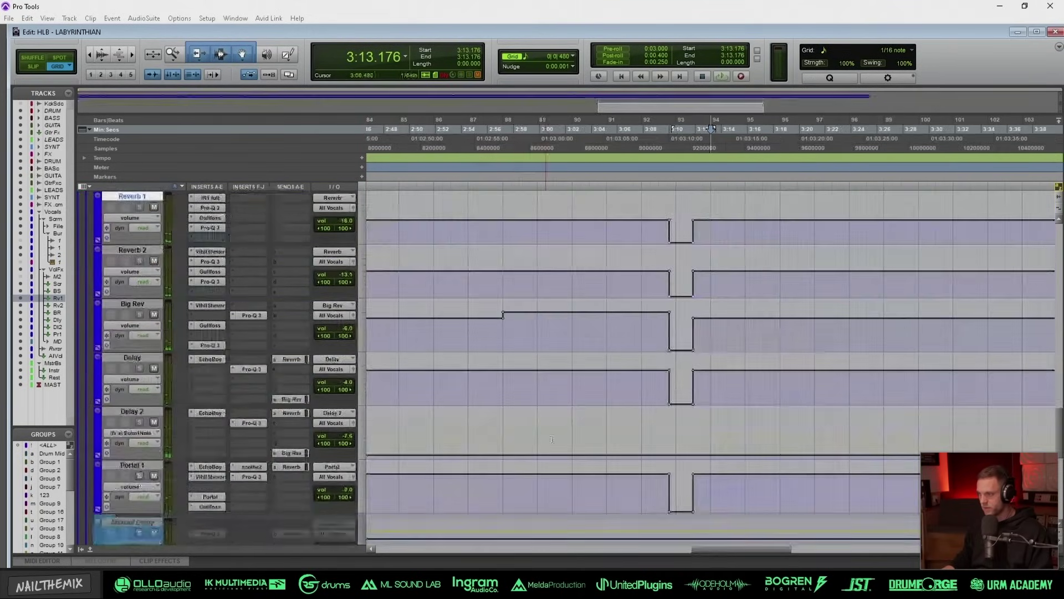
pyautogui.rightClick(145, 304)
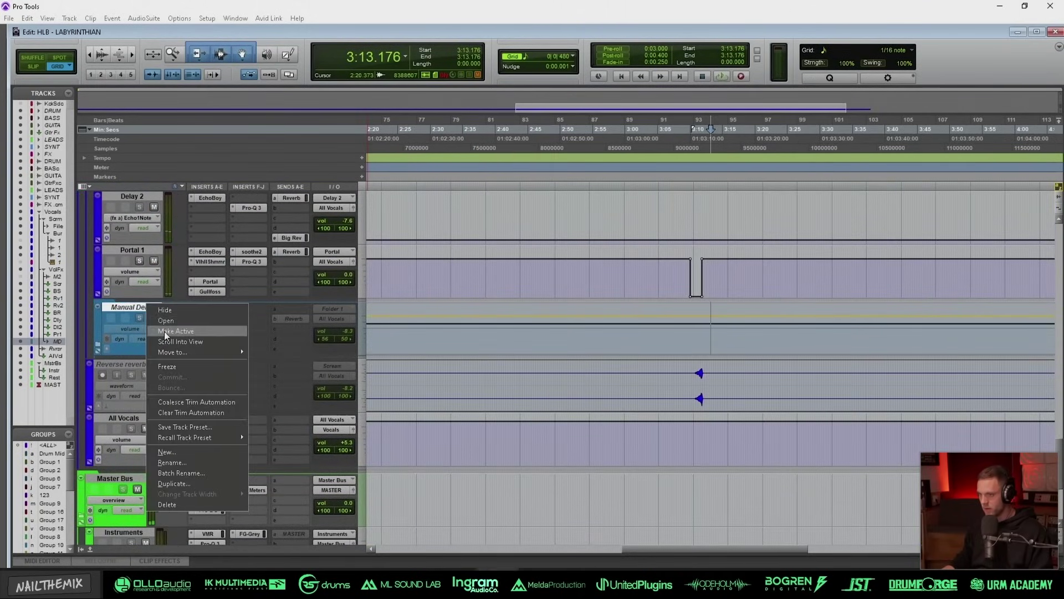
pyautogui.click(165, 320)
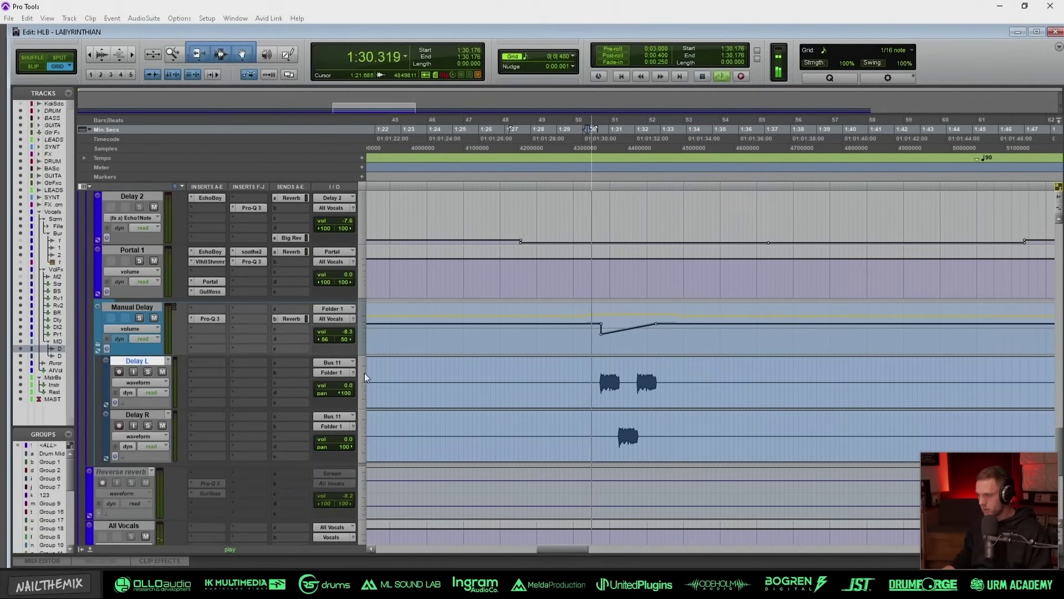
# Step: Play the manual delay throws on Delay L and Delay R from 1:30.176 with the vocals
pyautogui.scroll(10, 313, 393)
pyautogui.press('space')
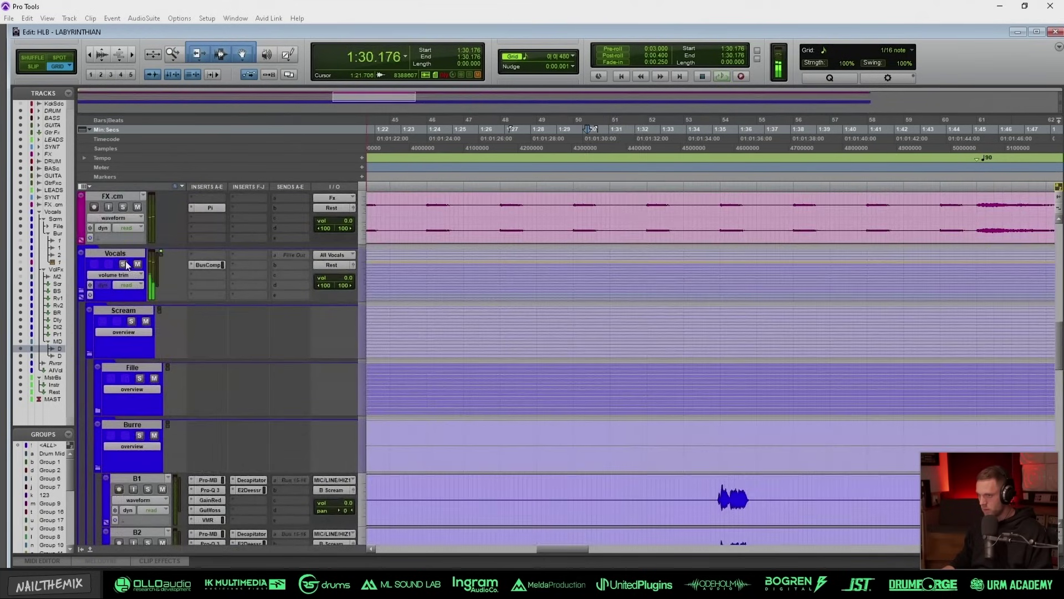
pyautogui.scroll(-10, 455, 426)
pyautogui.press('space')
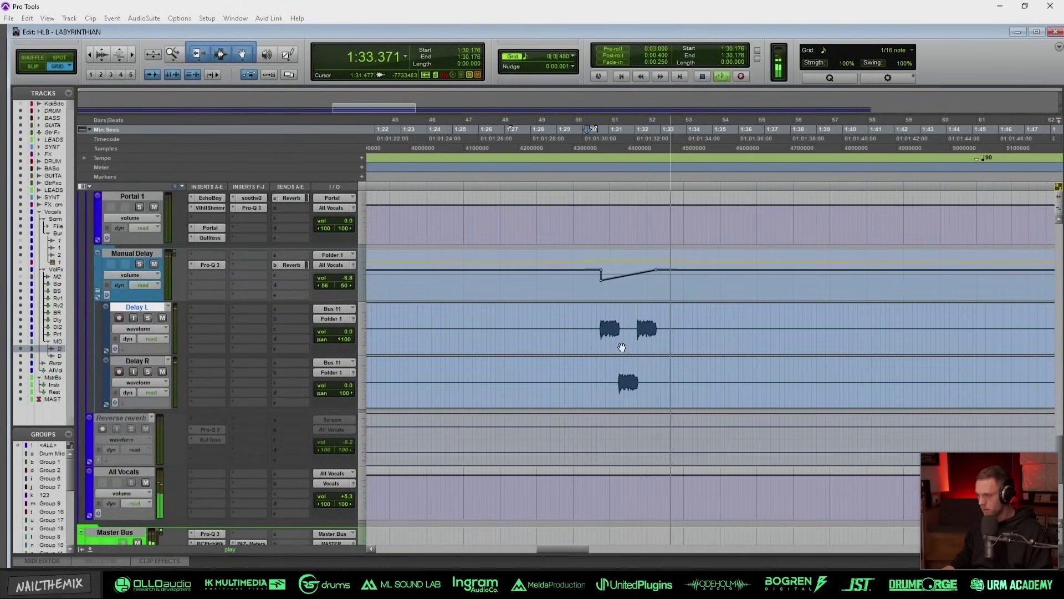
pyautogui.press('r')
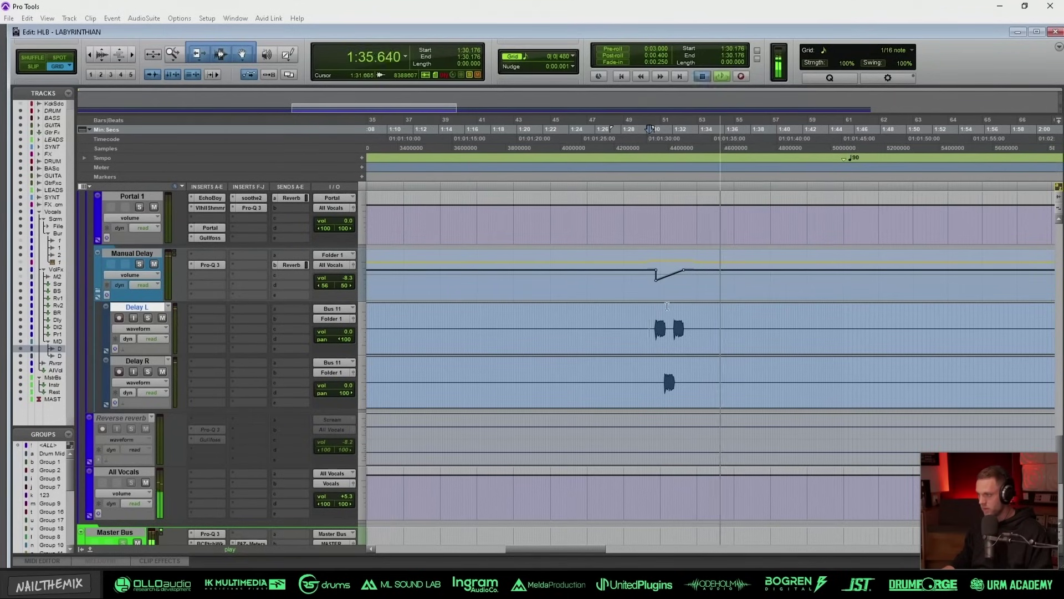
pyautogui.hotkey('ctrl', '[')
pyautogui.hotkey('ctrl', '[')
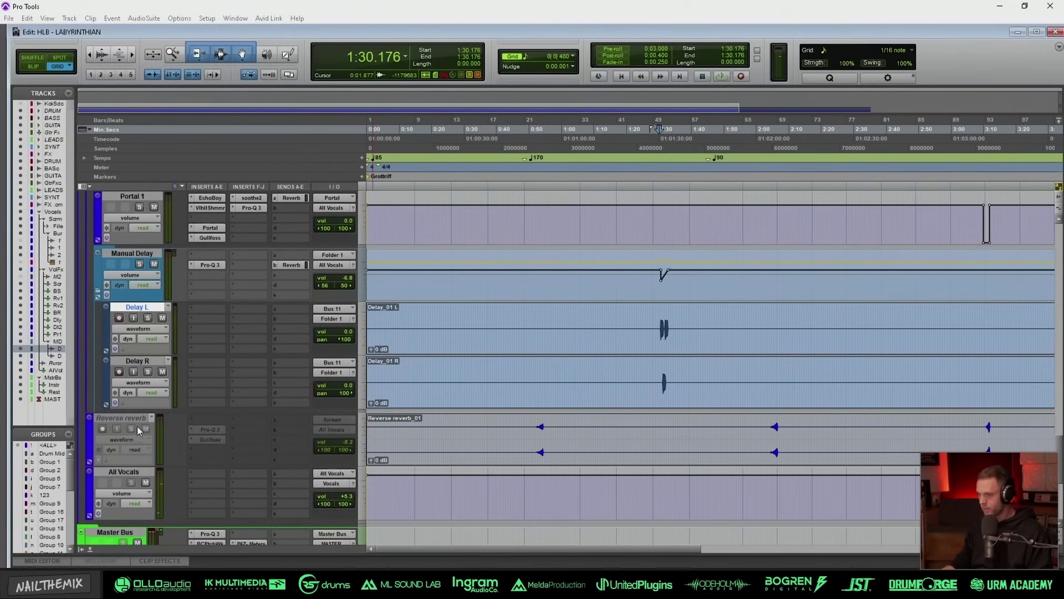
# Step: Make the Reverse reverb track active and play its first swell from 0:52.235
pyautogui.rightClick(127, 419)
pyautogui.click(164, 224)
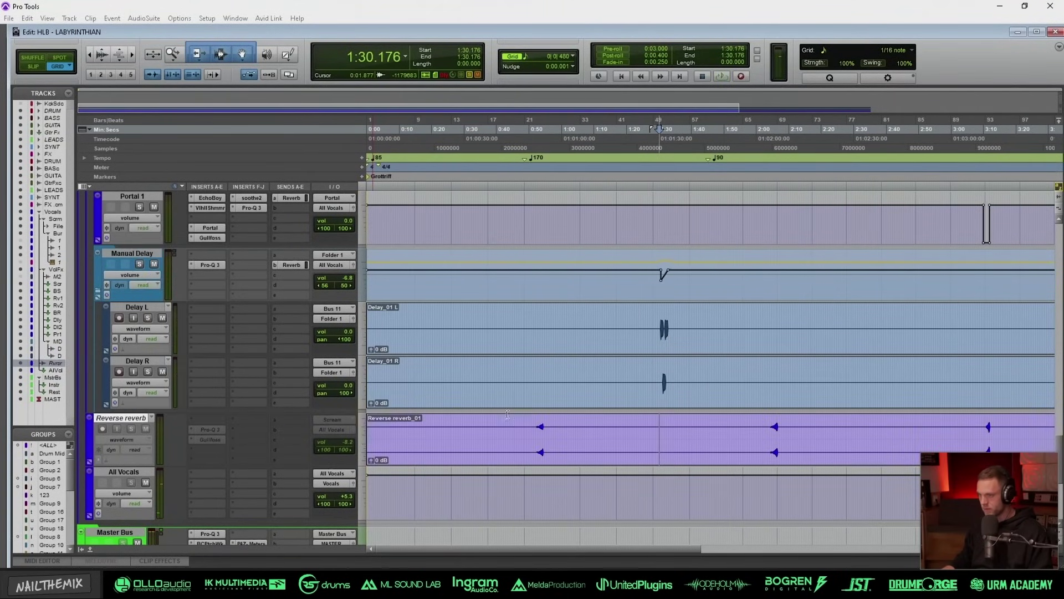
pyautogui.press('space')
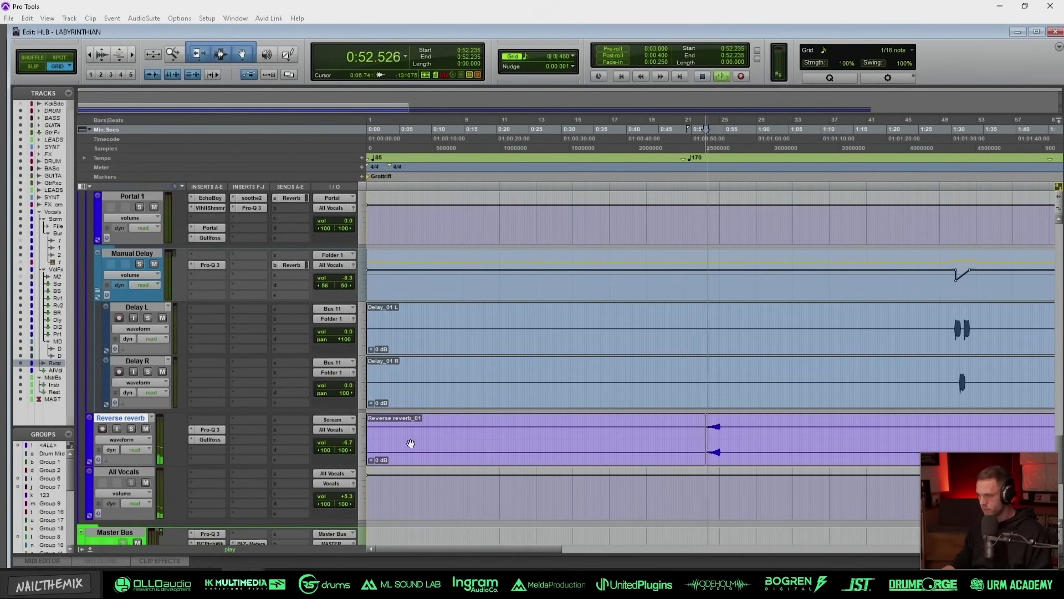
# Step: Play the second Reverse reverb swell from 2:04.509
pyautogui.click(592, 434)
pyautogui.click(770, 430)
pyautogui.press('space')
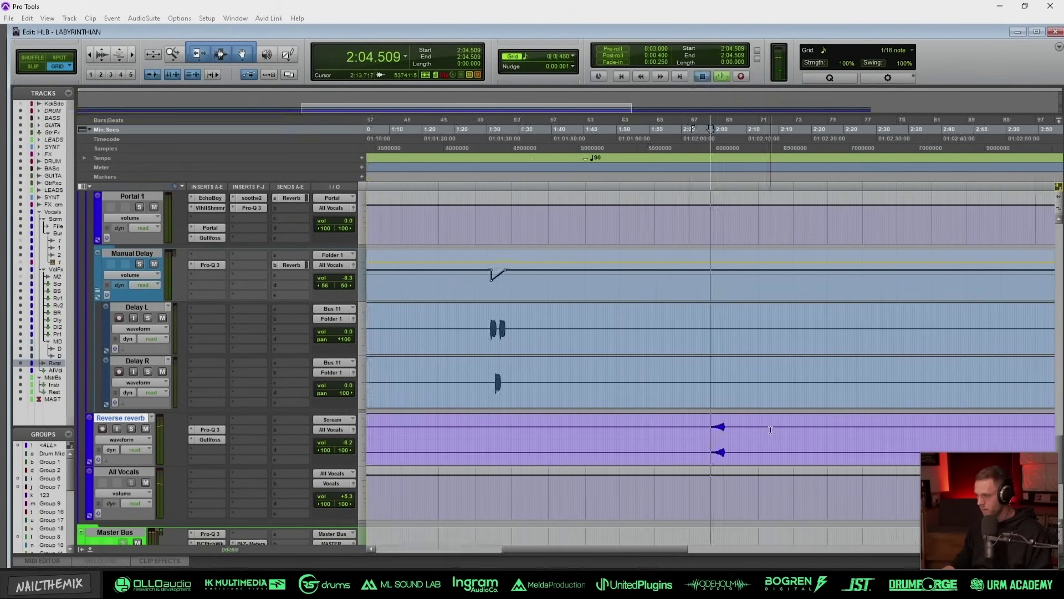
pyautogui.hotkey('ctrl', '[')
pyautogui.hotkey('ctrl', '[')
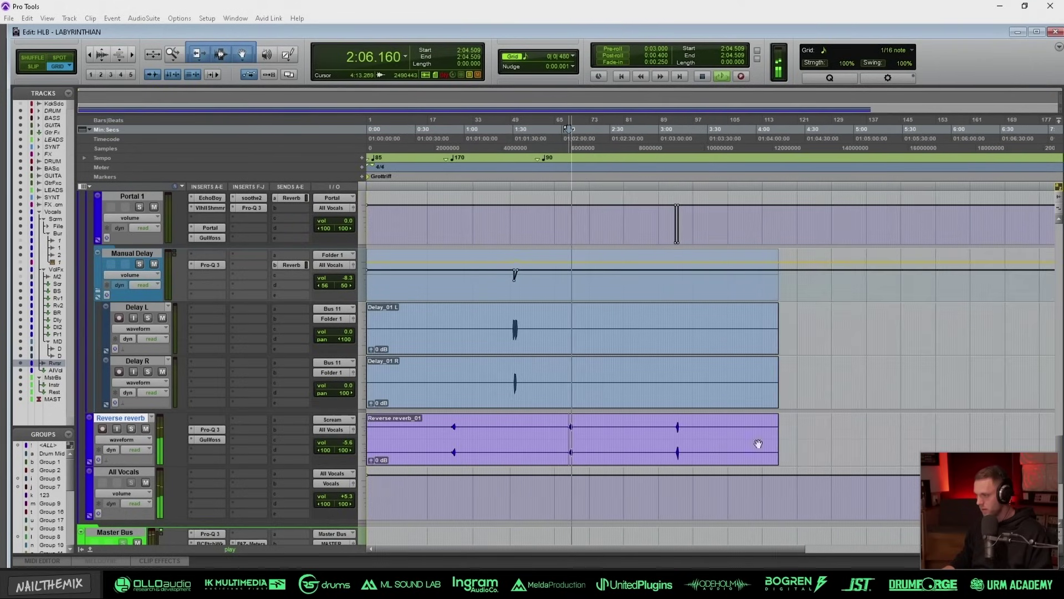
# Step: Place the edit cursor at 3:10.509 on Reverse reverb and zoom in on its third swell
pyautogui.click(689, 434)
pyautogui.hotkey('ctrl', ']')
pyautogui.hotkey('ctrl', ']')
pyautogui.hotkey('ctrl', ']')
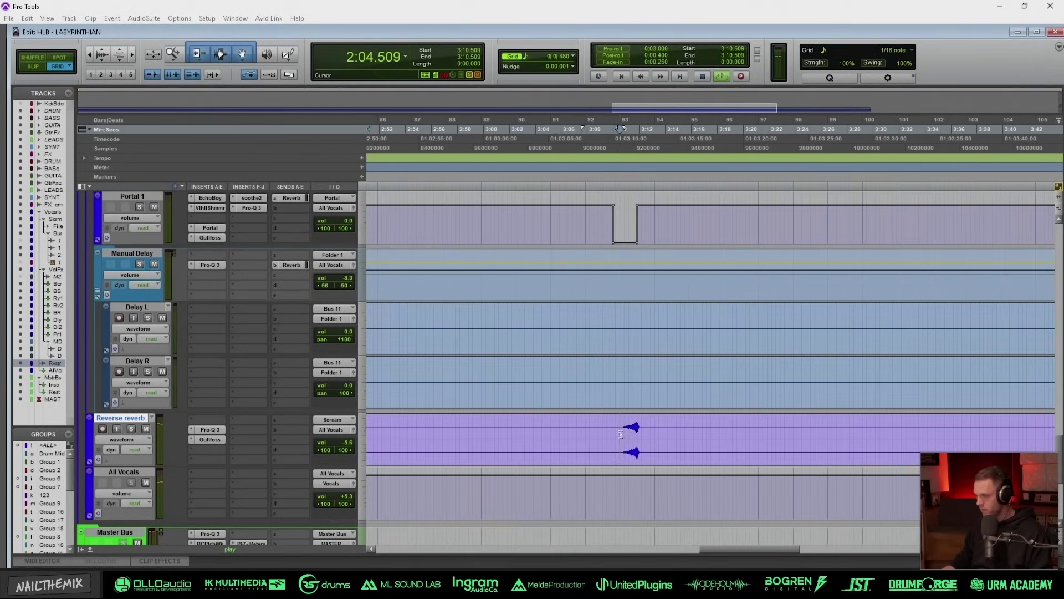
# Step: Set the edit cursor to 3:12.509 on Reverse reverb and return to the Vocals folder track with the whole song in view
pyautogui.click(646, 433)
pyautogui.hotkey('ctrl', '[')
pyautogui.hotkey('ctrl', '[')
pyautogui.scroll(5, 510, 349)
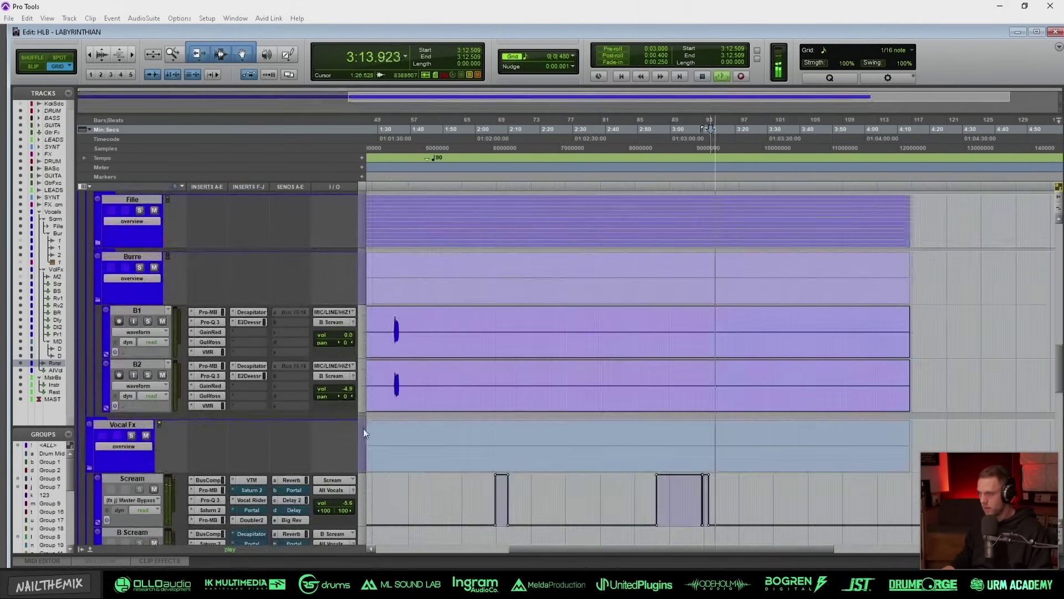
pyautogui.hotkey('ctrl', '[')
pyautogui.scroll(2, 334, 435)
pyautogui.scroll(2, 333, 434)
pyautogui.hotkey('ctrl', '[')
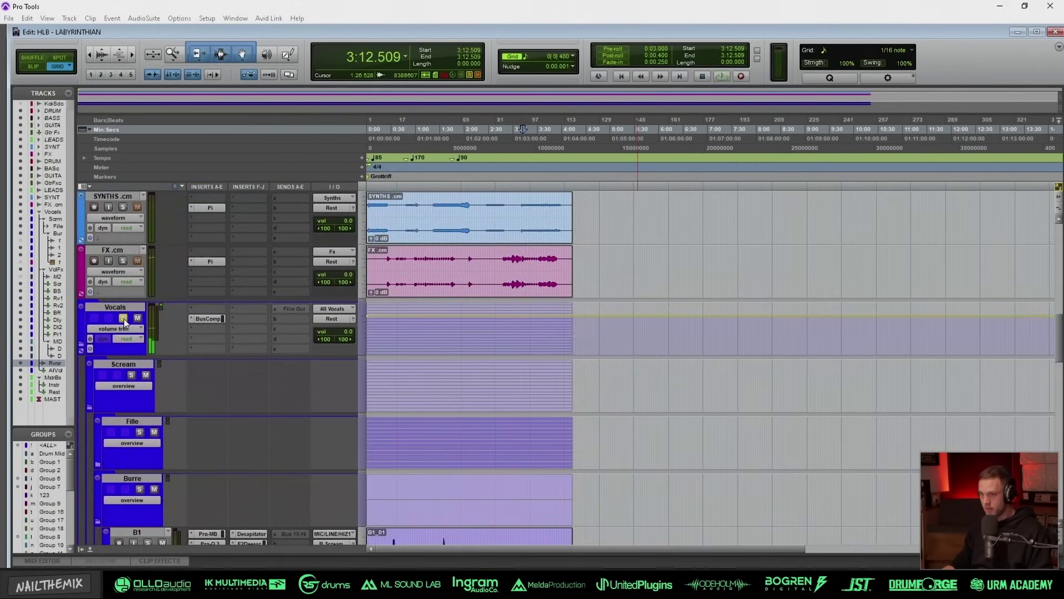